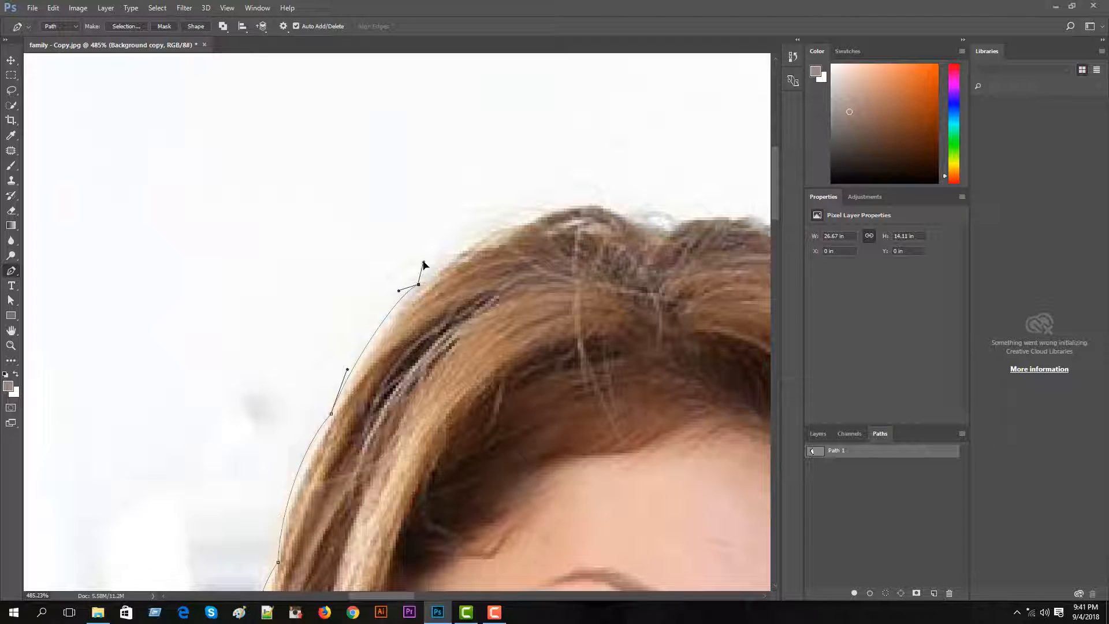
# Continue the Pen path over the top of the woman's hair and down the side next to the girl
pyautogui.moveTo(522, 226); pyautogui.dragTo(540, 241)
pyautogui.moveTo(631, 220); pyautogui.dragTo(717, 215)
pyautogui.moveTo(725, 280); pyautogui.dragTo(317, 355)
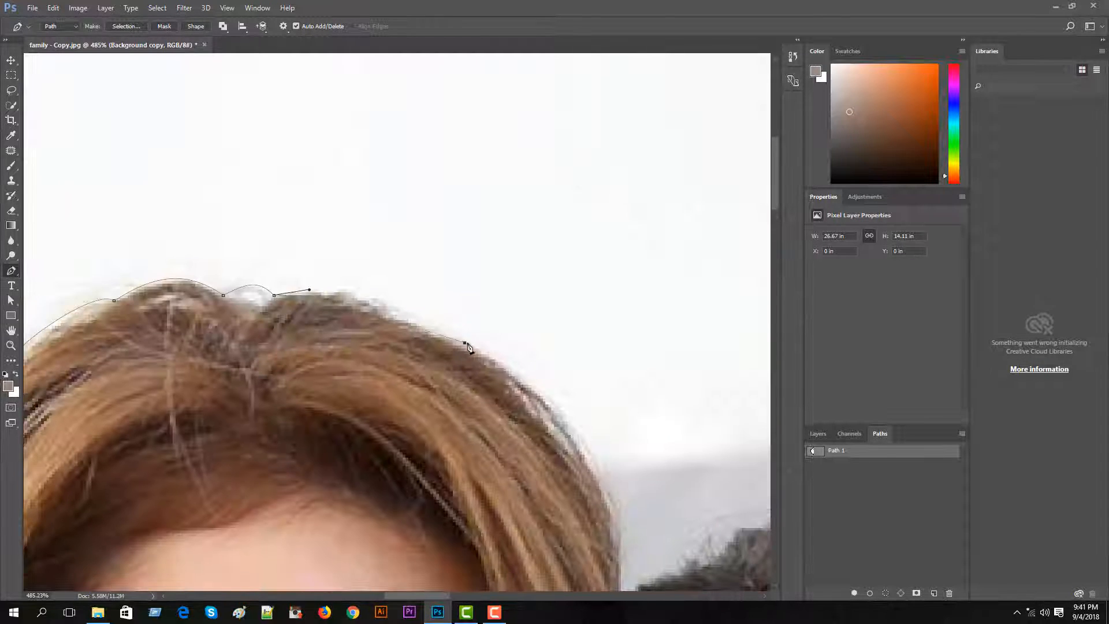
pyautogui.moveTo(464, 343); pyautogui.dragTo(534, 355)
pyautogui.moveTo(621, 520); pyautogui.dragTo(629, 496)
pyautogui.moveTo(603, 520); pyautogui.dragTo(550, 350)
# Extend the path from the woman's hair onto the loose strands where the girl's hair begins
pyautogui.moveTo(570, 416); pyautogui.dragTo(449, 494)
pyautogui.click(578, 403)
pyautogui.click(581, 394)
pyautogui.click(626, 368)
pyautogui.click(625, 361)
pyautogui.moveTo(478, 434); pyautogui.dragTo(482, 420)
pyautogui.moveTo(566, 398); pyautogui.dragTo(585, 367)
# Trace the path over the crown of the girl's head and down the outer edge of her hair
pyautogui.moveTo(568, 442); pyautogui.dragTo(330, 435)
pyautogui.moveTo(454, 376)
pyautogui.mouseDown()
pyautogui.moveTo(500, 389)
pyautogui.moveTo(472, 379)
pyautogui.mouseUp()
pyautogui.moveTo(570, 454); pyautogui.dragTo(599, 502)
pyautogui.moveTo(599, 502); pyautogui.dragTo(585, 453)
pyautogui.moveTo(632, 536); pyautogui.dragTo(389, 397)
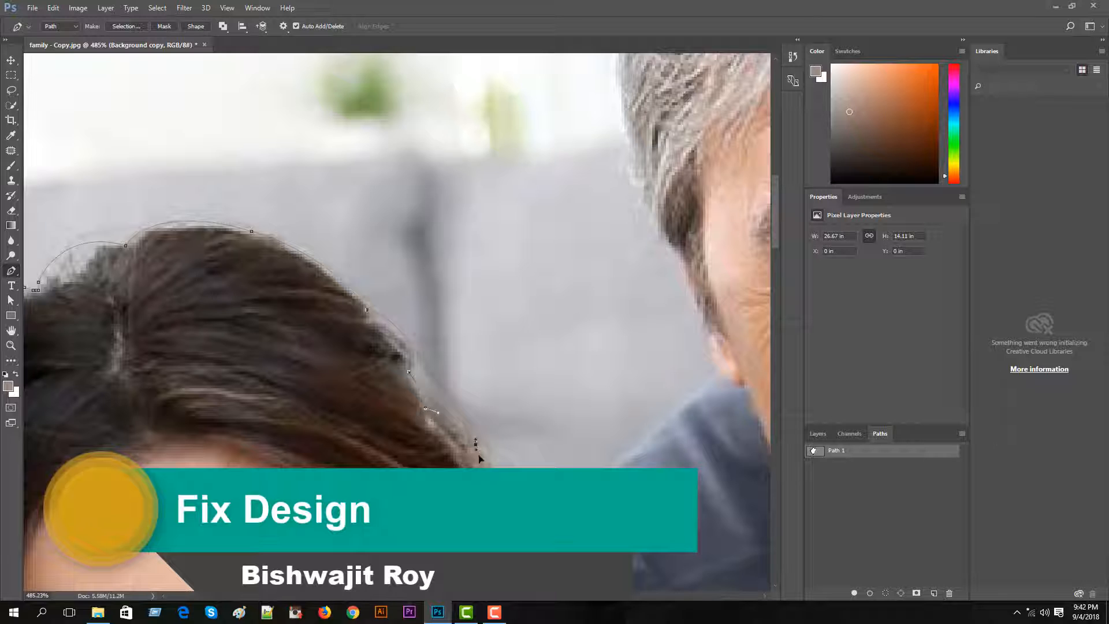
pyautogui.moveTo(479, 458)
pyautogui.mouseDown()
pyautogui.moveTo(512, 493)
pyautogui.moveTo(496, 470)
pyautogui.mouseUp()
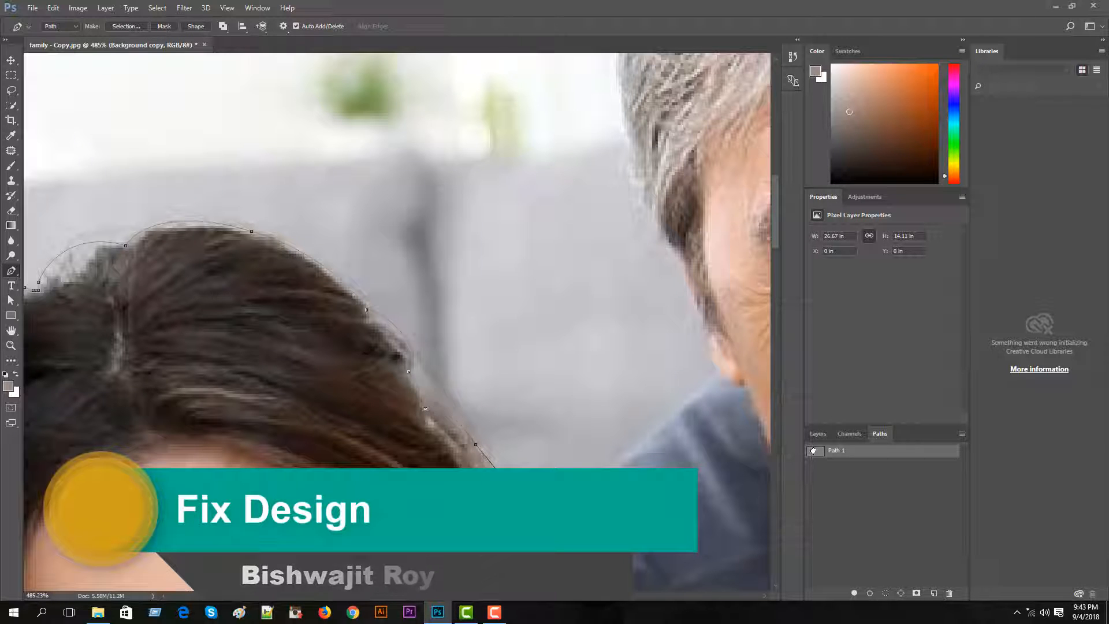
# Trace the path along the girl's lower hair and ear to where the ear meets the man's shirt
pyautogui.moveTo(523, 520); pyautogui.dragTo(507, 310)
pyautogui.moveTo(494, 323); pyautogui.dragTo(507, 387)
pyautogui.moveTo(507, 388); pyautogui.dragTo(514, 423)
pyautogui.click(513, 416)
pyautogui.moveTo(602, 336); pyautogui.dragTo(523, 445)
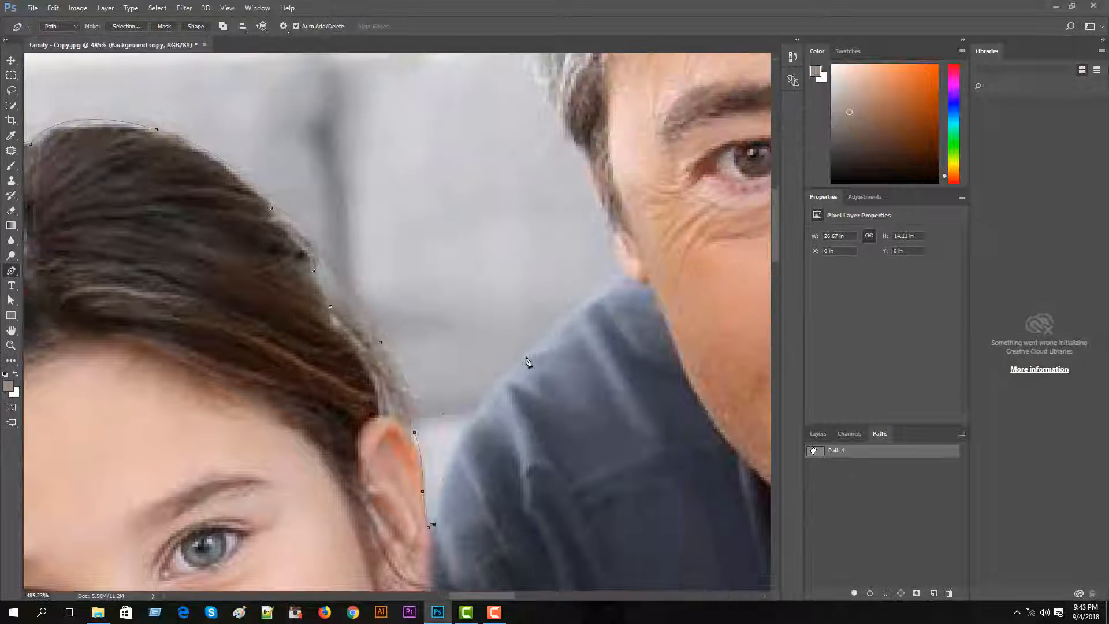
# Trace the path along the man's near shoulder and up past his ear and sideburn
pyautogui.moveTo(526, 356); pyautogui.dragTo(608, 299)
pyautogui.moveTo(608, 299); pyautogui.dragTo(550, 326)
pyautogui.moveTo(625, 276); pyautogui.dragTo(408, 441)
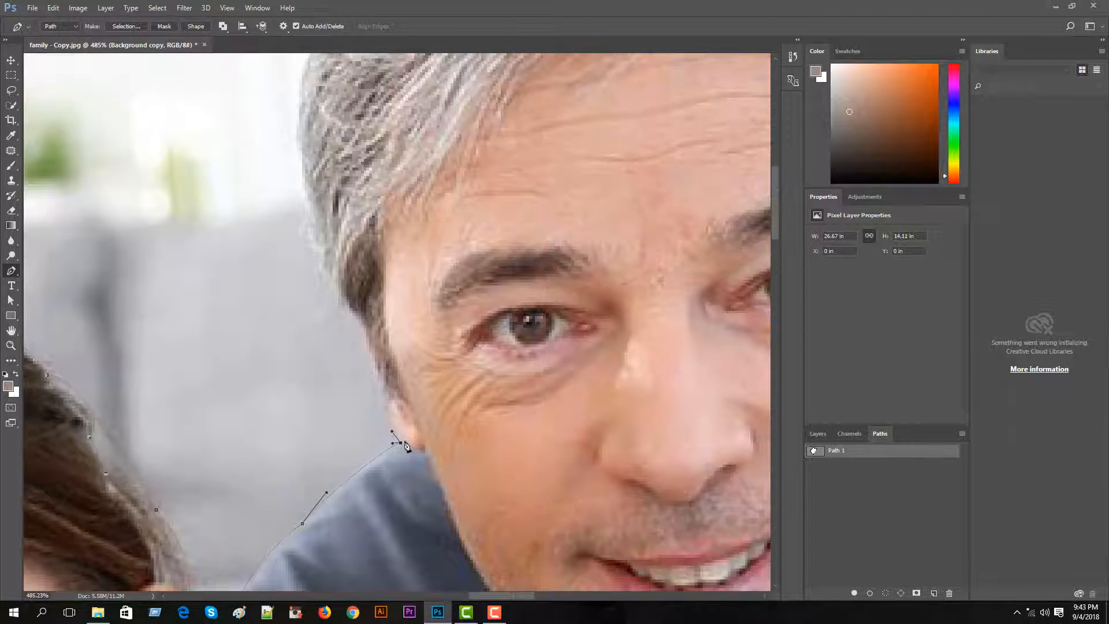
pyautogui.moveTo(389, 395)
pyautogui.mouseDown()
pyautogui.moveTo(411, 390)
pyautogui.moveTo(341, 520)
pyautogui.moveTo(338, 462)
pyautogui.moveTo(272, 334)
pyautogui.moveTo(297, 483)
pyautogui.moveTo(314, 351)
pyautogui.mouseUp()
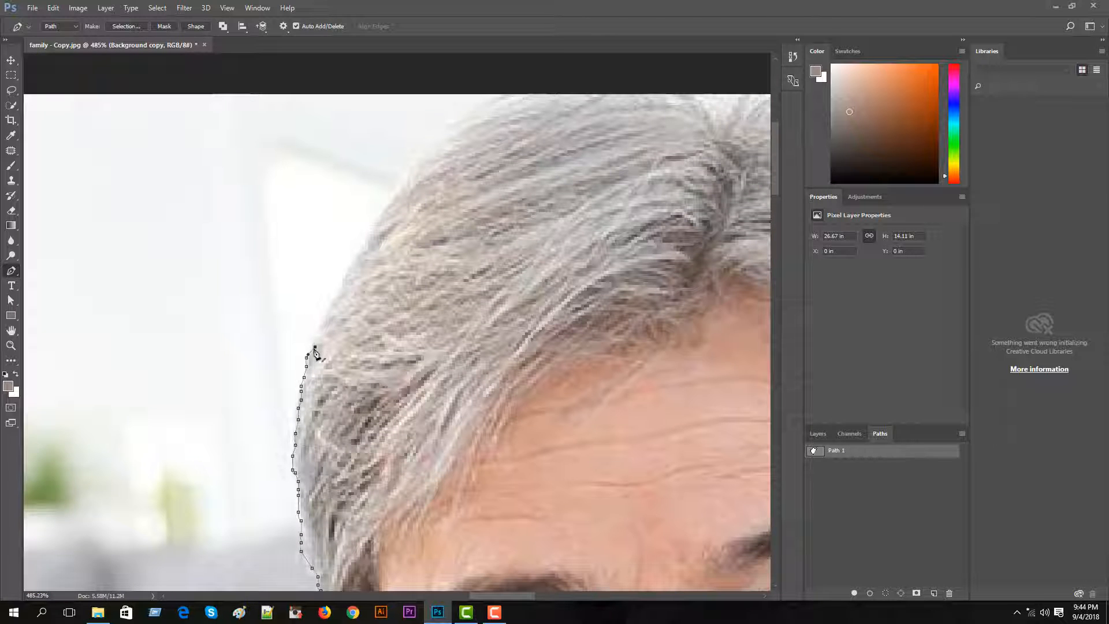
# Place closely spaced path points up the side of the man's grey hair on the girl's side
pyautogui.click(313, 335)
pyautogui.click(322, 318)
pyautogui.click(330, 299)
pyautogui.click(336, 285)
pyautogui.click(342, 274)
# Curve the path along the upper side of the man's hair to the photo's upper edge
pyautogui.moveTo(343, 271); pyautogui.dragTo(301, 474)
pyautogui.scroll(4, 370, 454)
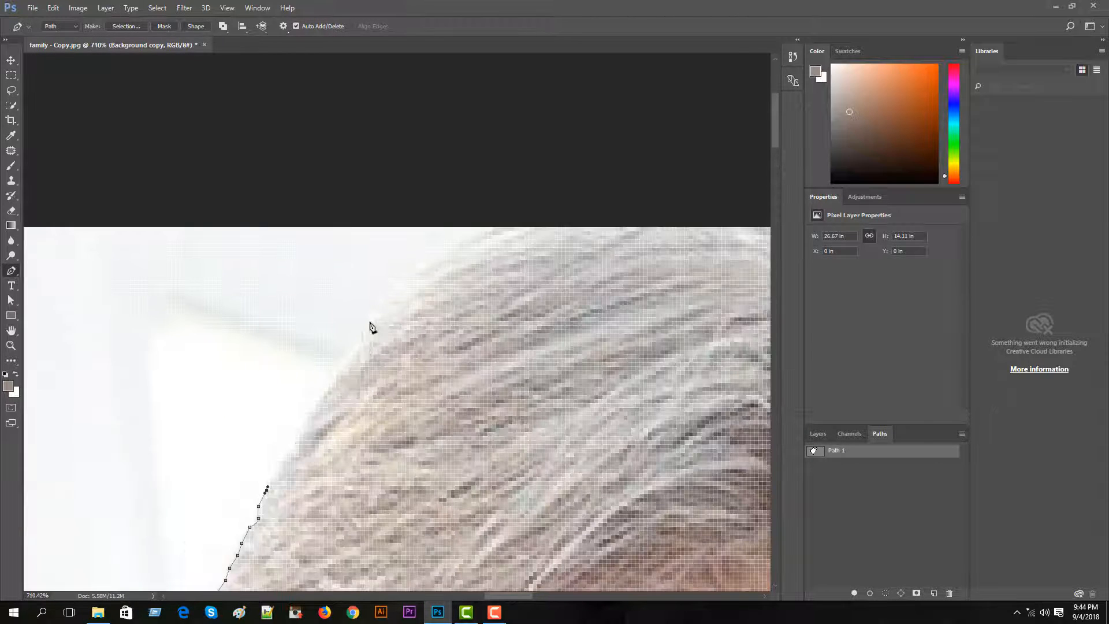
pyautogui.moveTo(377, 326); pyautogui.dragTo(399, 294)
pyautogui.moveTo(399, 294); pyautogui.dragTo(340, 444)
pyautogui.scroll(-4, 359, 425)
pyautogui.moveTo(408, 392); pyautogui.dragTo(411, 392)
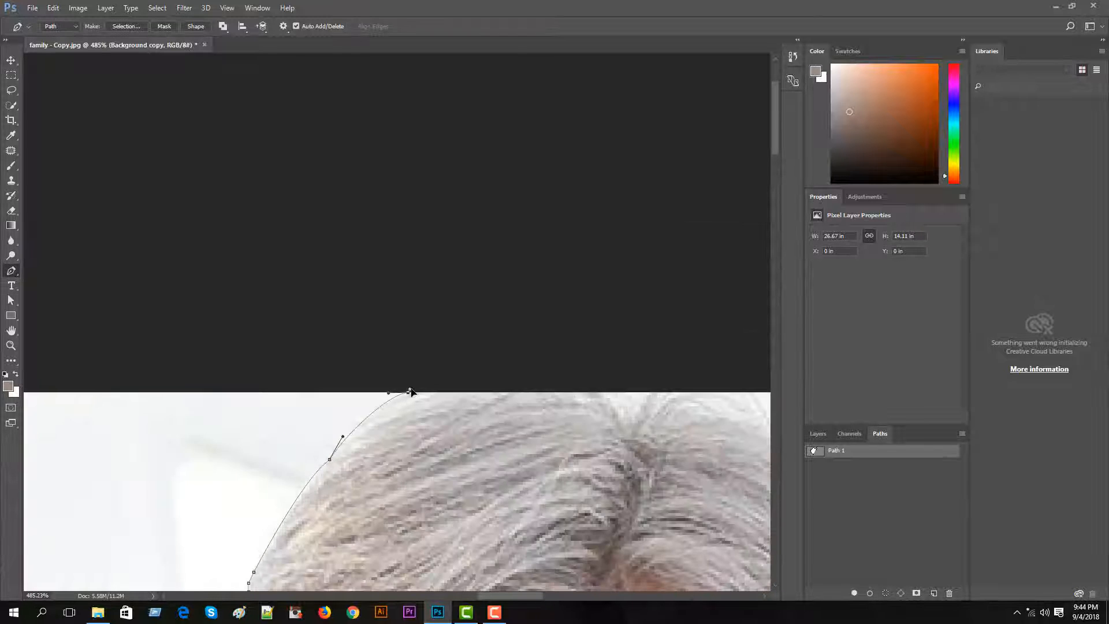
# Carry the path across the top of the man's head and down the far side of his hair, redoing the first curve
pyautogui.moveTo(728, 412); pyautogui.dragTo(446, 364)
pyautogui.moveTo(469, 496); pyautogui.dragTo(416, 352)
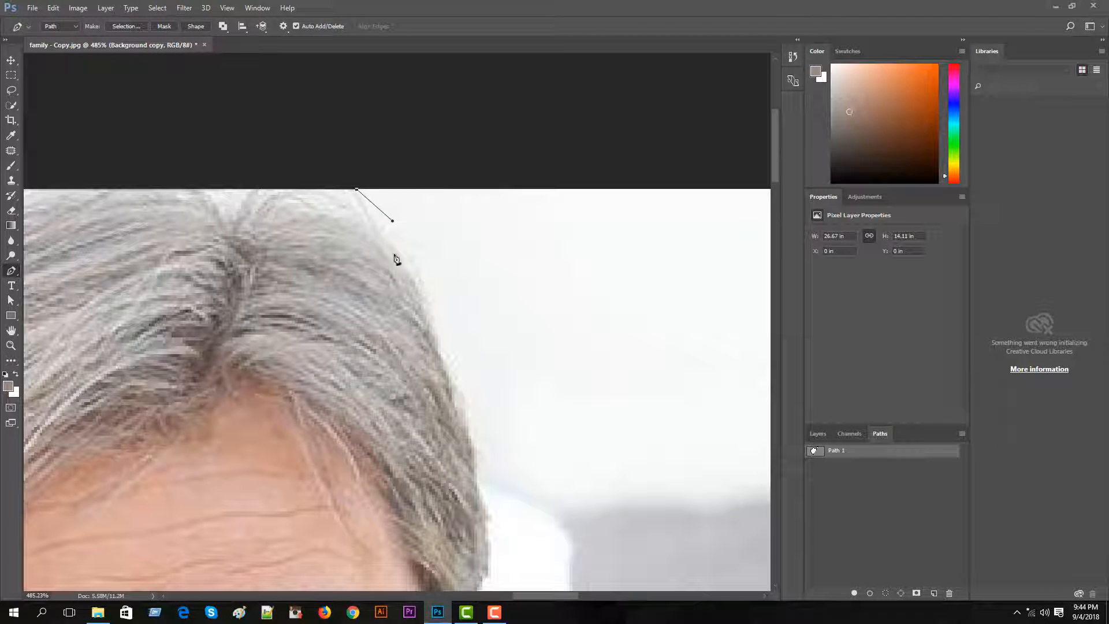
pyautogui.hotkey('ctrl', 'z')
pyautogui.moveTo(393, 220); pyautogui.dragTo(371, 205)
pyautogui.moveTo(430, 304); pyautogui.dragTo(435, 348)
pyautogui.moveTo(436, 348)
pyautogui.mouseDown()
pyautogui.moveTo(434, 322)
pyautogui.moveTo(430, 365)
pyautogui.mouseUp()
pyautogui.moveTo(430, 365); pyautogui.dragTo(480, 458)
pyautogui.moveTo(491, 517)
pyautogui.mouseDown()
pyautogui.moveTo(508, 550)
pyautogui.moveTo(492, 527)
pyautogui.mouseUp()
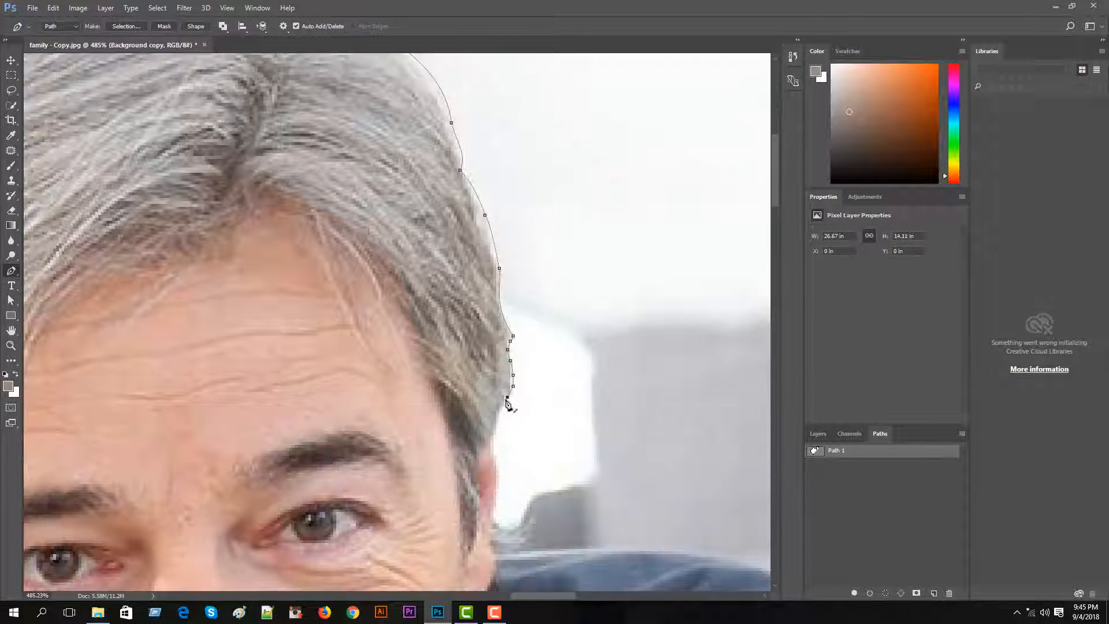
# Place closely spaced path points down the man's lower hair and along his far ear
pyautogui.click(501, 402)
pyautogui.click(496, 431)
pyautogui.click(493, 451)
pyautogui.click(496, 467)
pyautogui.click(497, 480)
pyautogui.click(497, 495)
pyautogui.click(494, 505)
pyautogui.click(494, 514)
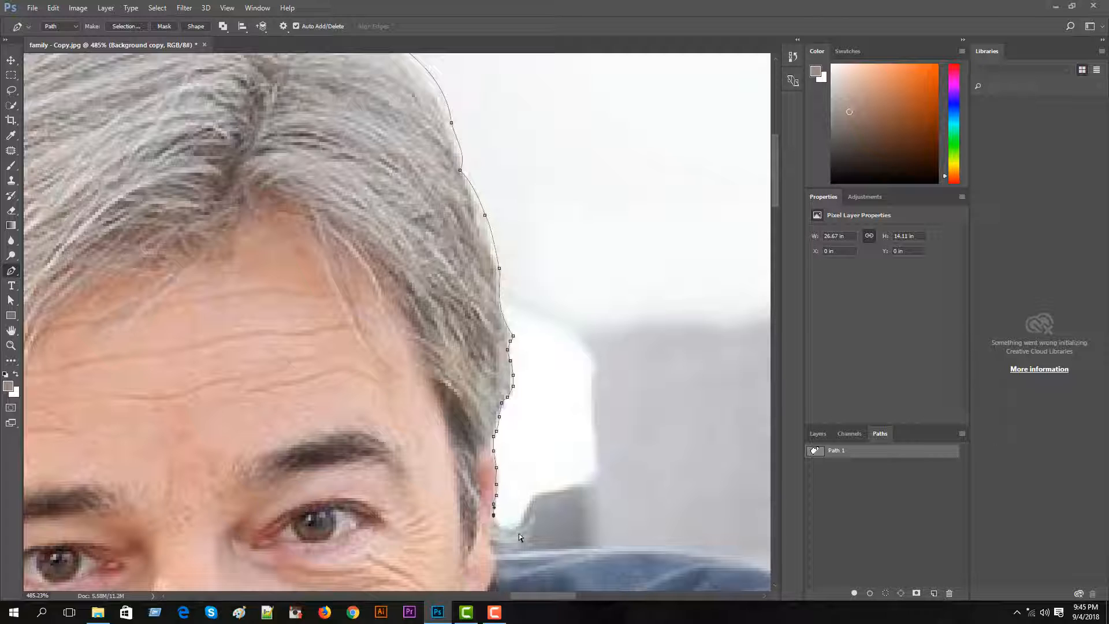
# Trace the path over the man's far shoulder and down the outer edge of his upper sleeve
pyautogui.scroll(-3, 514, 556)
pyautogui.hscroll(3, 514, 556)
pyautogui.moveTo(394, 407); pyautogui.dragTo(468, 403)
pyautogui.moveTo(683, 497); pyautogui.dragTo(265, 194)
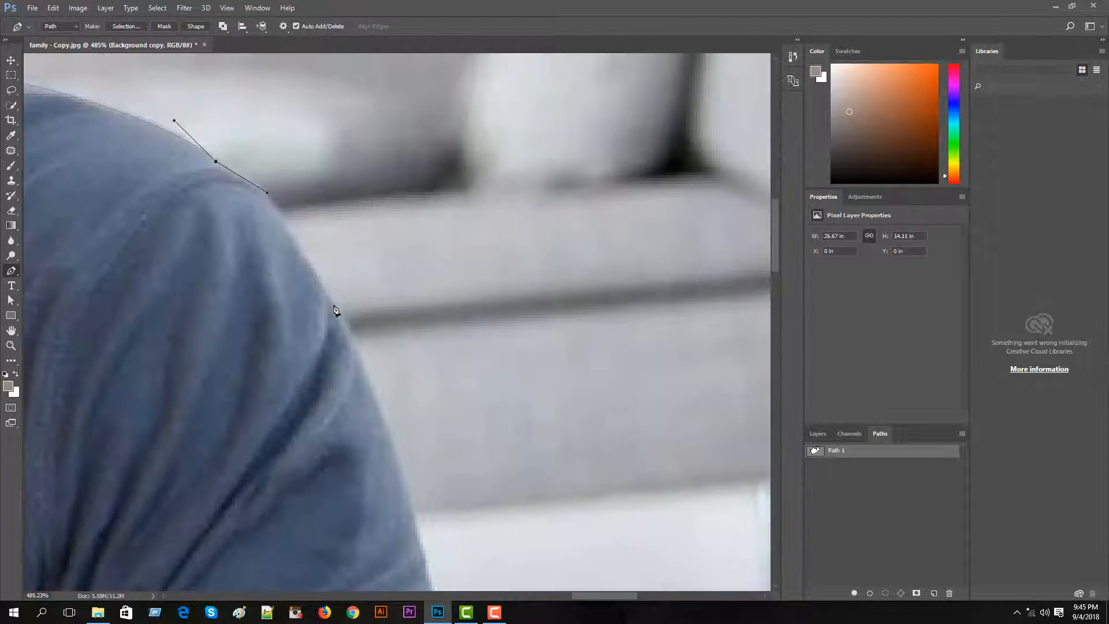
pyautogui.moveTo(335, 306); pyautogui.dragTo(378, 378)
pyautogui.moveTo(437, 444); pyautogui.dragTo(423, 236)
pyautogui.moveTo(410, 338); pyautogui.dragTo(415, 373)
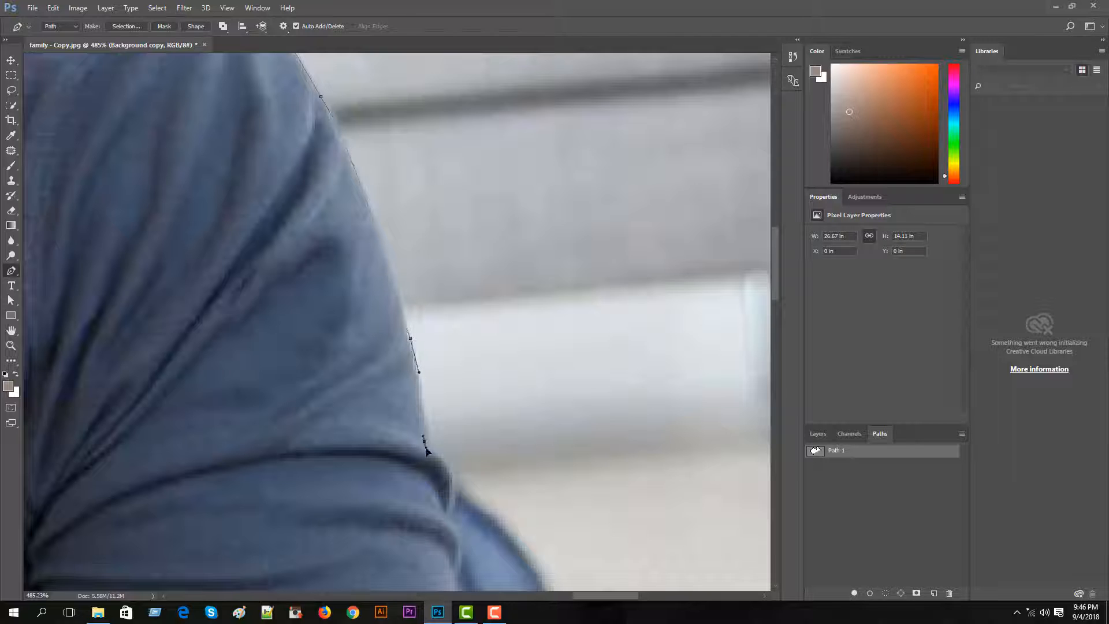
# Continue the path past the sleeve fold and around the blue clothing visible behind the man's arm
pyautogui.moveTo(430, 445); pyautogui.dragTo(446, 461)
pyautogui.moveTo(458, 492); pyautogui.dragTo(451, 286)
pyautogui.moveTo(428, 487)
pyautogui.mouseDown()
pyautogui.moveTo(355, 508)
pyautogui.moveTo(314, 565)
pyautogui.moveTo(442, 477)
pyautogui.mouseUp()
pyautogui.moveTo(478, 391); pyautogui.dragTo(517, 234)
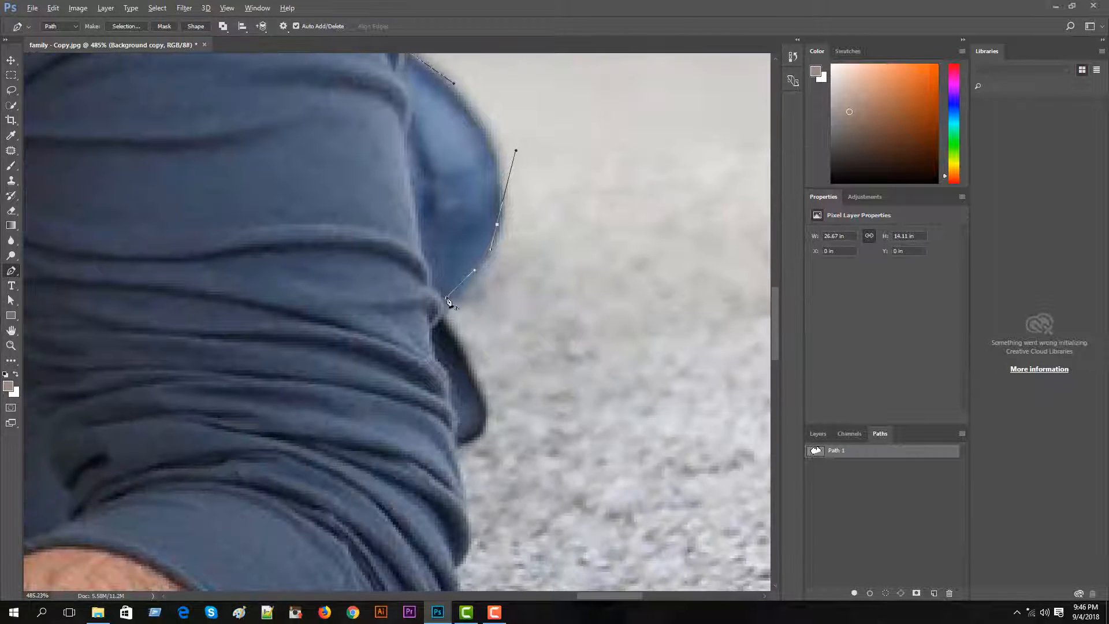
# Trace the path around the dark shape protruding behind the man's gathered sleeve
pyautogui.click(446, 297)
pyautogui.moveTo(444, 315); pyautogui.dragTo(457, 328)
pyautogui.moveTo(455, 449); pyautogui.dragTo(410, 459)
pyautogui.click(477, 415)
pyautogui.scroll(-2, 478, 358)
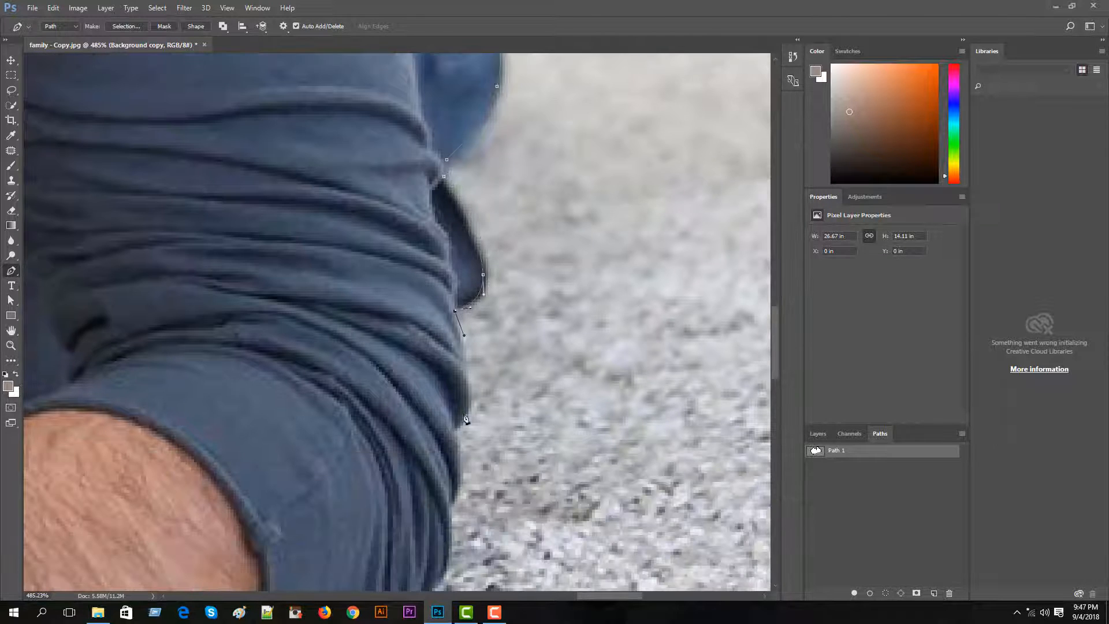
# Trace the path down the sleeve folds and around the man's elbow where it rests on the carpet
pyautogui.moveTo(455, 431); pyautogui.dragTo(434, 449)
pyautogui.moveTo(449, 504); pyautogui.dragTo(456, 524)
pyautogui.scroll(-2, 456, 524)
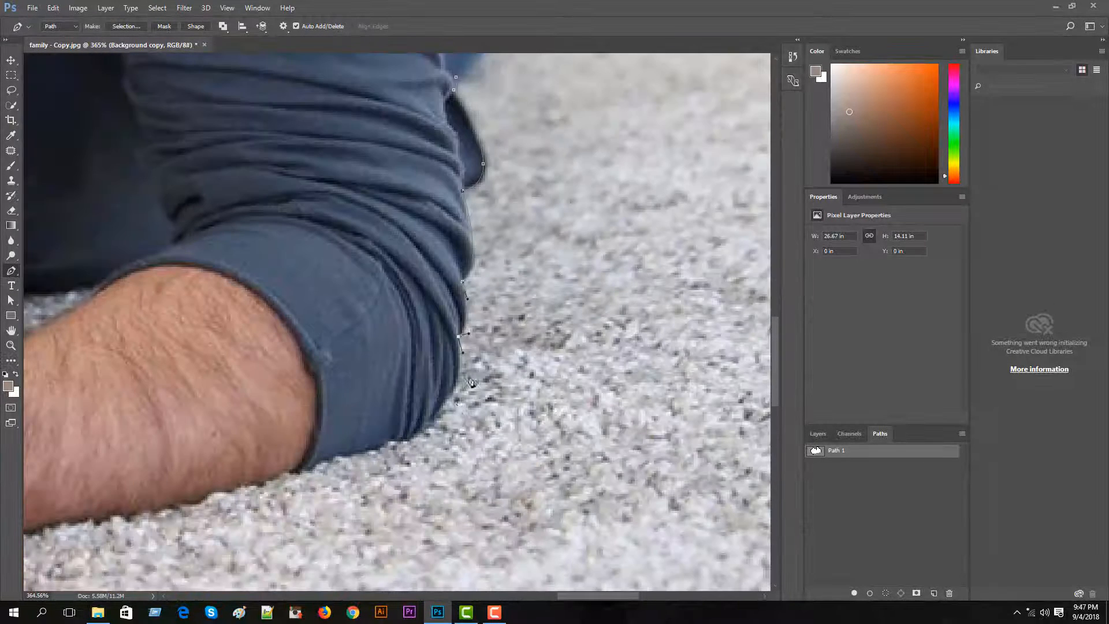
pyautogui.moveTo(399, 440); pyautogui.dragTo(368, 455)
pyautogui.hscroll(-4, 430, 482)
pyautogui.scroll(-1, 430, 481)
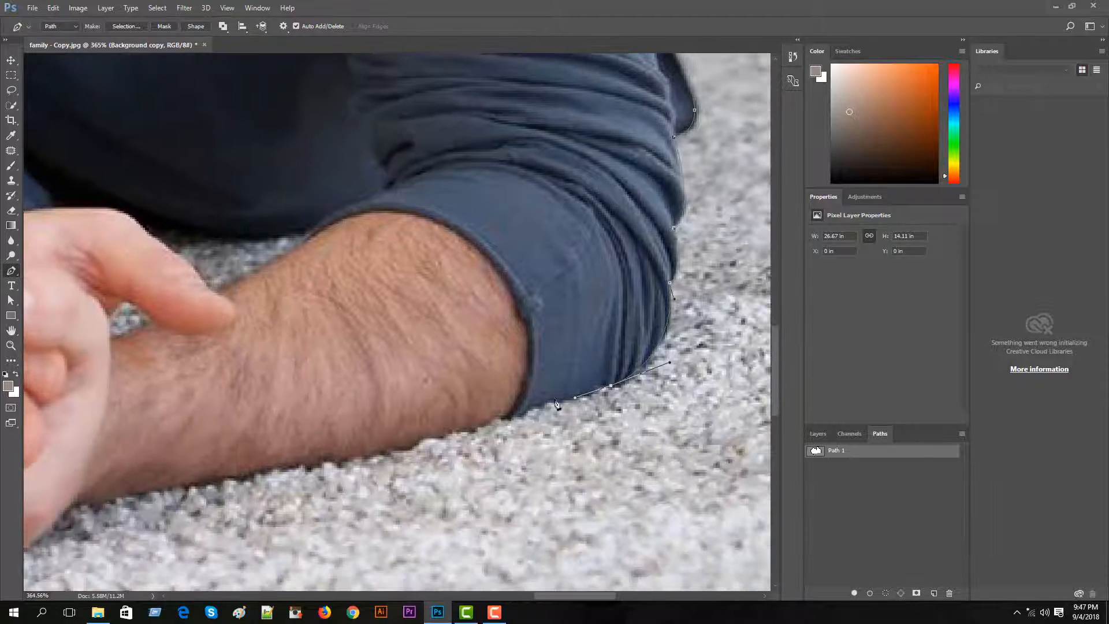
# Place closely spaced path points along the underside of the man's forearm from the cuff towards his hands
pyautogui.moveTo(506, 416); pyautogui.dragTo(498, 424)
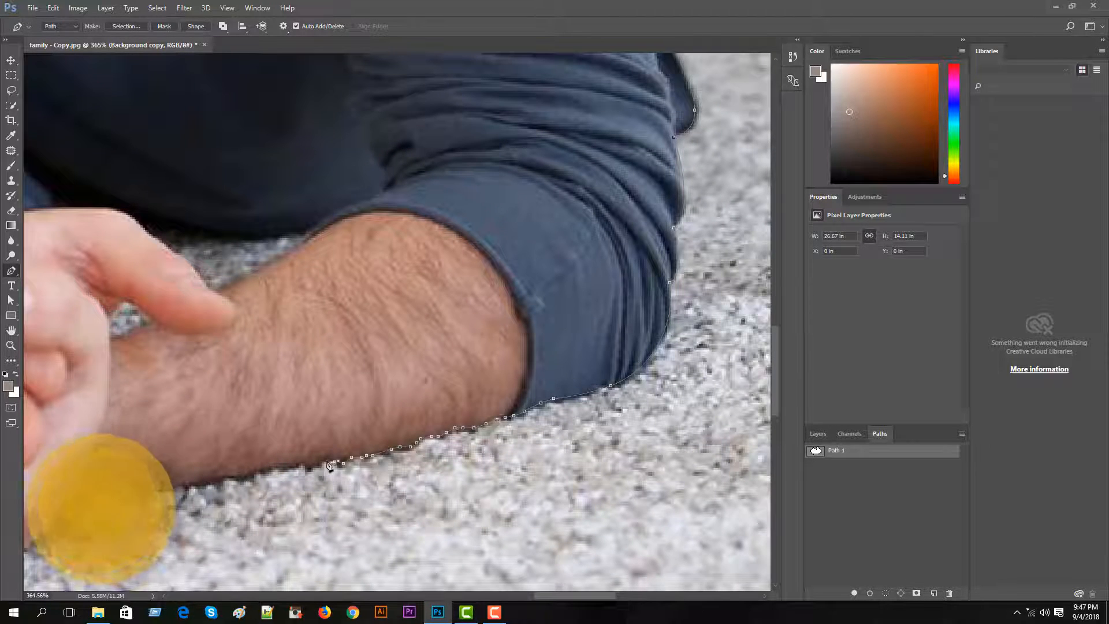
pyautogui.click(243, 484)
pyautogui.hscroll(-4, 442, 434)
pyautogui.scroll(-1, 442, 434)
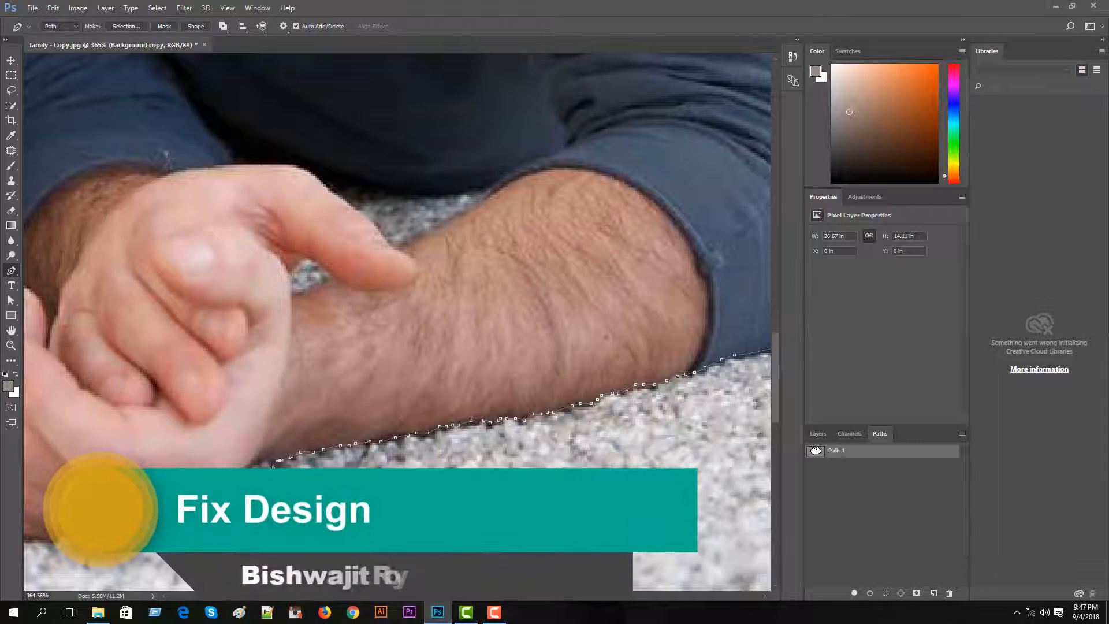
# Continue the path from the man's wrist along the lower curve of his clasped hands
pyautogui.hscroll(-4, 405, 391)
pyautogui.scroll(-1, 404, 390)
pyautogui.click(400, 386)
pyautogui.click(391, 396)
pyautogui.click(369, 413)
pyautogui.click(355, 422)
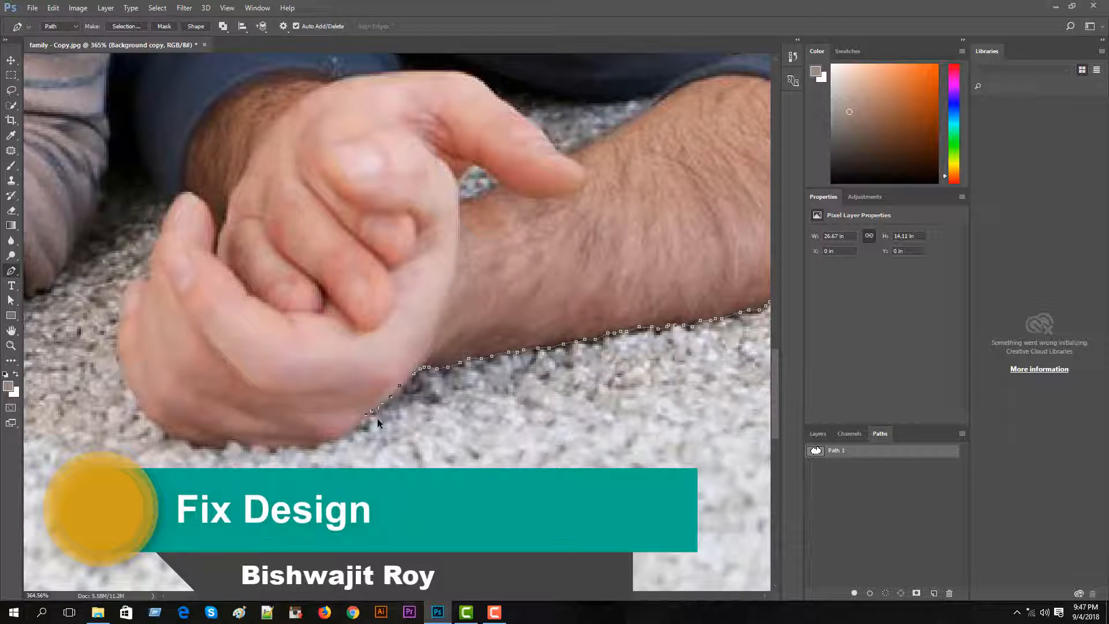
# Trace the path along the bottom edge of the man's clasped hands where they touch the carpet
pyautogui.click(319, 440)
pyautogui.click(295, 446)
pyautogui.click(280, 447)
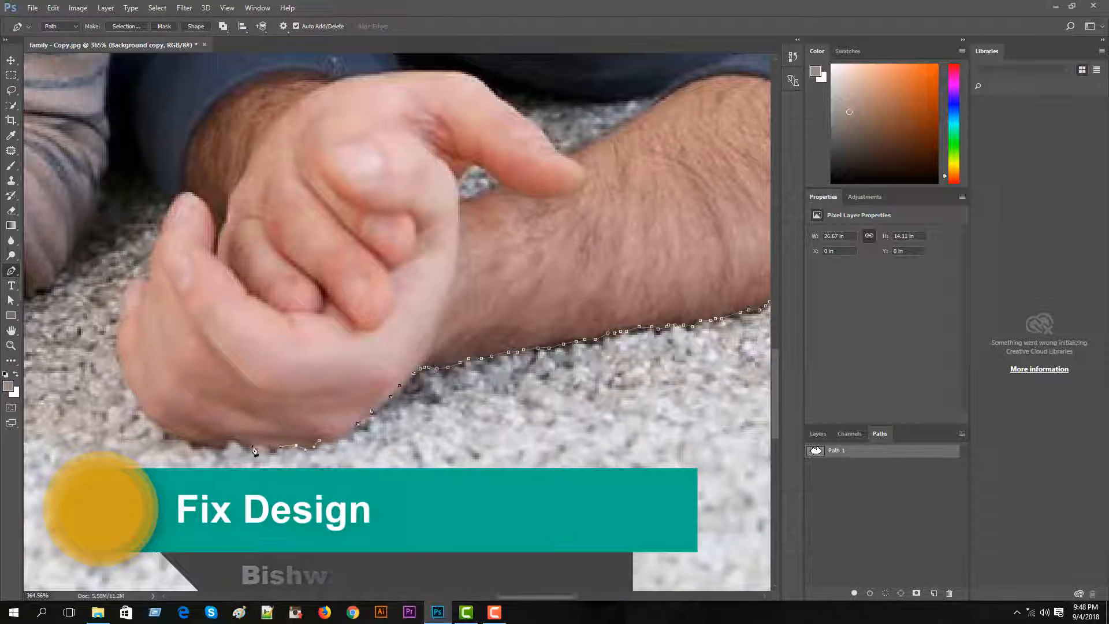
pyautogui.click(232, 442)
pyautogui.click(225, 446)
pyautogui.click(198, 443)
pyautogui.click(173, 438)
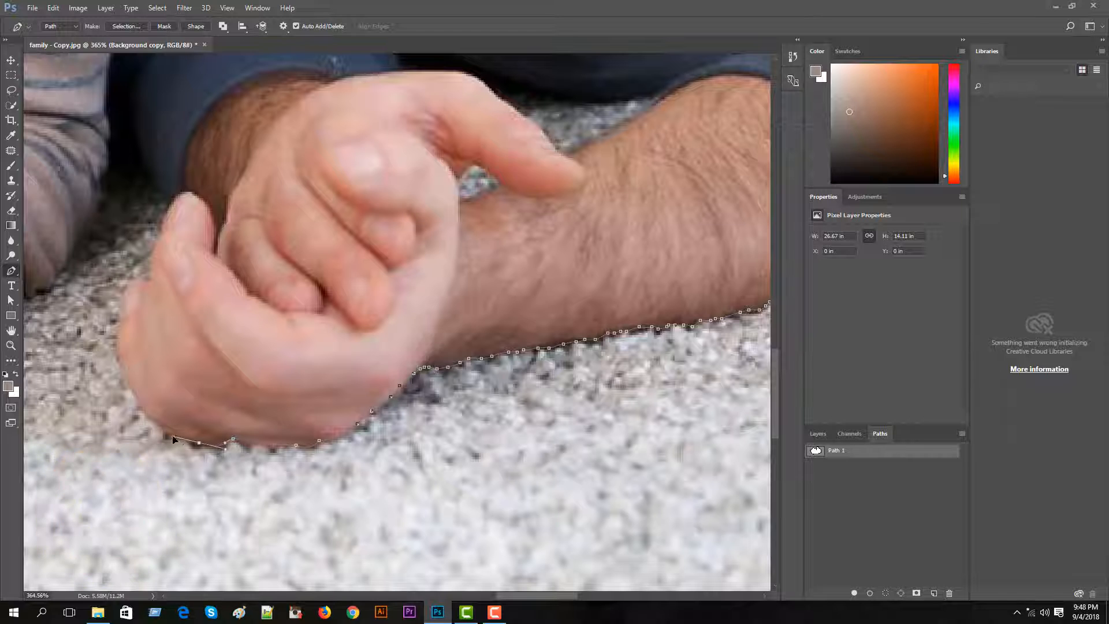
# Trace the path up the outer side of the man's hands and across the gap to the girl's sleeve, redoing the fingertip curve
pyautogui.moveTo(129, 289); pyautogui.dragTo(151, 249)
pyautogui.moveTo(183, 192); pyautogui.dragTo(201, 192)
pyautogui.hotkey('ctrl', 'z')
pyautogui.moveTo(162, 236); pyautogui.dragTo(469, 381)
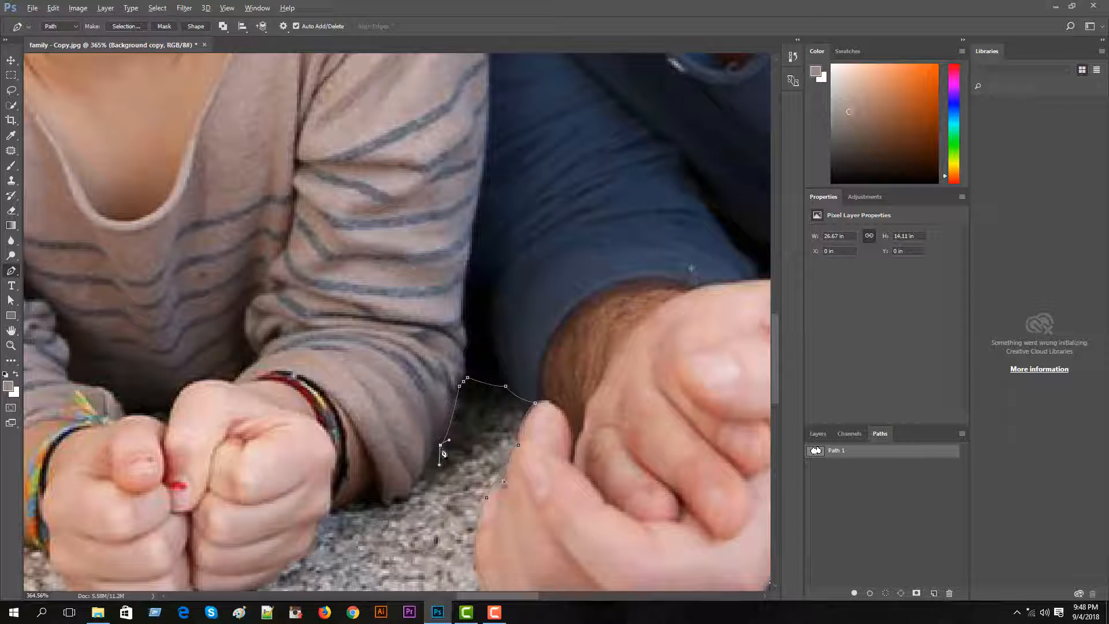
# Redo the curve down the girl's sleeve and continue the path under her forearm to her fist
pyautogui.hotkey('ctrl', 'z')
pyautogui.moveTo(438, 442); pyautogui.dragTo(435, 463)
pyautogui.moveTo(387, 501); pyautogui.dragTo(510, 359)
pyautogui.click(365, 493)
pyautogui.moveTo(484, 388); pyautogui.dragTo(477, 388)
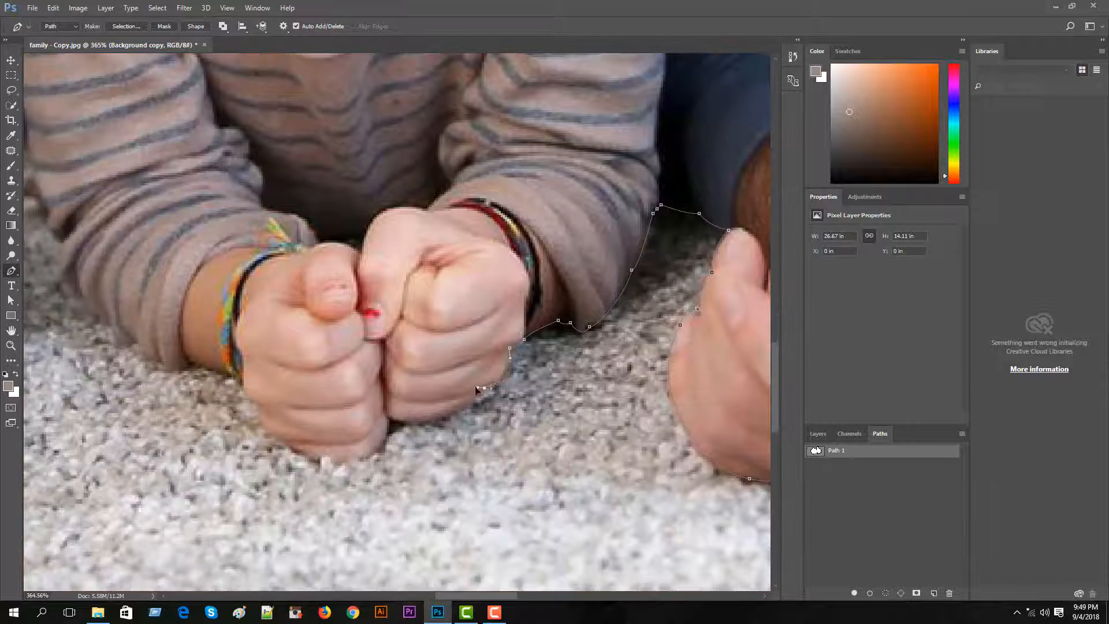
# Trace the path beneath the girl's fists, past her bracelet and around her other cuff
pyautogui.moveTo(389, 420); pyautogui.dragTo(359, 413)
pyautogui.moveTo(285, 440); pyautogui.dragTo(216, 375)
pyautogui.moveTo(192, 365); pyautogui.dragTo(113, 327)
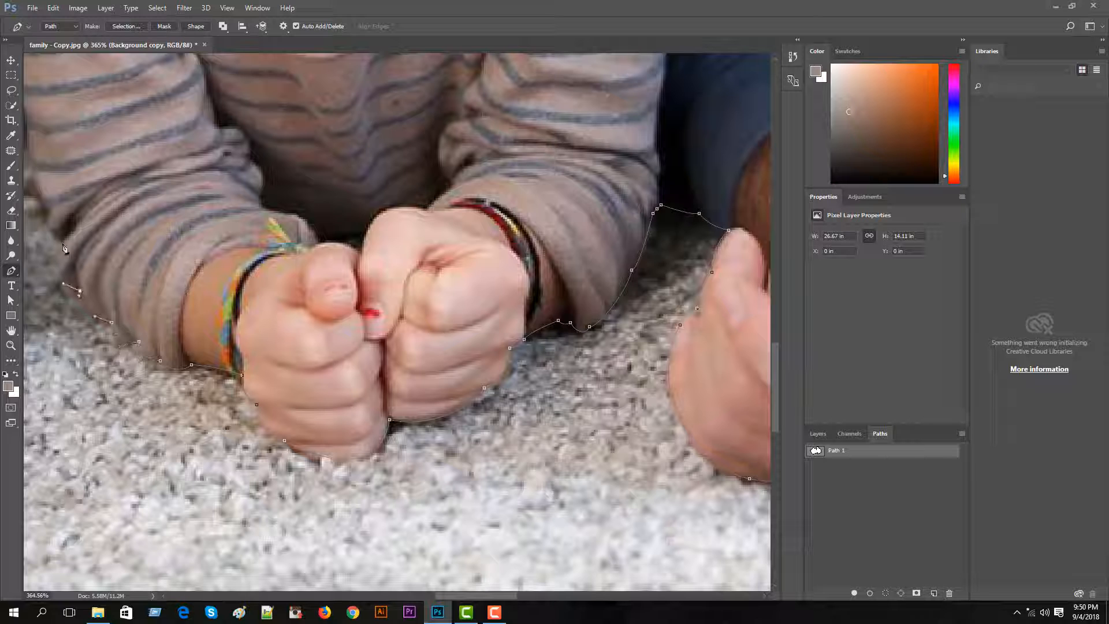
# Trace the path up the girl's striped sleeve, across to the woman's sleeve and down to the woman's hand
pyautogui.moveTo(64, 248); pyautogui.dragTo(255, 413)
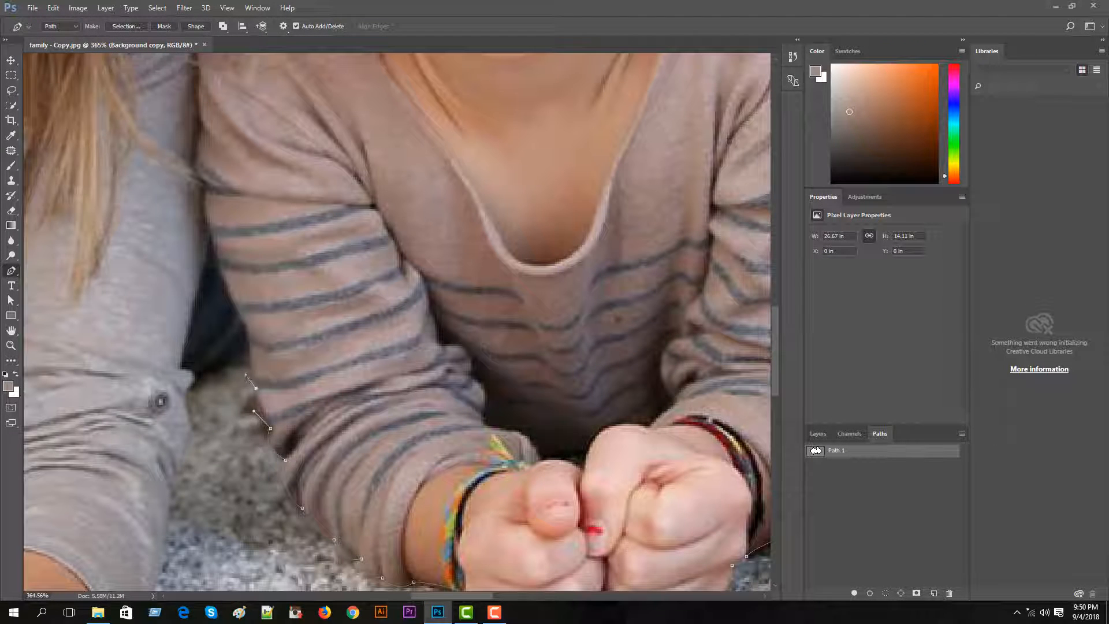
pyautogui.moveTo(251, 345); pyautogui.dragTo(246, 335)
pyautogui.moveTo(197, 378); pyautogui.dragTo(190, 403)
pyautogui.moveTo(176, 466); pyautogui.dragTo(171, 491)
pyautogui.moveTo(231, 515); pyautogui.dragTo(290, 377)
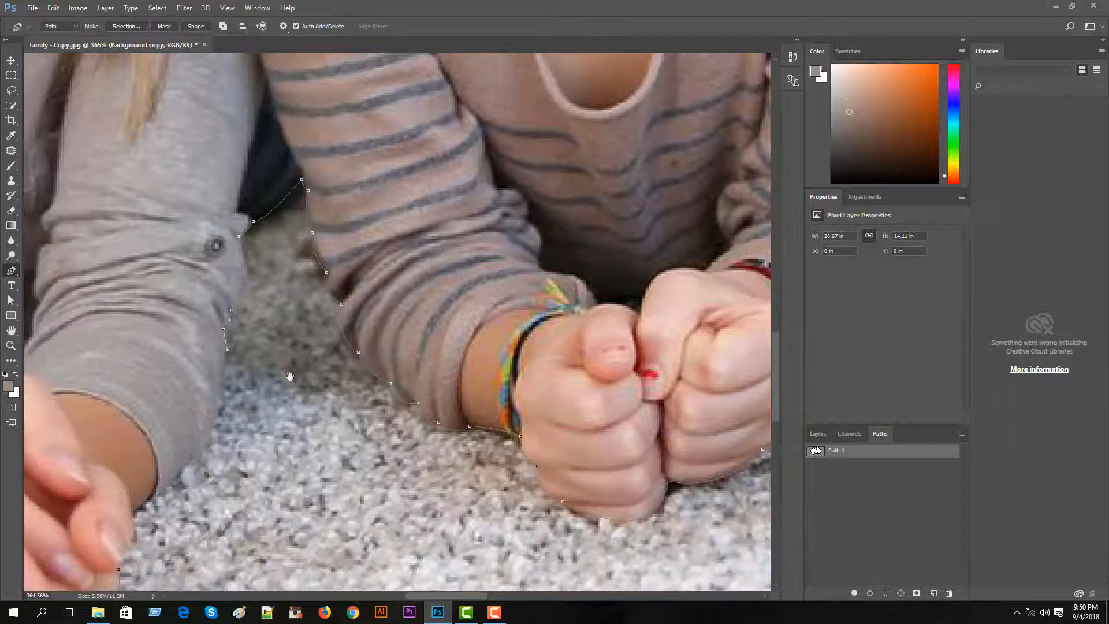
pyautogui.moveTo(172, 462); pyautogui.dragTo(127, 550)
# Trace the small background gaps between the woman's hair and the girl's neck and below the girl's ear
pyautogui.scroll(-5, 122, 569)
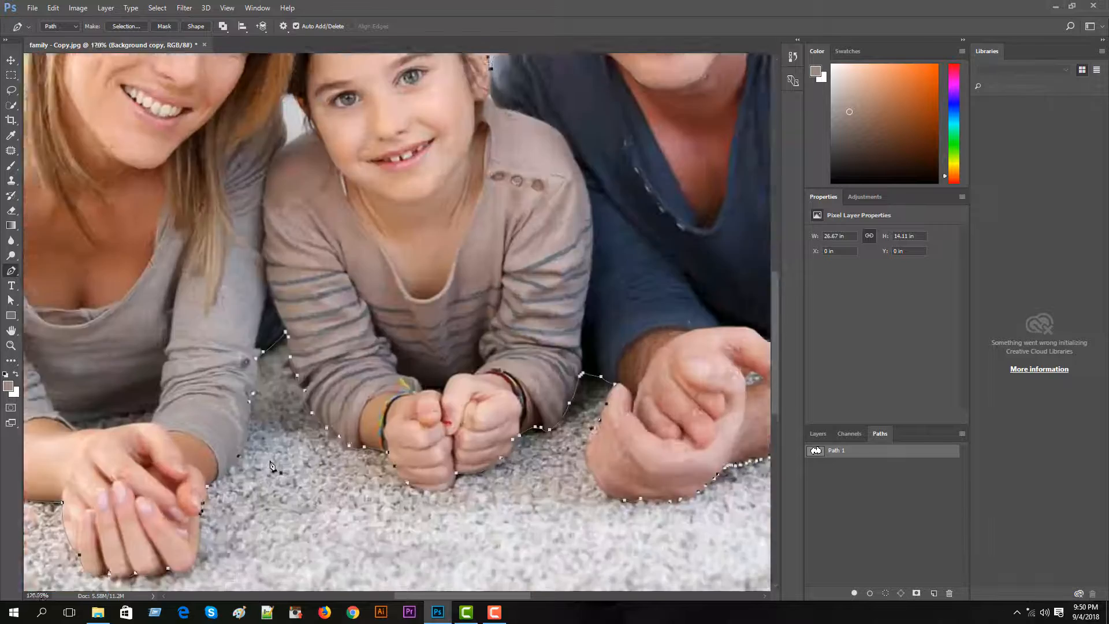
pyautogui.scroll(5, 289, 530)
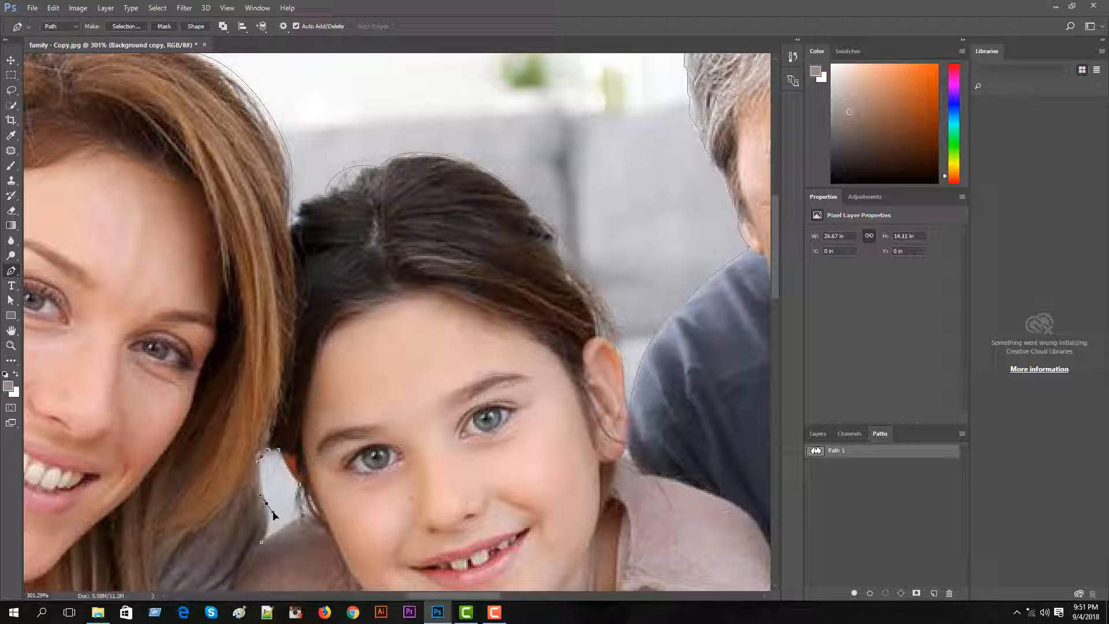
pyautogui.scroll(3, 564, 453)
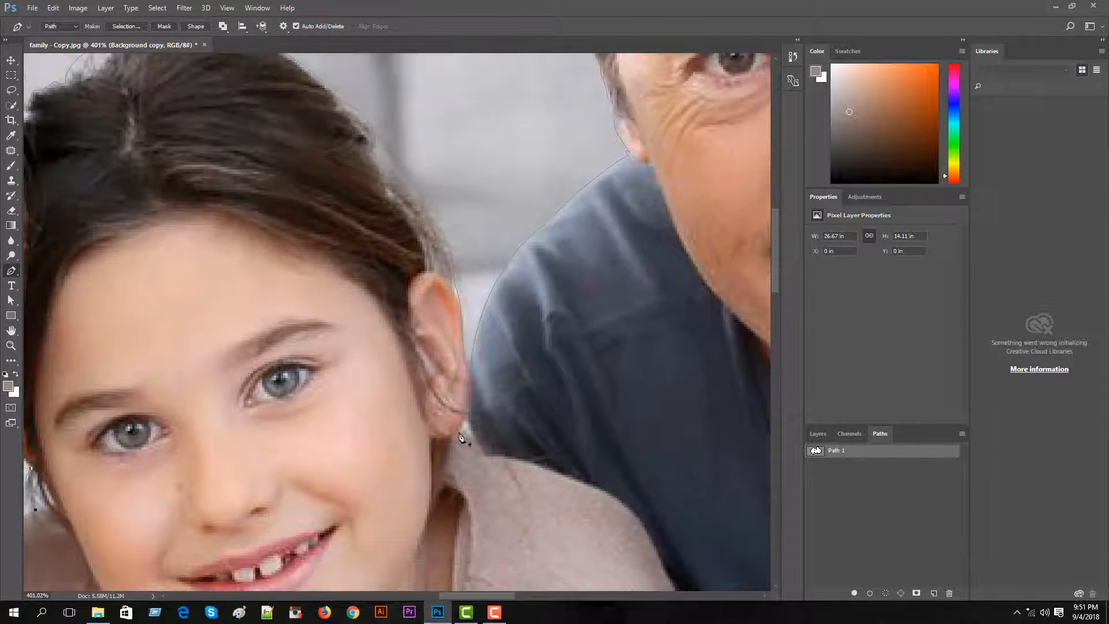
pyautogui.scroll(-5, 461, 438)
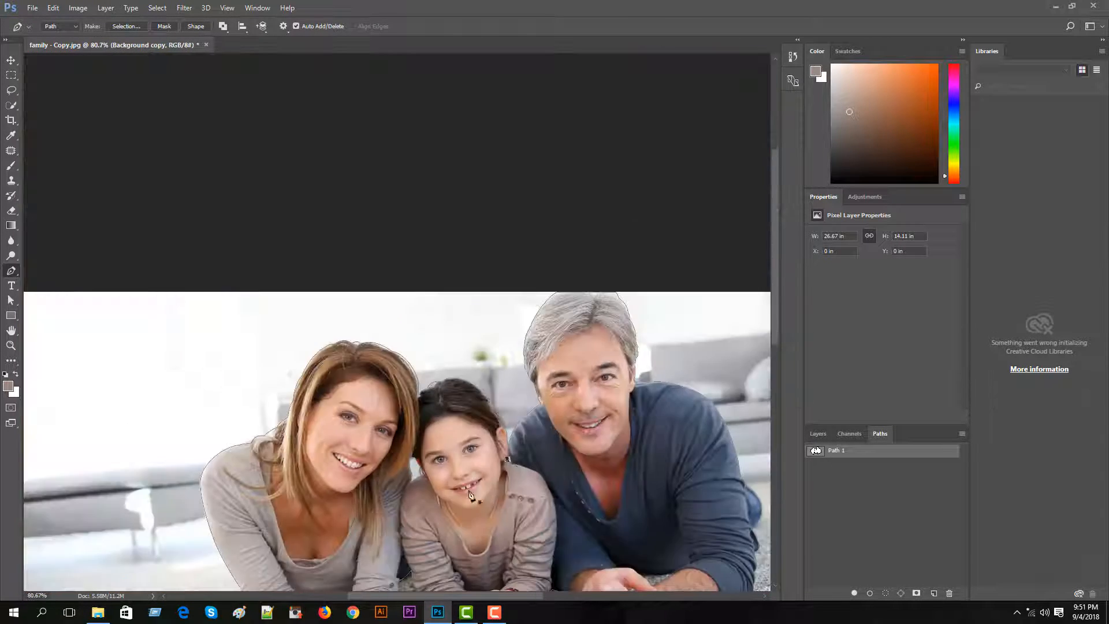
# Trace the carpet gaps under the woman's shirt, beside the man's thumb and beneath the man's chest
pyautogui.scroll(5, 318, 416)
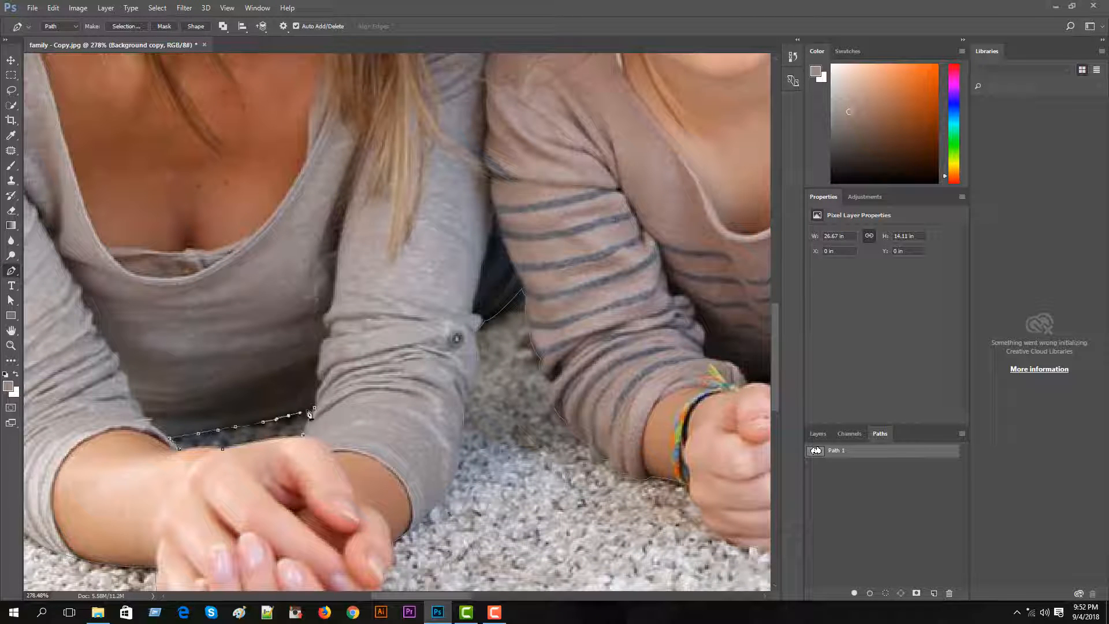
pyautogui.scroll(2, 436, 445)
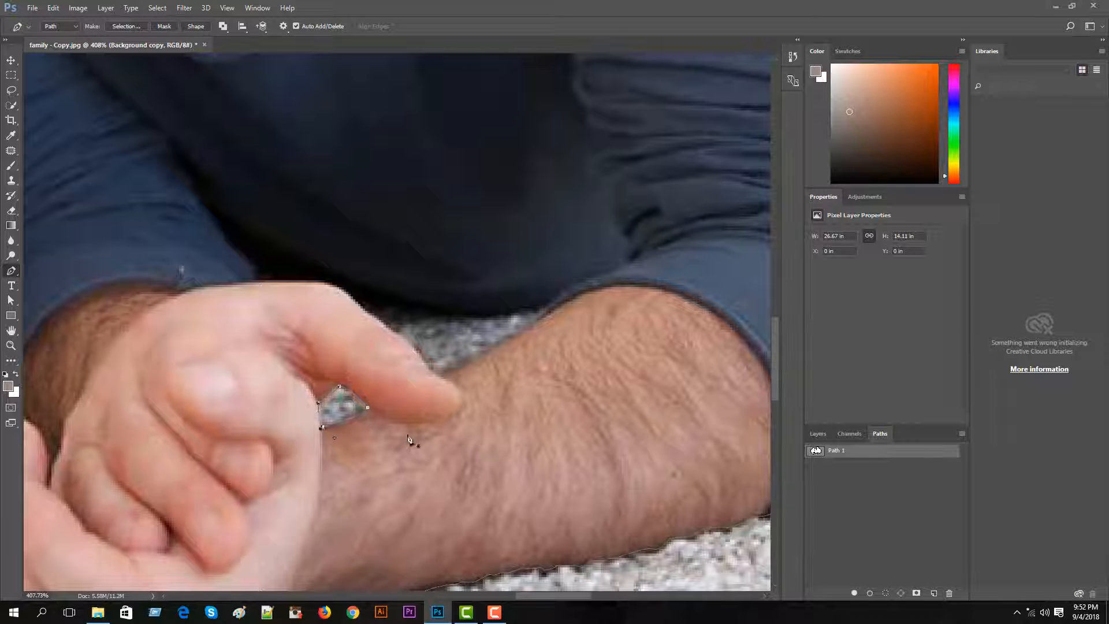
pyautogui.scroll(1, 408, 439)
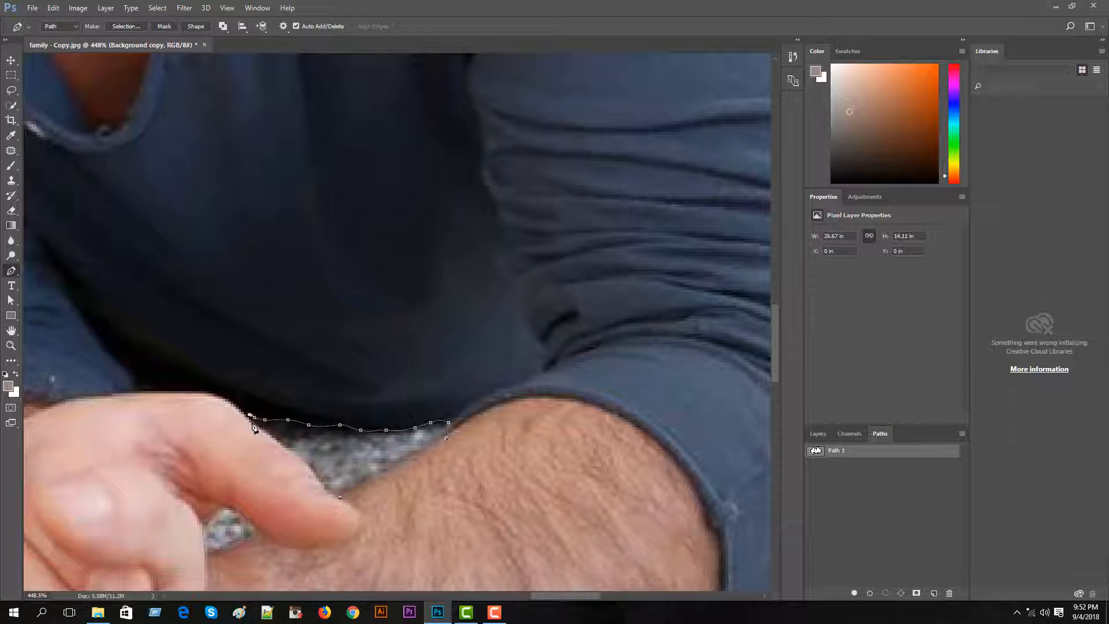
pyautogui.scroll(-6, 322, 490)
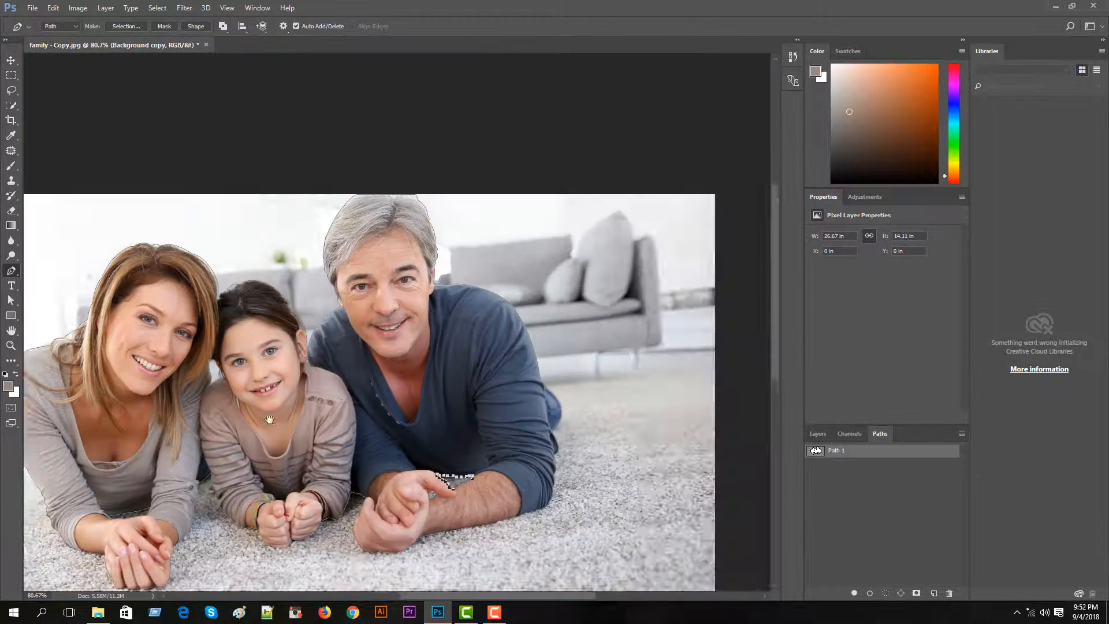
# Mask the Background copy layer with the traced family path and hide the Background layer to inspect the cutout's edges
pyautogui.hotkey('ctrl', '0')
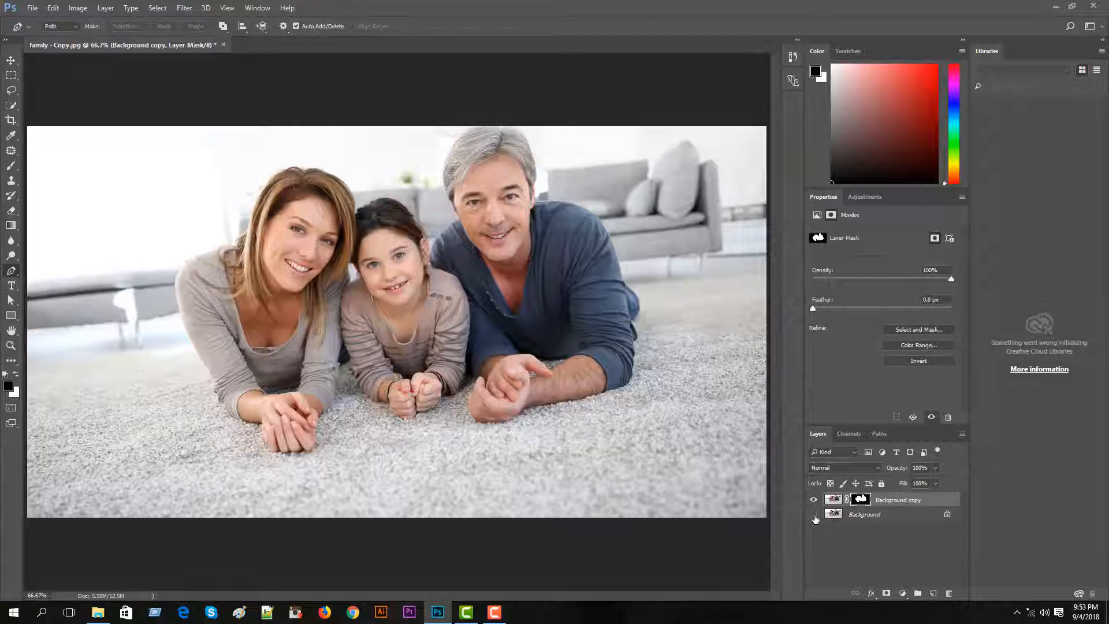
pyautogui.click(814, 515)
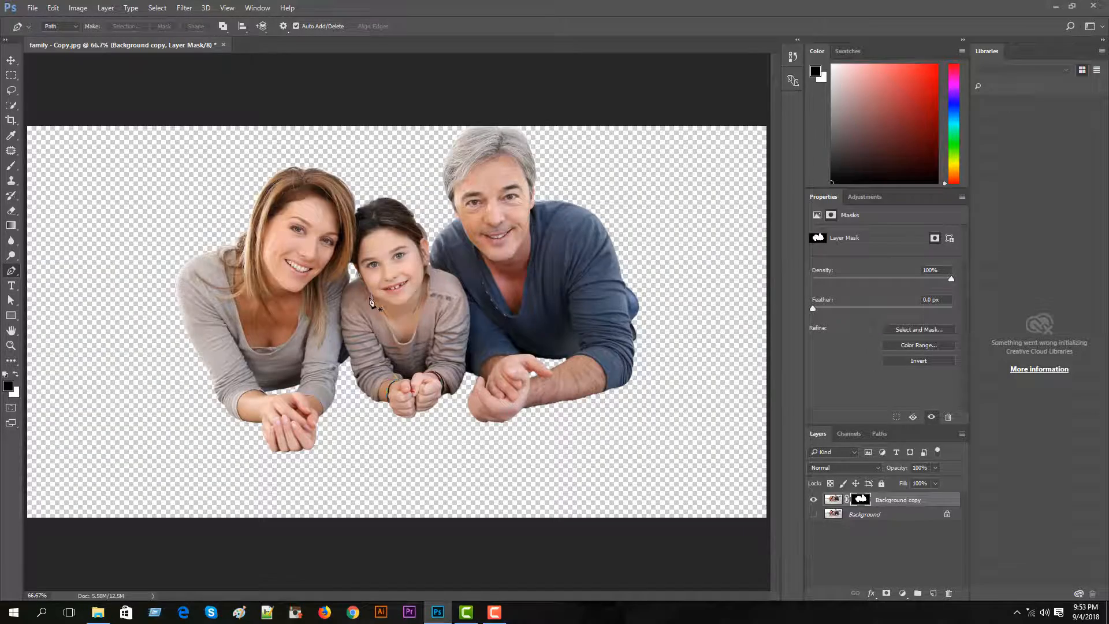
pyautogui.scroll(5, 372, 301)
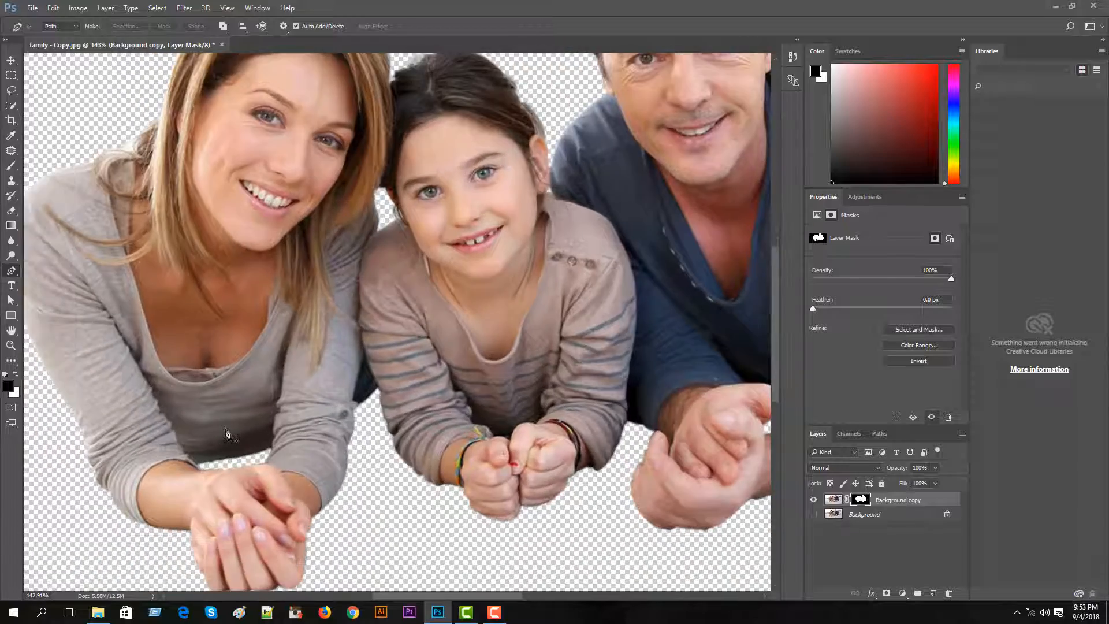
pyautogui.scroll(-3, 362, 315)
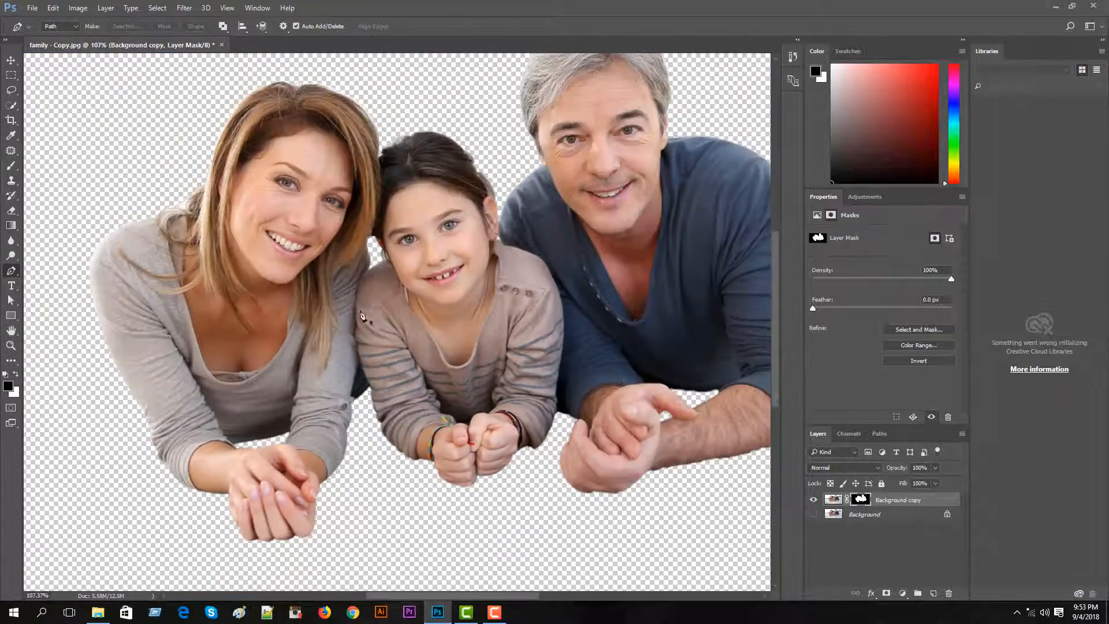
pyautogui.moveTo(361, 313); pyautogui.dragTo(336, 368)
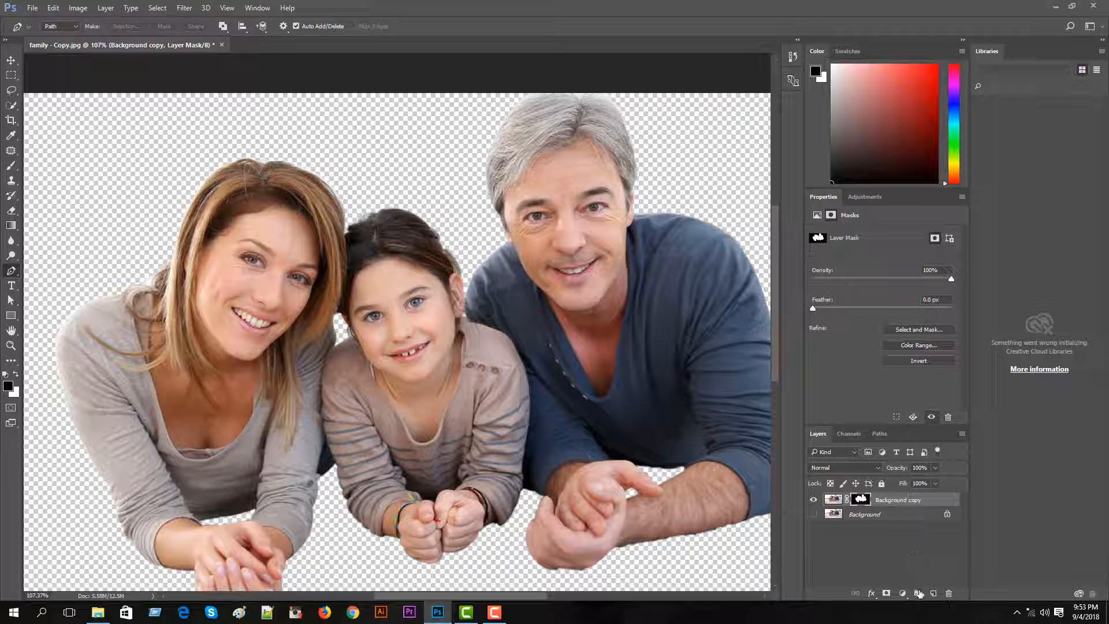
# Duplicate the masked Background copy layer and set the Eraser's flow to 26% and opacity to about 47%
pyautogui.hotkey('ctrl', 'j')
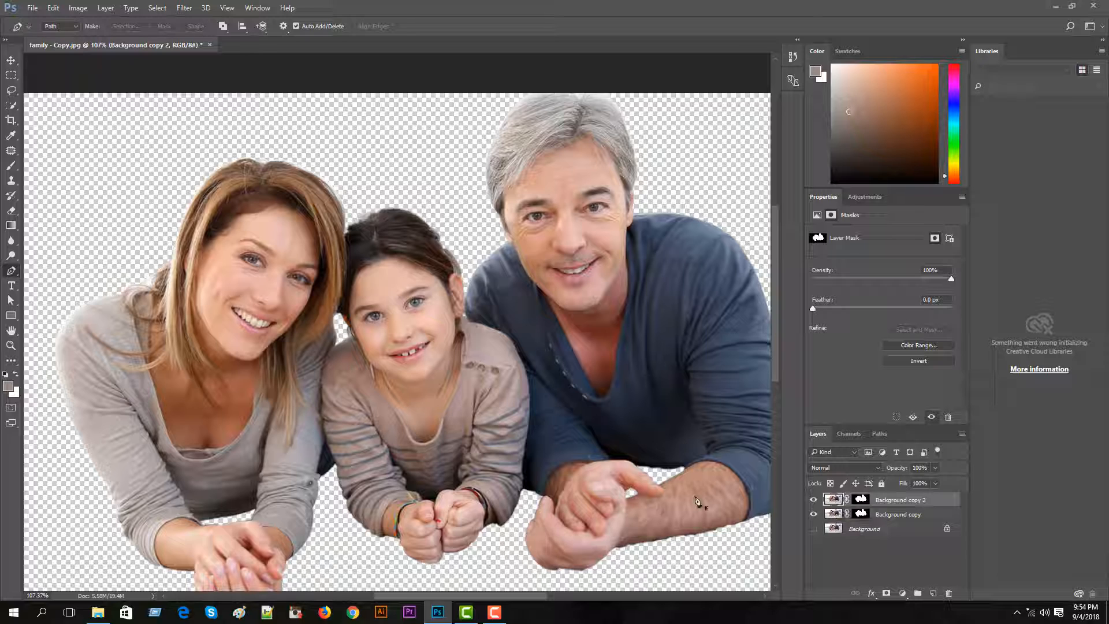
pyautogui.click(12, 211)
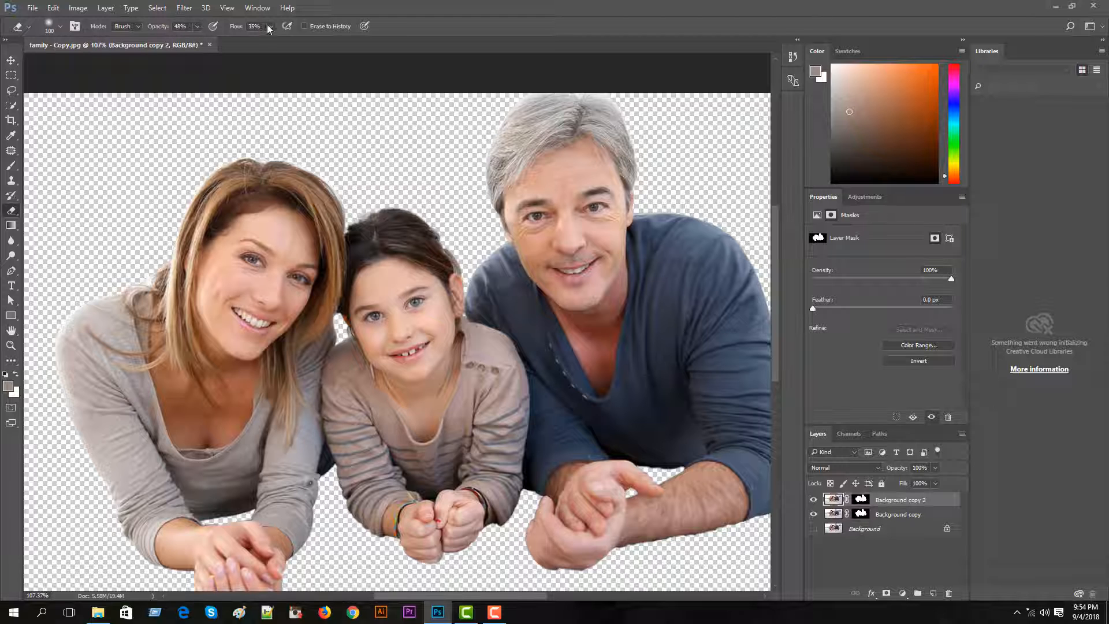
pyautogui.moveTo(269, 28); pyautogui.dragTo(268, 44)
pyautogui.moveTo(196, 27); pyautogui.dragTo(198, 43)
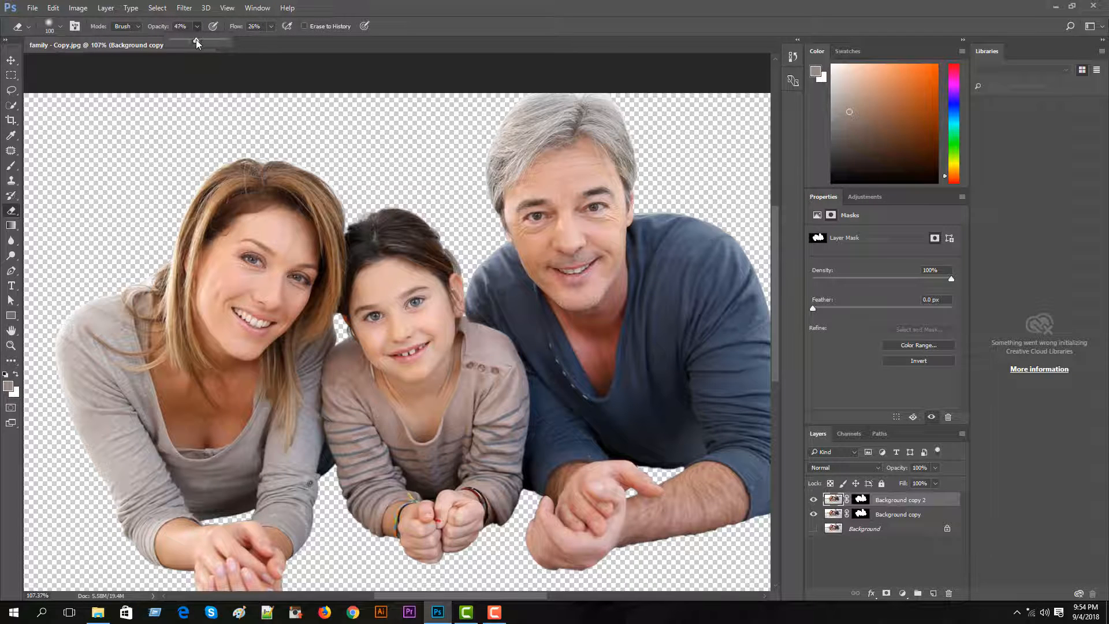
# Set up the Background Eraser with one-time sampling, Discontiguous limits and a tolerance of 25%
pyautogui.scroll(4, 258, 252)
pyautogui.rightClick(11, 211)
pyautogui.click(57, 221)
pyautogui.click(266, 26)
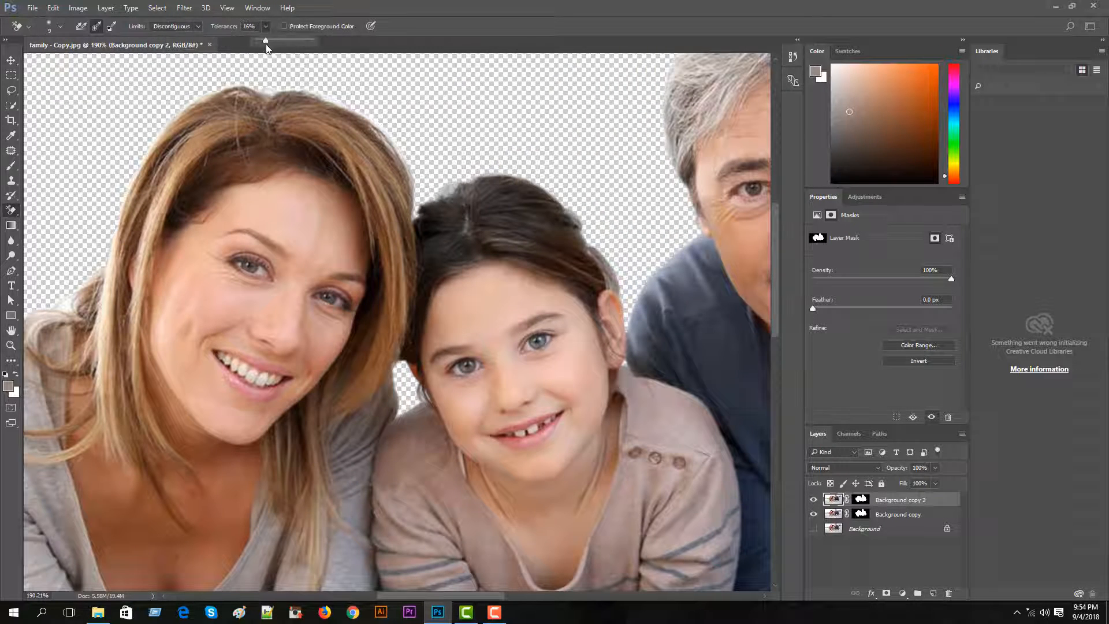
pyautogui.click(98, 29)
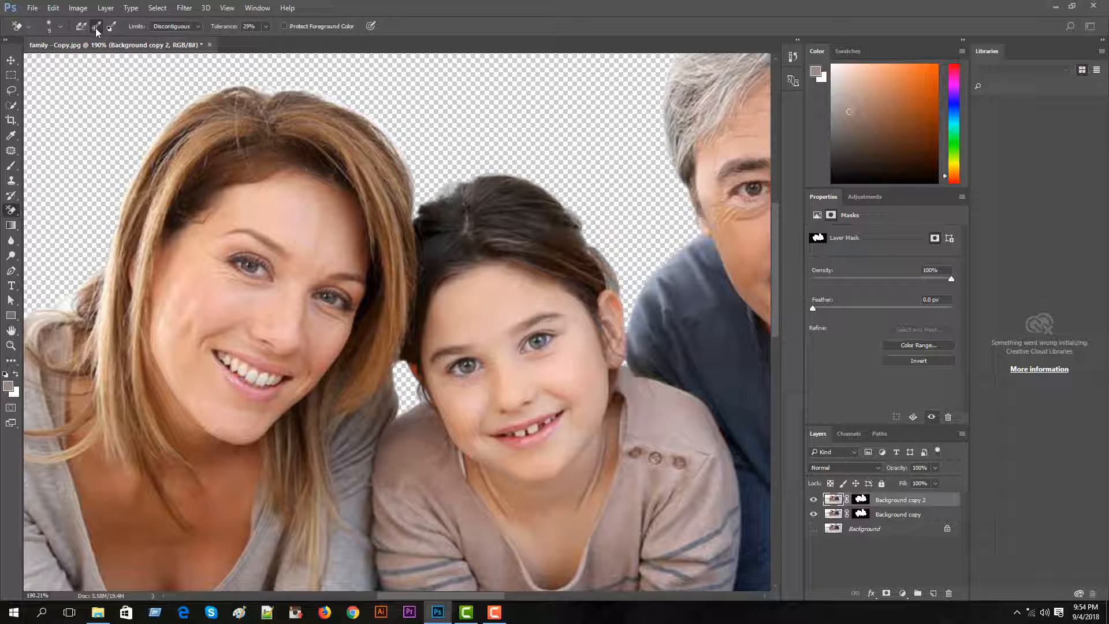
pyautogui.click(172, 26)
pyautogui.click(171, 26)
pyautogui.click(265, 26)
pyautogui.moveTo(269, 46); pyautogui.dragTo(265, 46)
# Sample the white fringe where the woman's hair meets her shoulder and set the eraser's tolerance to 16%
pyautogui.scroll(5, 254, 367)
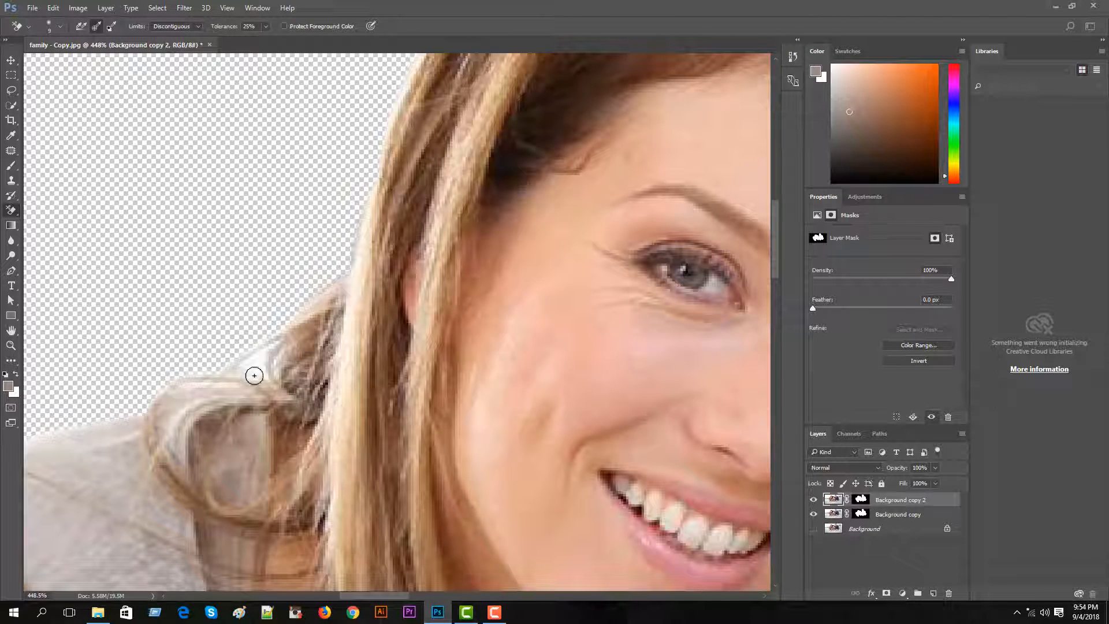
pyautogui.scroll(1, 441, 453)
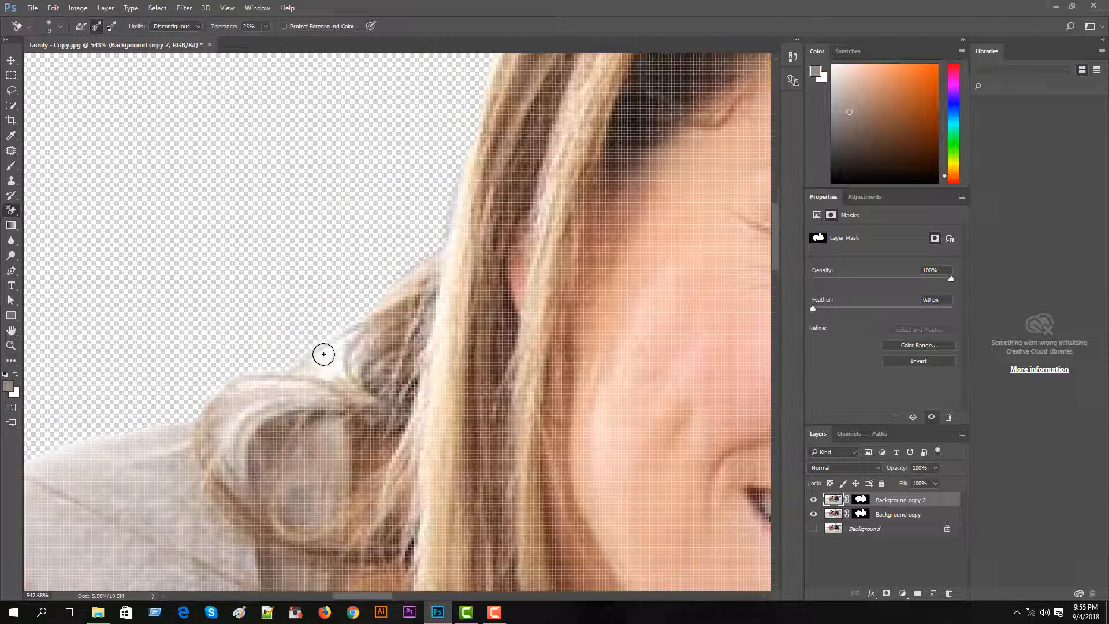
pyautogui.keyDown('alt'); pyautogui.click(334, 353); pyautogui.keyUp('alt')
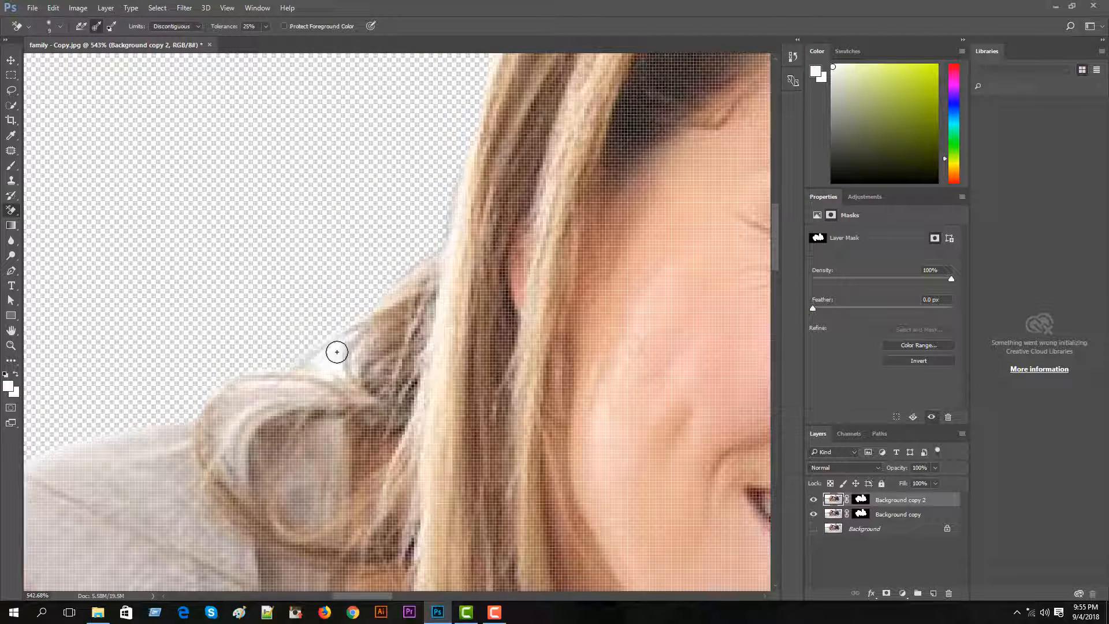
pyautogui.click(266, 26)
pyautogui.moveTo(262, 42); pyautogui.dragTo(255, 42)
# Hide the Background copy layer and erase the white fringe around the woman's hair above her shoulder with the Background Eraser
pyautogui.rightClick(11, 210)
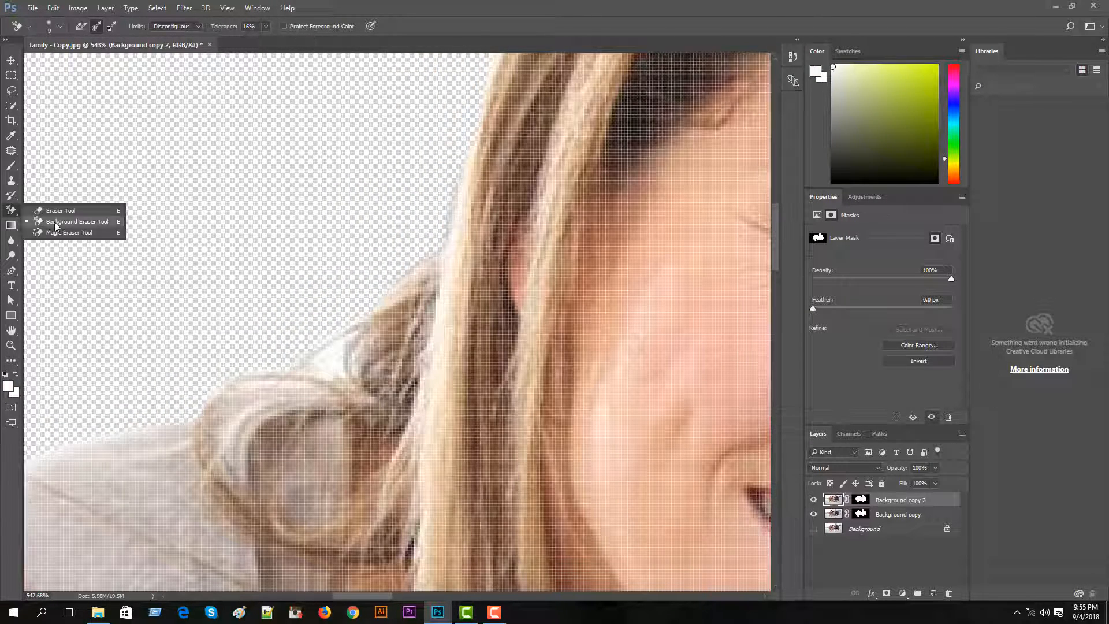
pyautogui.click(55, 225)
pyautogui.scroll(-2, 334, 374)
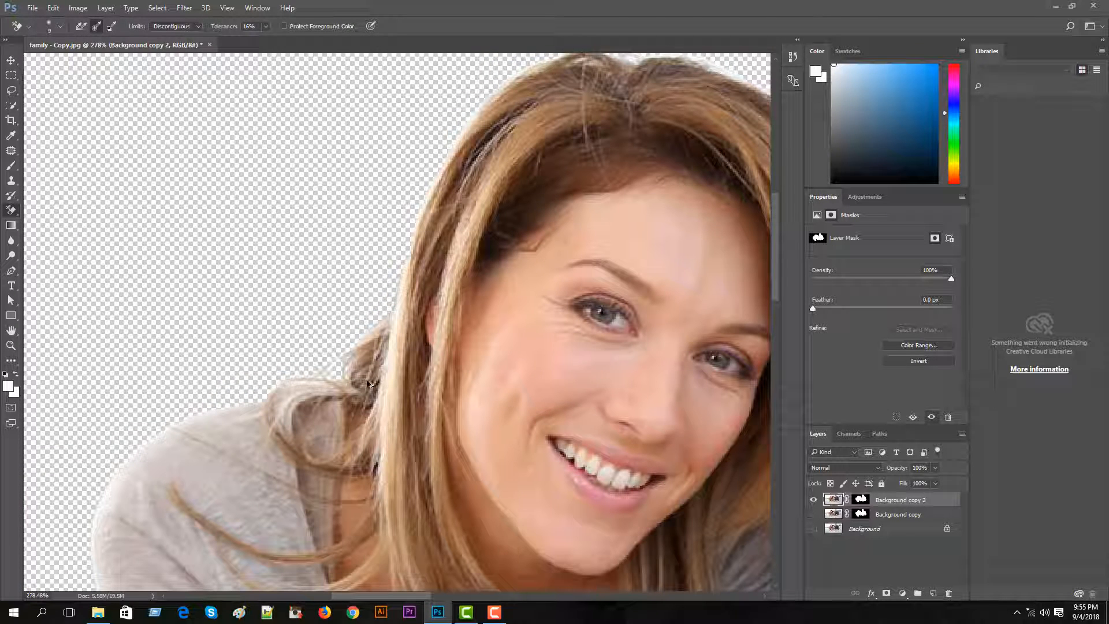
pyautogui.keyDown('alt'); pyautogui.click(340, 366); pyautogui.keyUp('alt')
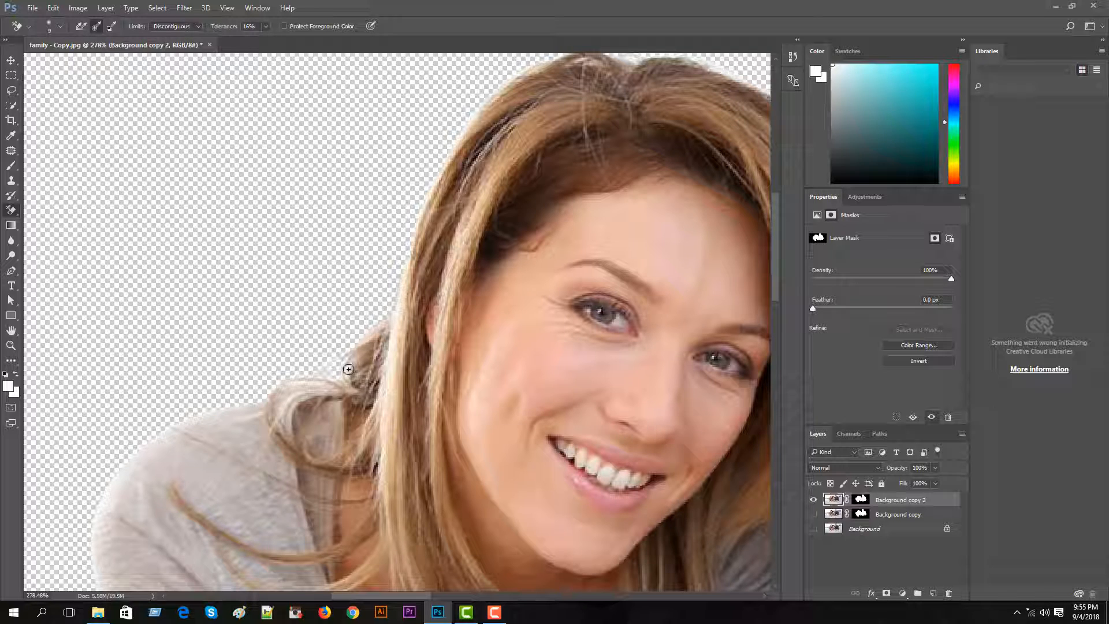
# Try erasing the sampled pale fringe at the girl's crown and set the Background Eraser's tolerance to 11%
pyautogui.scroll(-3, 348, 369)
pyautogui.scroll(8, 196, 401)
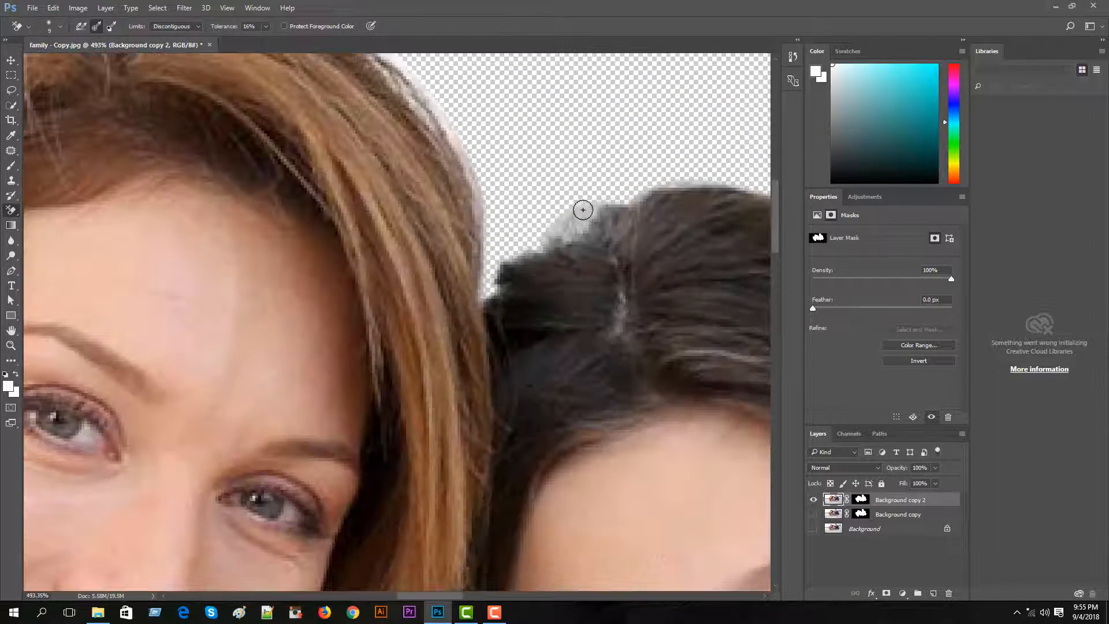
pyautogui.keyDown('alt'); pyautogui.click(594, 203); pyautogui.keyUp('alt')
pyautogui.moveTo(594, 203)
pyautogui.mouseDown()
pyautogui.moveTo(562, 220)
pyautogui.moveTo(574, 231)
pyautogui.moveTo(554, 247)
pyautogui.mouseUp()
pyautogui.hotkey('ctrl', 'z')
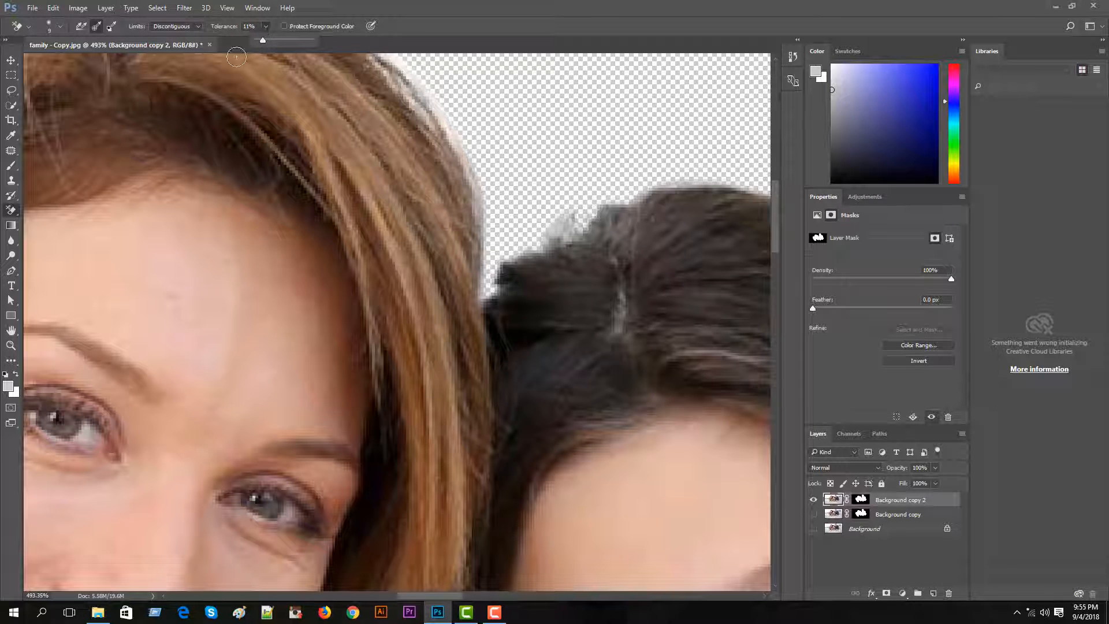
pyautogui.moveTo(565, 228); pyautogui.dragTo(536, 244)
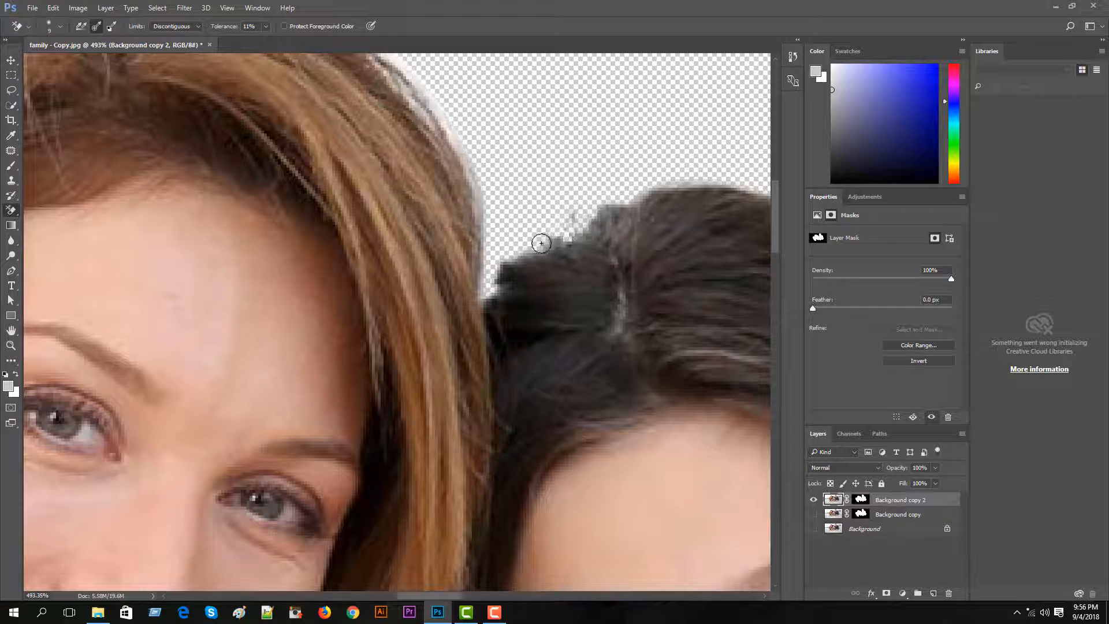
pyautogui.moveTo(598, 254)
pyautogui.mouseDown()
pyautogui.moveTo(562, 229)
pyautogui.moveTo(583, 211)
pyautogui.mouseUp()
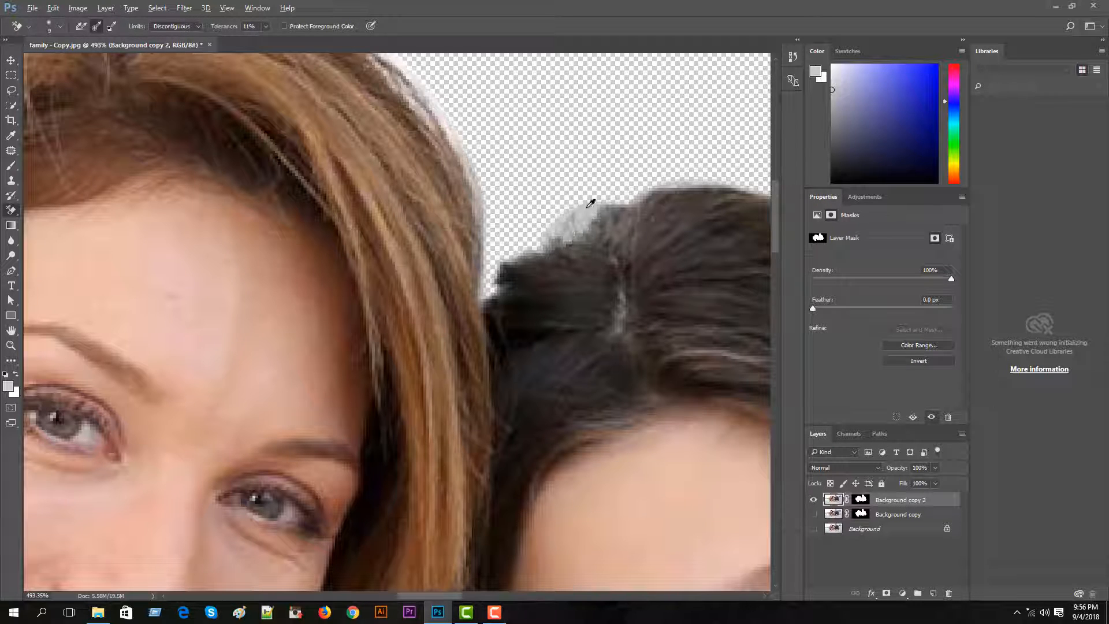
# Choose a light grey foreground color and erase the pale fringe along the top of the girl's hair
pyautogui.click(9, 389)
pyautogui.click(744, 286)
pyautogui.press('Return')
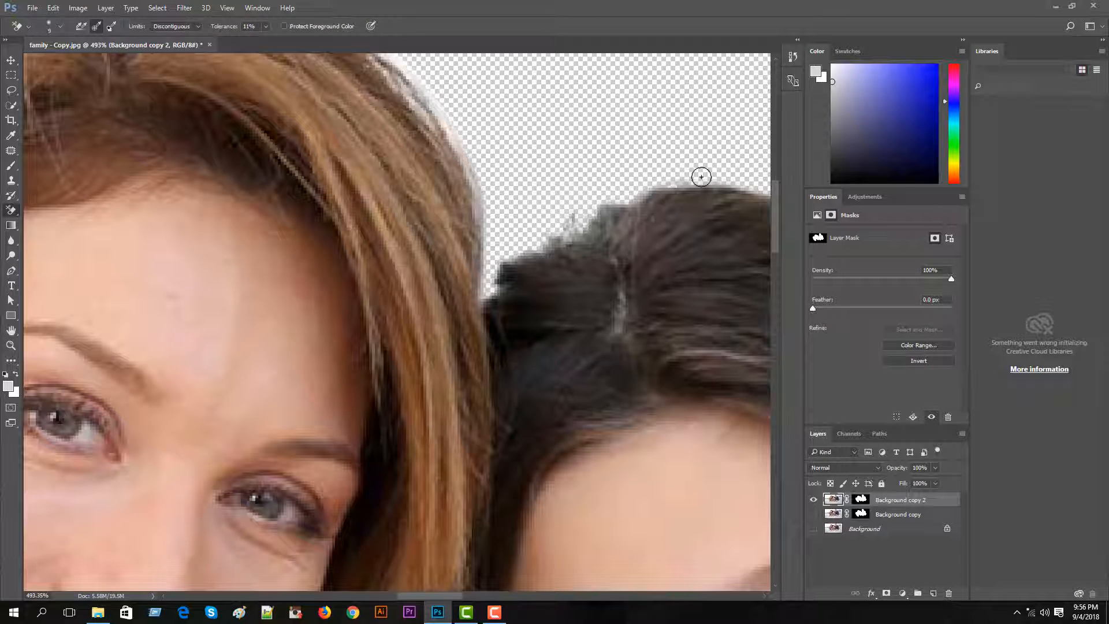
pyautogui.moveTo(640, 184); pyautogui.dragTo(641, 192)
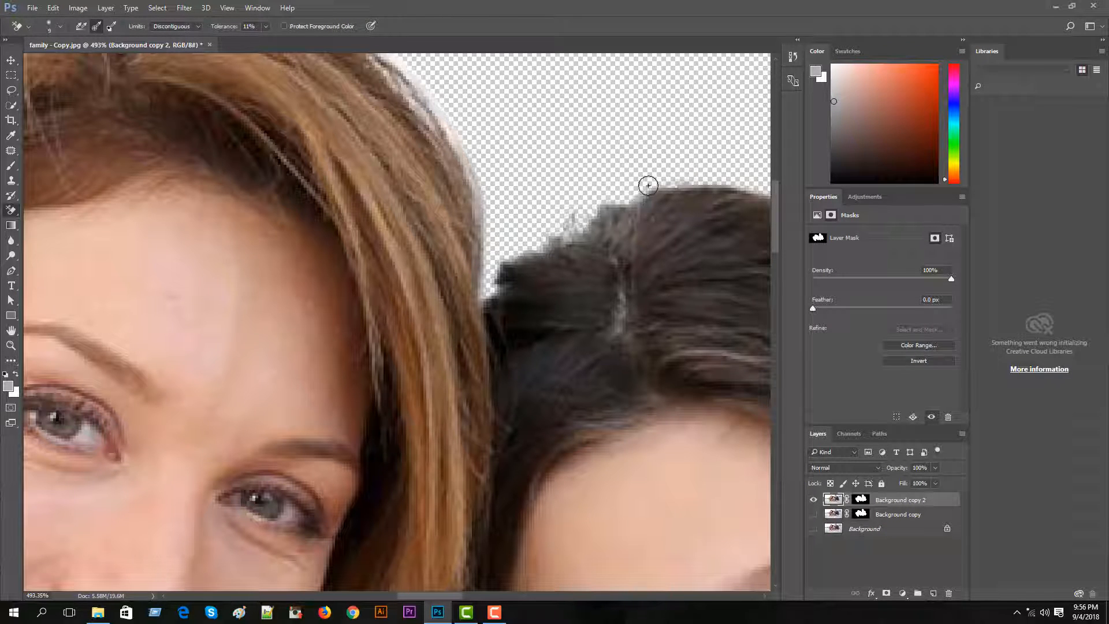
pyautogui.keyDown('alt'); pyautogui.click(541, 249); pyautogui.keyUp('alt')
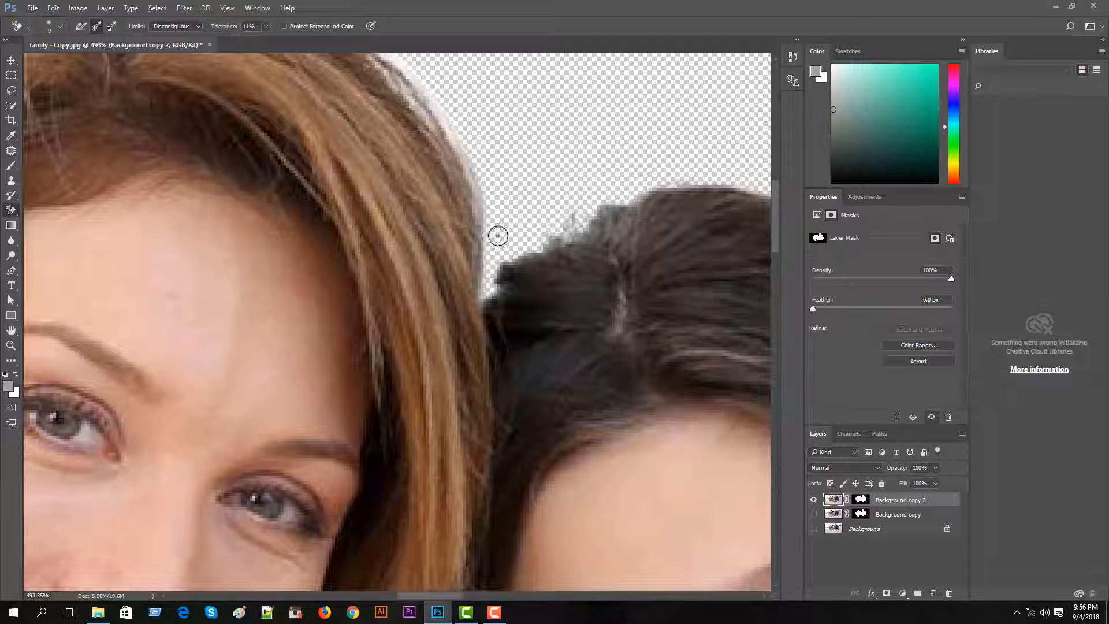
# Sample and erase the light fringe along the side of the woman's hair next to the girl's head
pyautogui.keyDown('alt'); pyautogui.click(466, 153); pyautogui.keyUp('alt')
pyautogui.moveTo(490, 224); pyautogui.dragTo(443, 109)
pyautogui.moveTo(489, 243); pyautogui.dragTo(479, 197)
pyautogui.keyDown('alt'); pyautogui.click(485, 226); pyautogui.keyUp('alt')
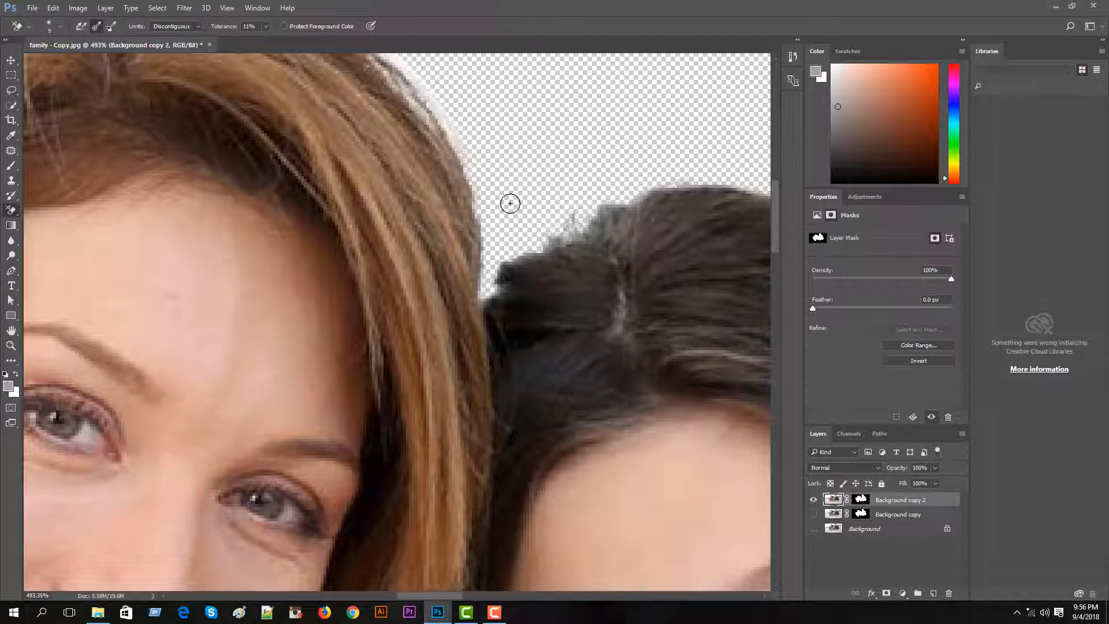
# Sample and erase the remaining light fringe on the upper curve of the woman's hair, above the girl's side
pyautogui.scroll(-6, 510, 203)
pyautogui.moveTo(445, 246); pyautogui.dragTo(449, 377)
pyautogui.scroll(2, 480, 366)
pyautogui.scroll(3, 470, 360)
pyautogui.keyDown('alt'); pyautogui.click(471, 361); pyautogui.keyUp('alt')
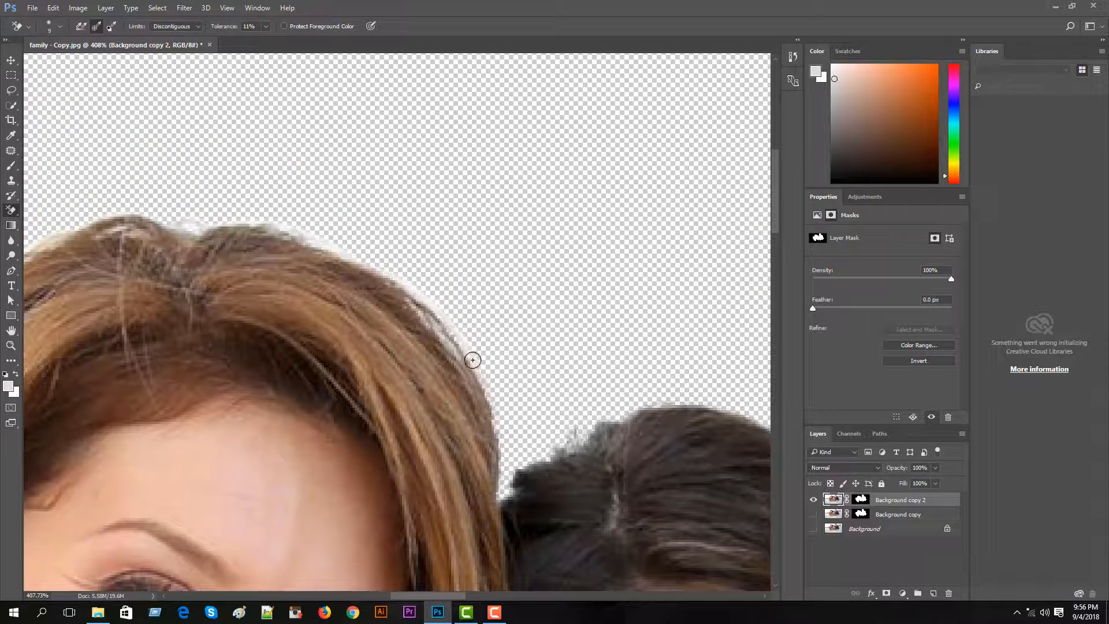
pyautogui.keyDown('alt'); pyautogui.click(427, 297); pyautogui.keyUp('alt')
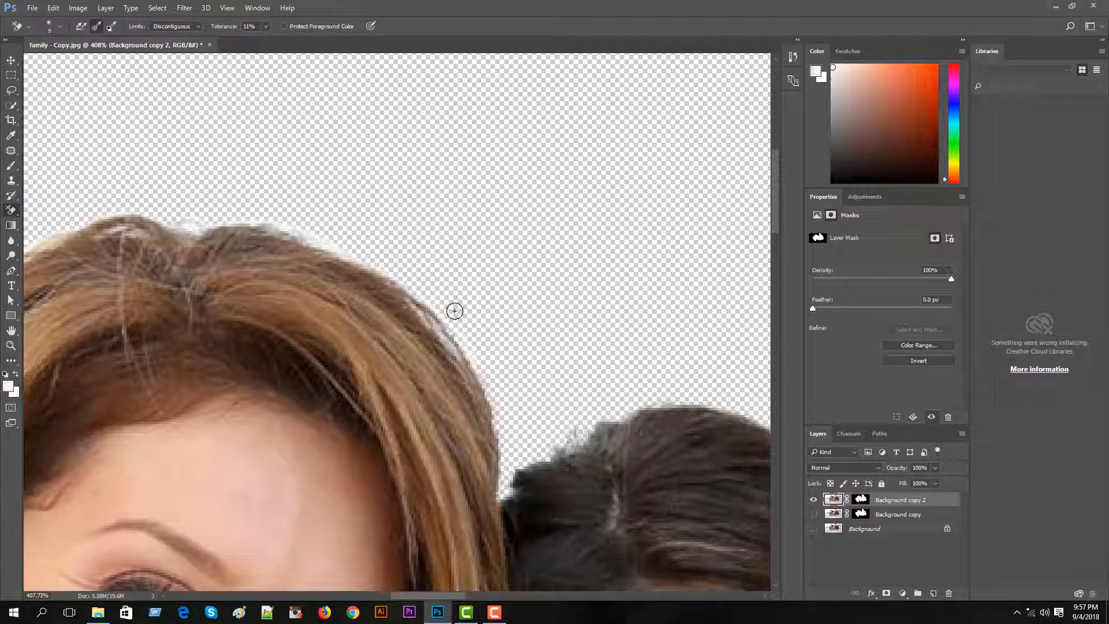
pyautogui.keyDown('alt'); pyautogui.click(436, 337); pyautogui.keyUp('alt')
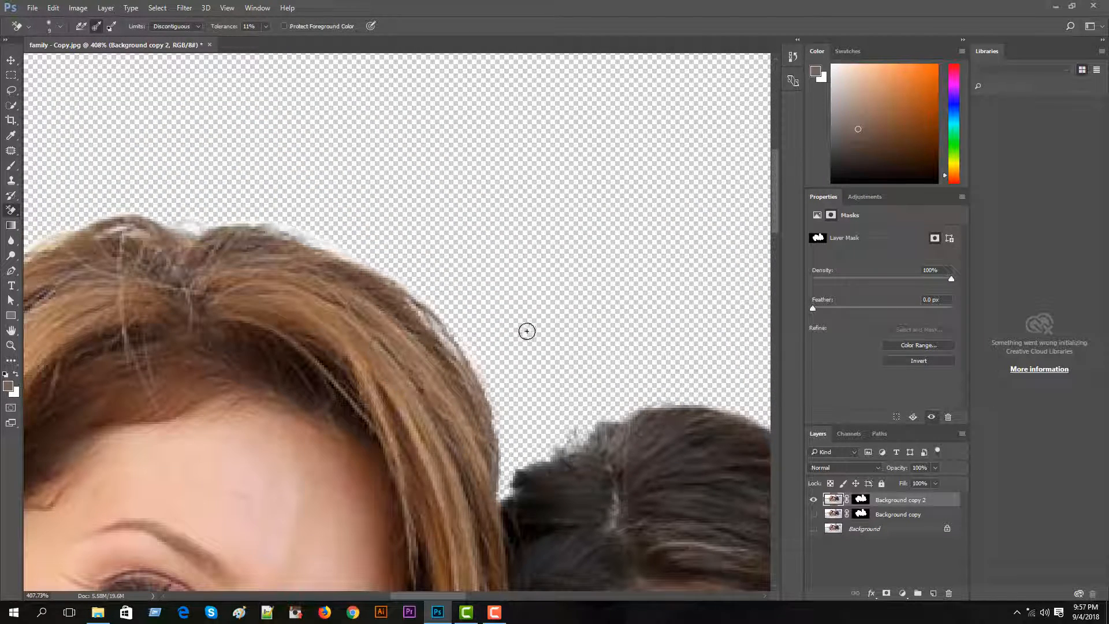
pyautogui.keyDown('alt'); pyautogui.click(436, 308); pyautogui.keyUp('alt')
# Sample and erase the pale fringe across the woman's crown and the start of her outer hairline
pyautogui.moveTo(381, 265)
pyautogui.mouseDown()
pyautogui.moveTo(434, 393)
pyautogui.moveTo(335, 352)
pyautogui.mouseUp()
pyautogui.keyDown('alt'); pyautogui.click(396, 378); pyautogui.keyUp('alt')
pyautogui.moveTo(198, 339); pyautogui.dragTo(424, 361)
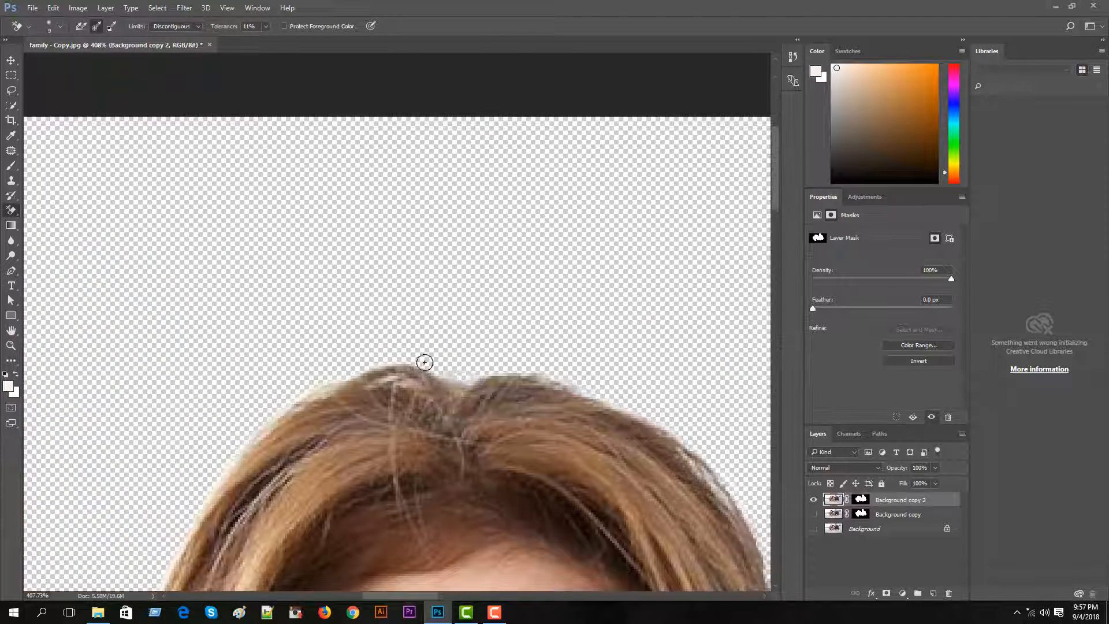
pyautogui.keyDown('alt'); pyautogui.click(300, 397); pyautogui.keyUp('alt')
pyautogui.keyDown('alt'); pyautogui.click(237, 456); pyautogui.keyUp('alt')
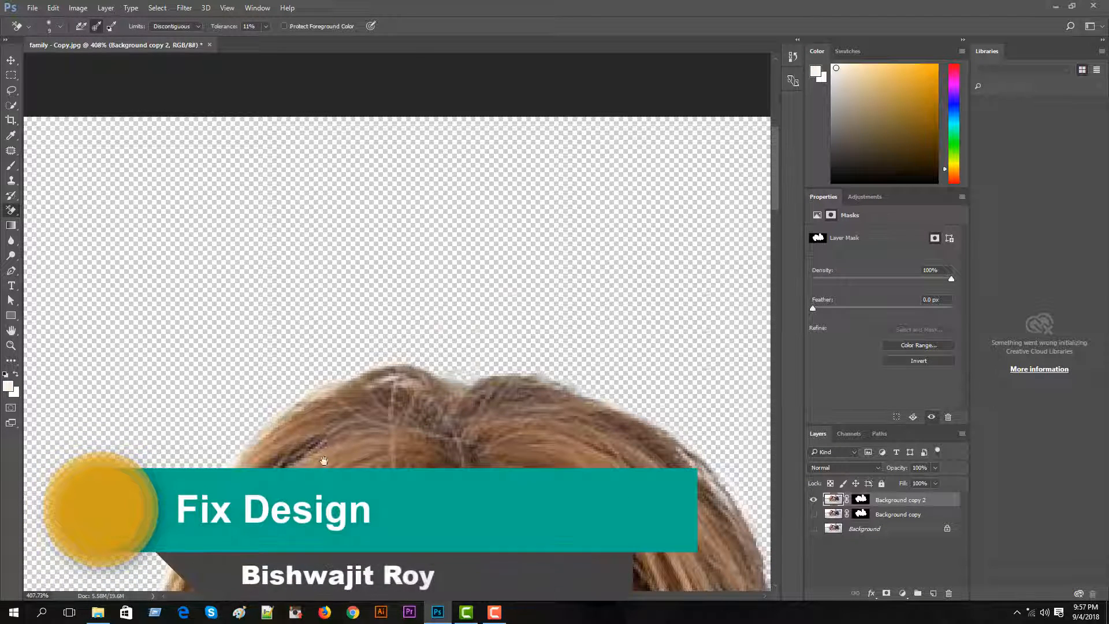
# Sample and erase the light fringe down the outer side of the woman's hair toward her shoulder
pyautogui.moveTo(322, 460); pyautogui.dragTo(421, 315)
pyautogui.keyDown('alt'); pyautogui.click(404, 303); pyautogui.keyUp('alt')
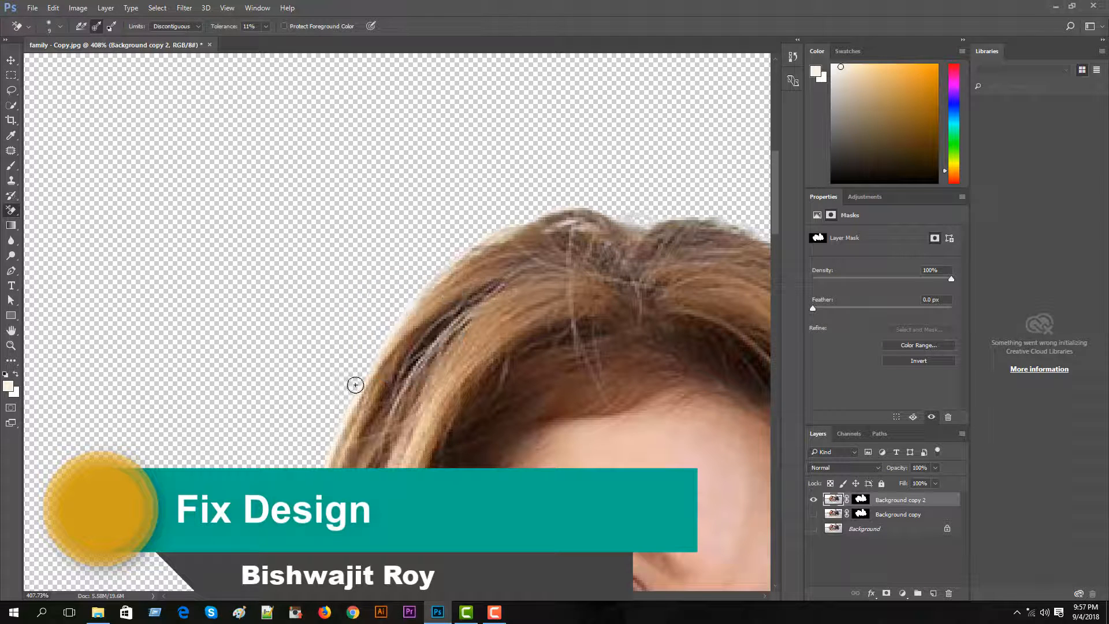
pyautogui.moveTo(371, 426); pyautogui.dragTo(426, 280)
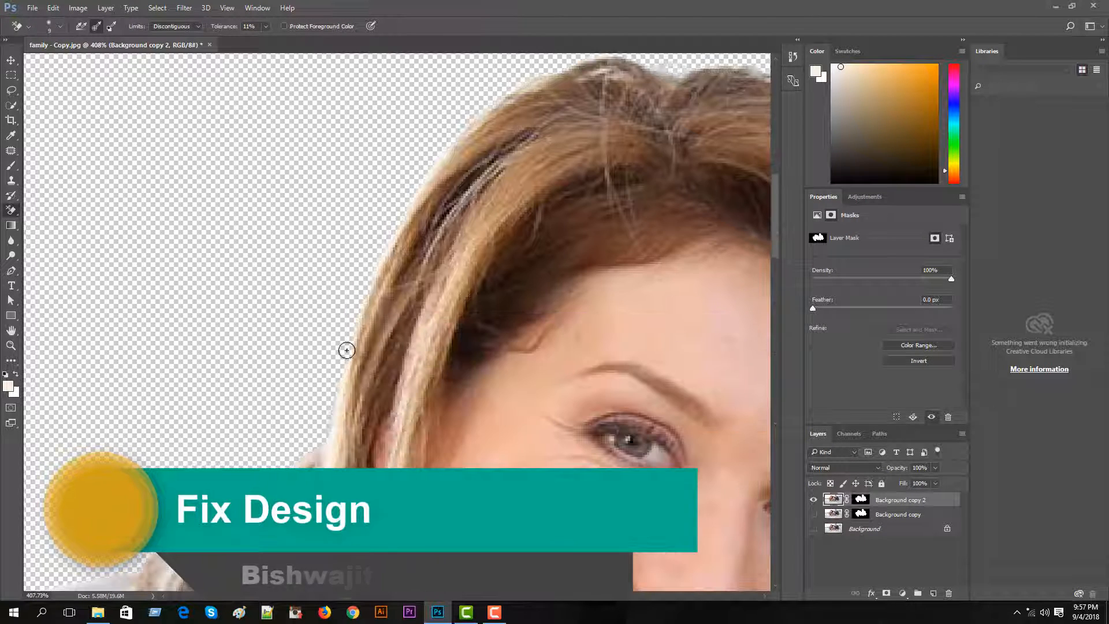
pyautogui.keyDown('alt'); pyautogui.click(331, 440); pyautogui.keyUp('alt')
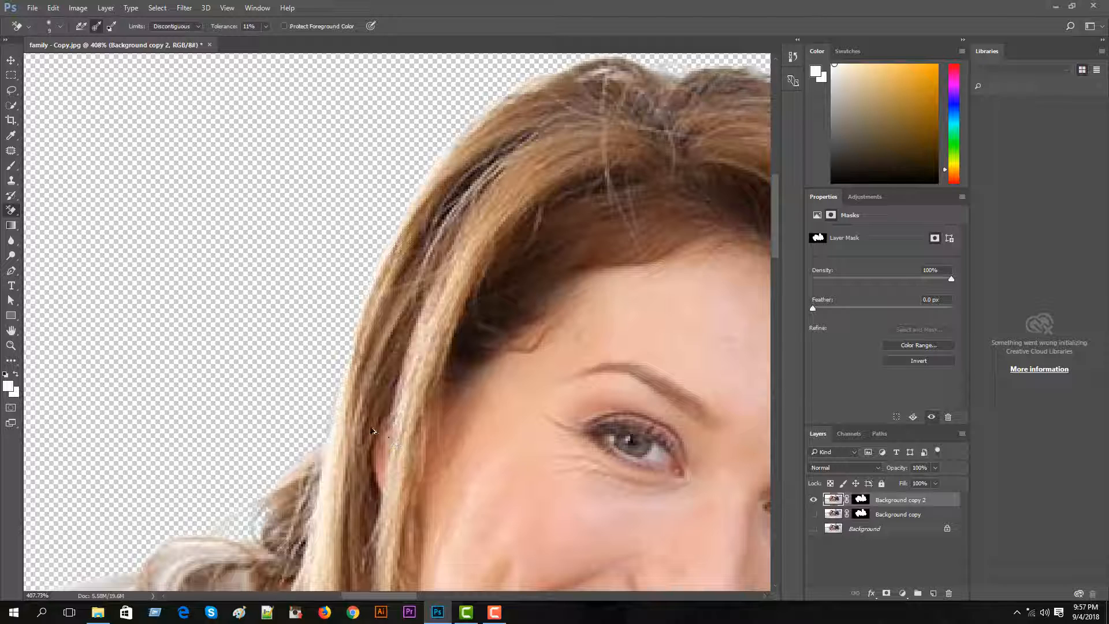
pyautogui.keyDown('alt'); pyautogui.click(331, 432); pyautogui.keyUp('alt')
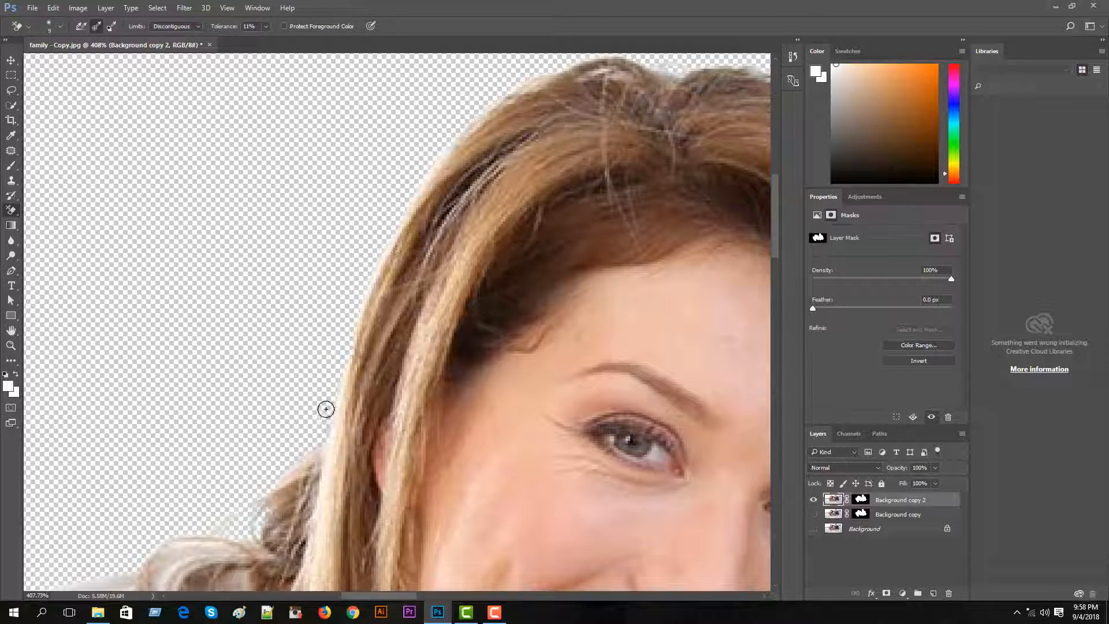
# Sample and erase the light fringe beside the girl's cheek, in the gap next to the woman's hair
pyautogui.scroll(-3, 347, 399)
pyautogui.scroll(-8, 347, 399)
pyautogui.scroll(10, 423, 369)
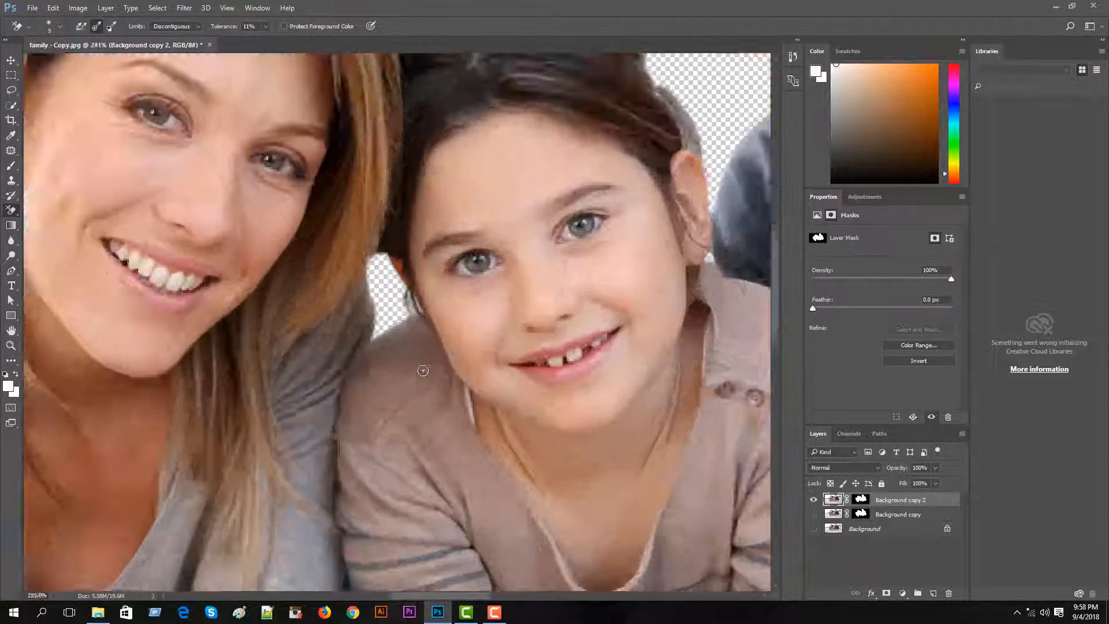
pyautogui.keyDown('alt'); pyautogui.click(410, 288); pyautogui.keyUp('alt')
pyautogui.moveTo(406, 273); pyautogui.dragTo(416, 279)
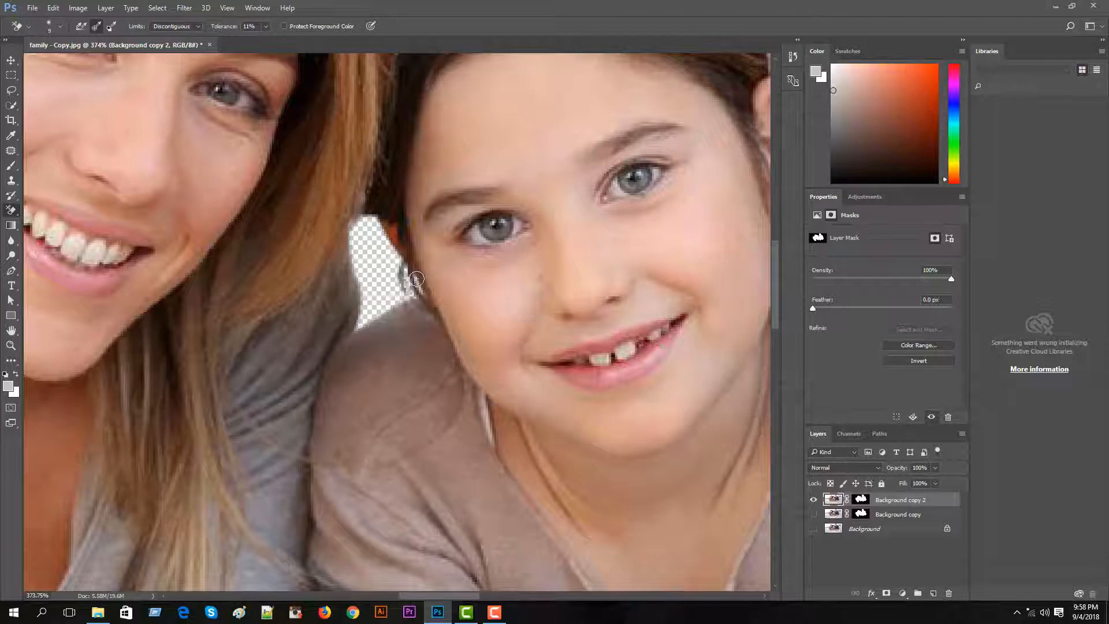
# Sample and erase the background fringe on the hair behind the girl's ear and up toward her crown
pyautogui.scroll(-10, 417, 285)
pyautogui.scroll(10, 257, 424)
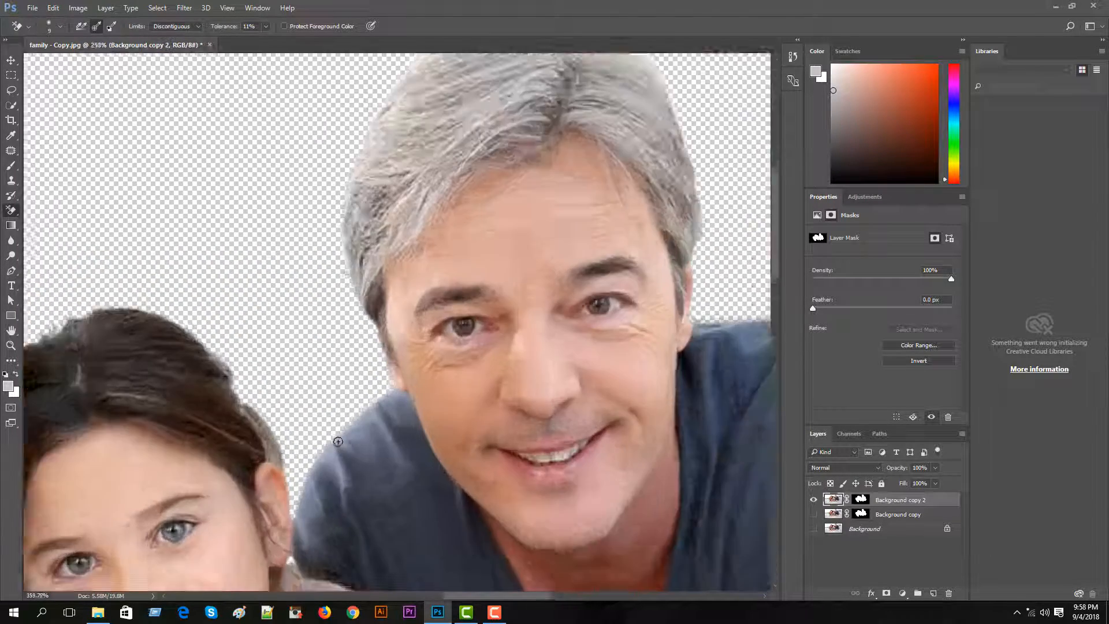
pyautogui.keyDown('alt'); pyautogui.click(247, 420); pyautogui.keyUp('alt')
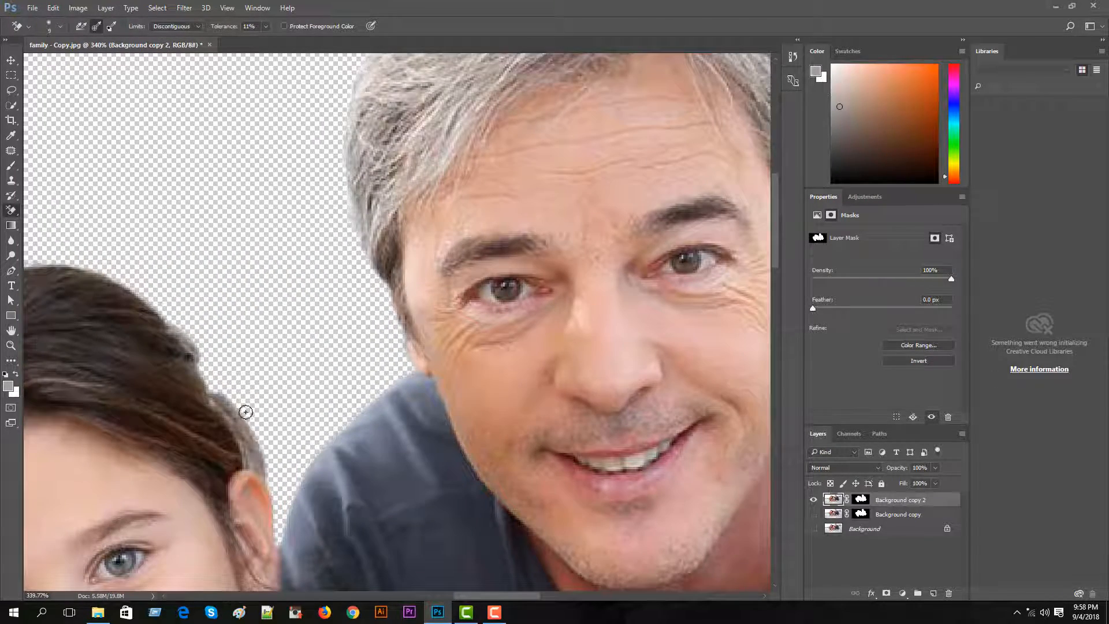
pyautogui.moveTo(250, 464); pyautogui.dragTo(281, 475)
pyautogui.moveTo(203, 365)
pyautogui.mouseDown()
pyautogui.moveTo(189, 332)
pyautogui.moveTo(135, 287)
pyautogui.mouseUp()
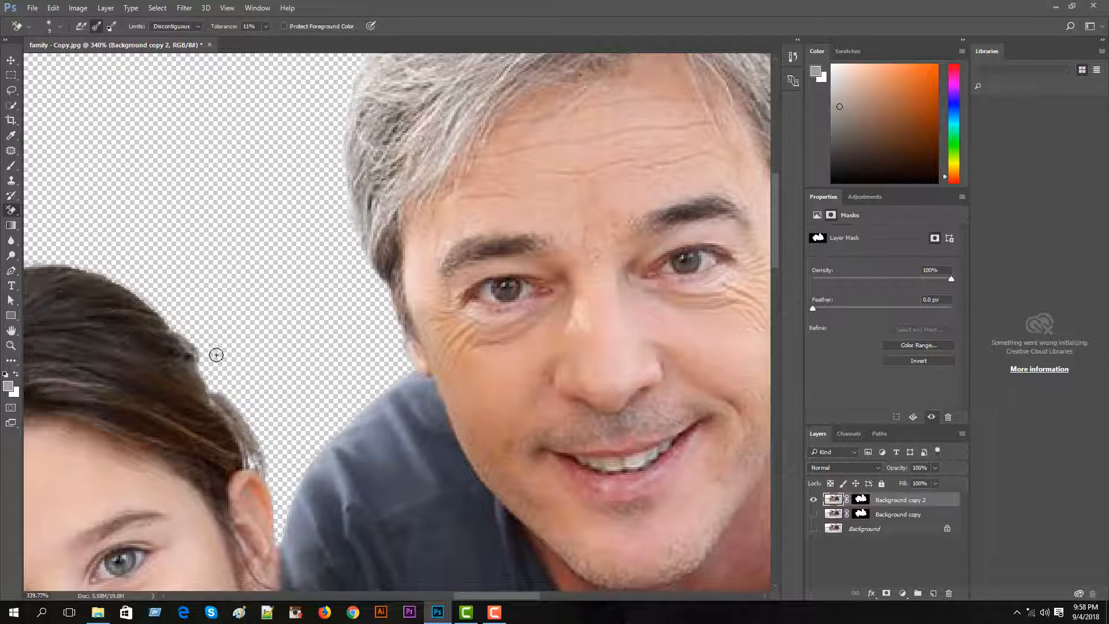
# Sample and erase the pale fringe along the outer side of the man's gray hair, beside his temple
pyautogui.scroll(-5, 301, 471)
pyautogui.scroll(6, 300, 471)
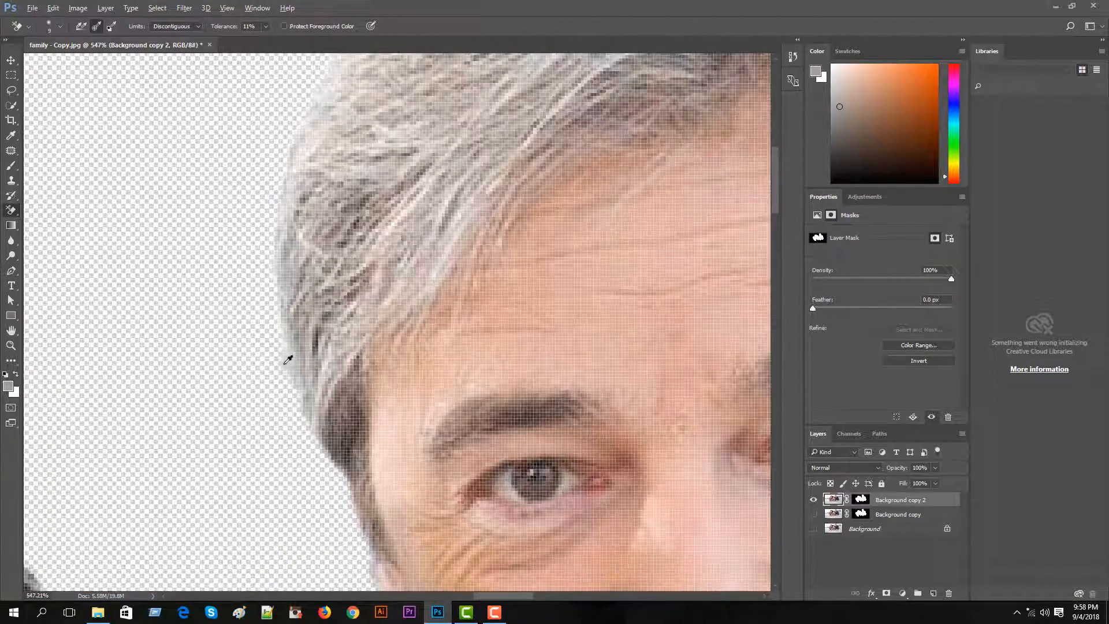
pyautogui.keyDown('alt'); pyautogui.click(288, 359); pyautogui.keyUp('alt')
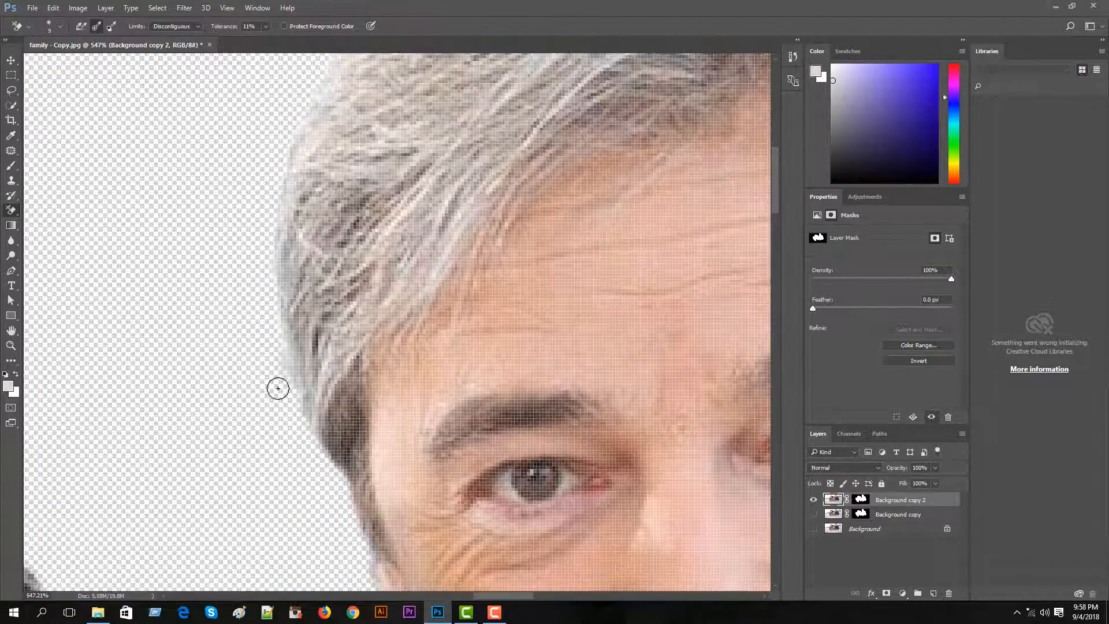
pyautogui.scroll(5, 297, 231)
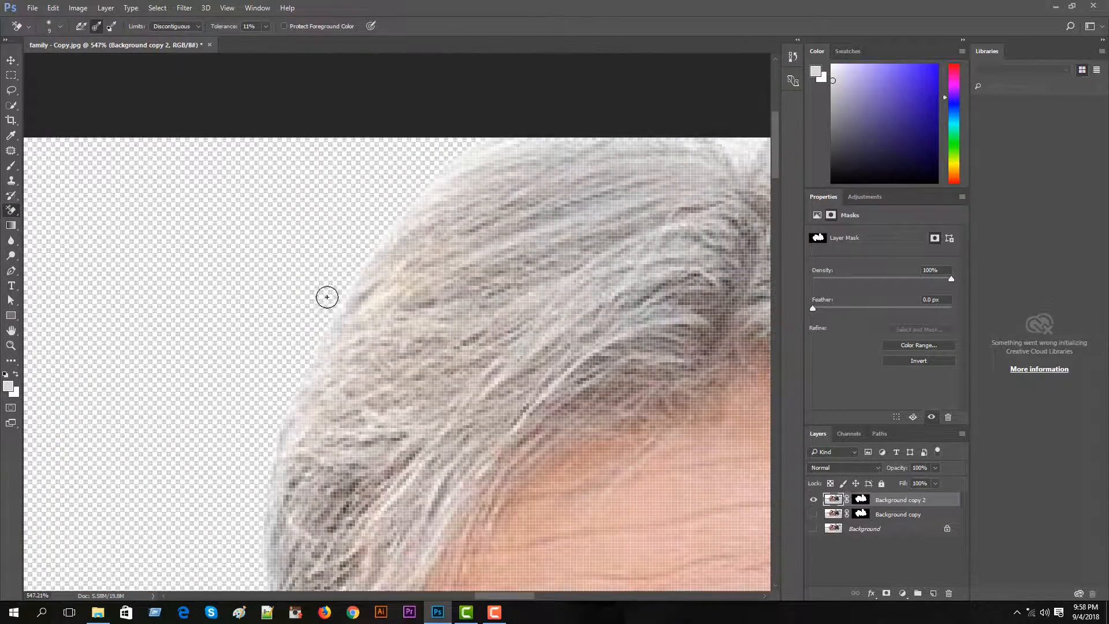
pyautogui.scroll(-8, 324, 297)
pyautogui.scroll(4, 527, 495)
pyautogui.scroll(-6, 527, 495)
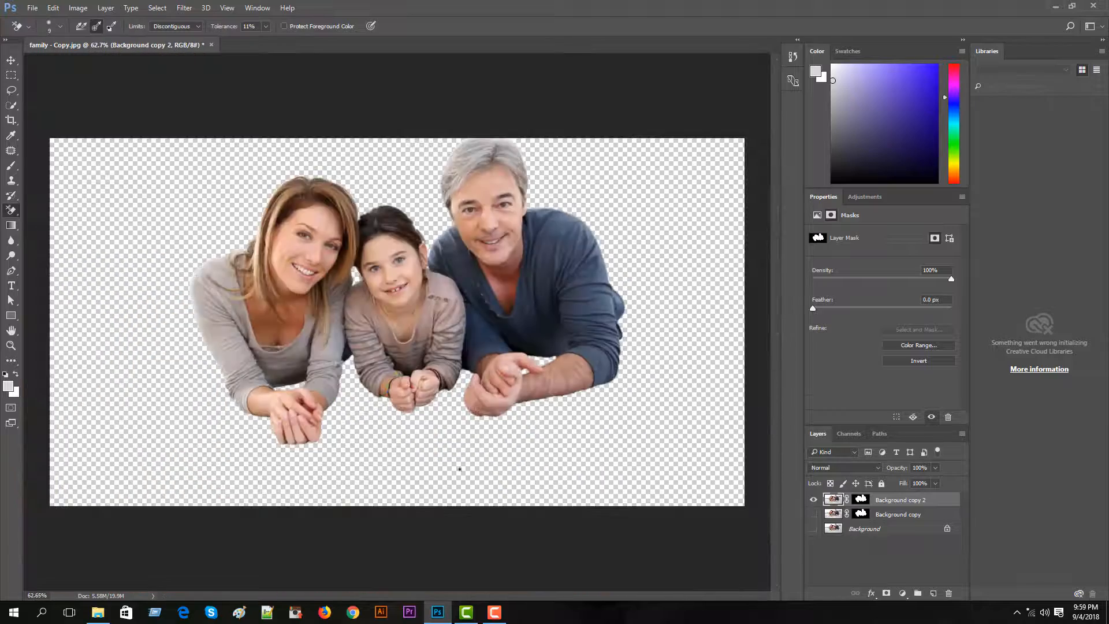
# Add a new layer, place the family-bg image as a linked object, and position it beneath the Background copy 2 cutout
pyautogui.click(933, 593)
pyautogui.click(32, 7)
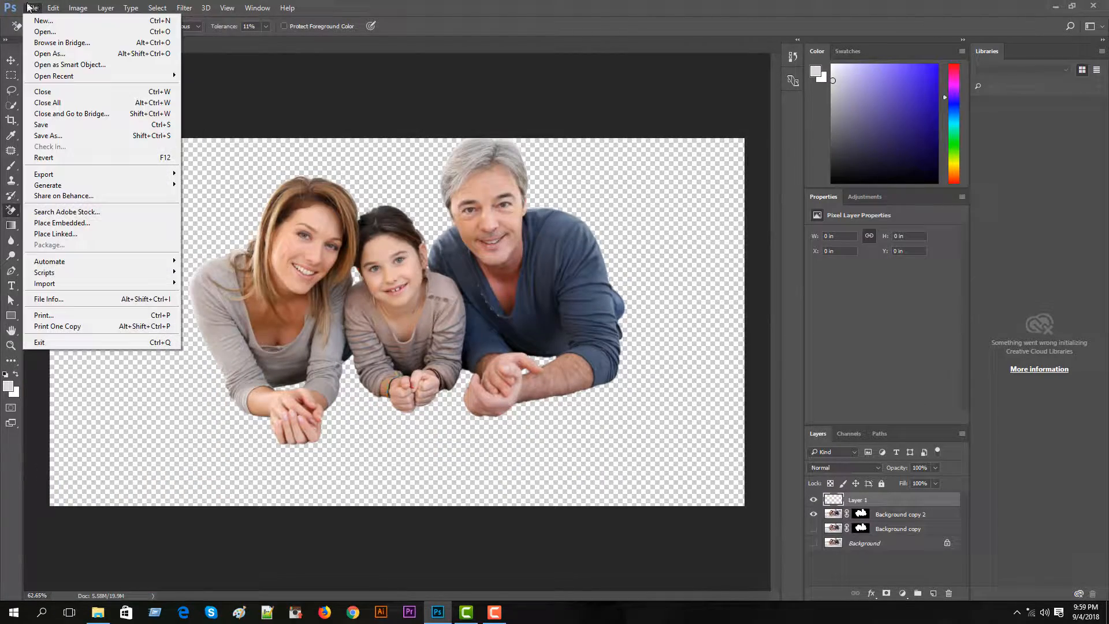
pyautogui.click(57, 235)
pyautogui.click(233, 208)
pyautogui.click(491, 404)
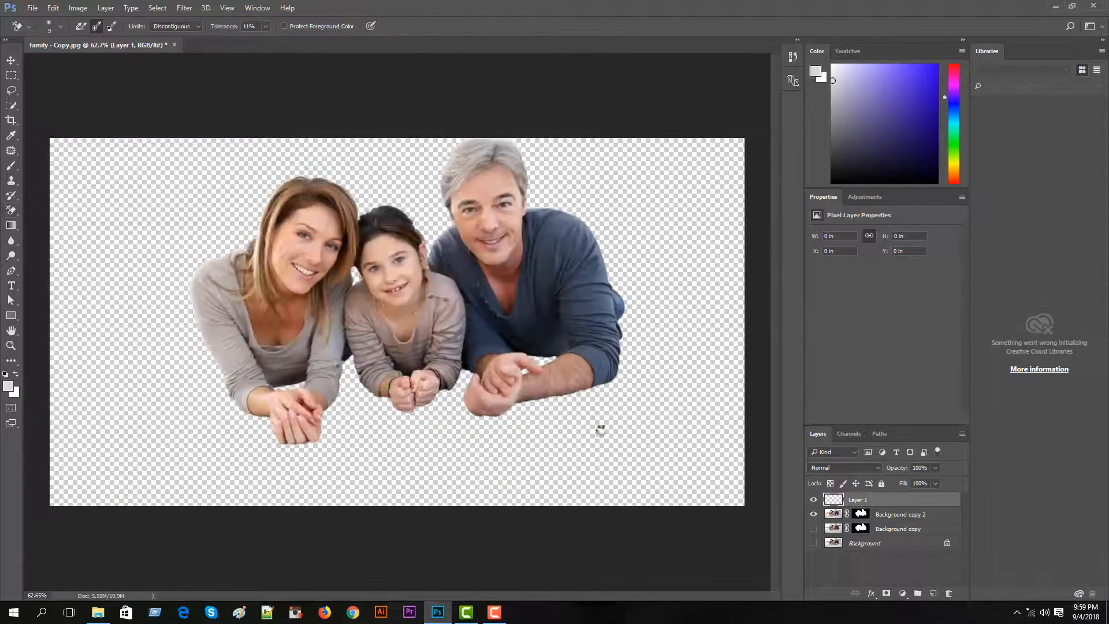
pyautogui.click(396, 26)
pyautogui.moveTo(861, 500); pyautogui.dragTo(881, 524)
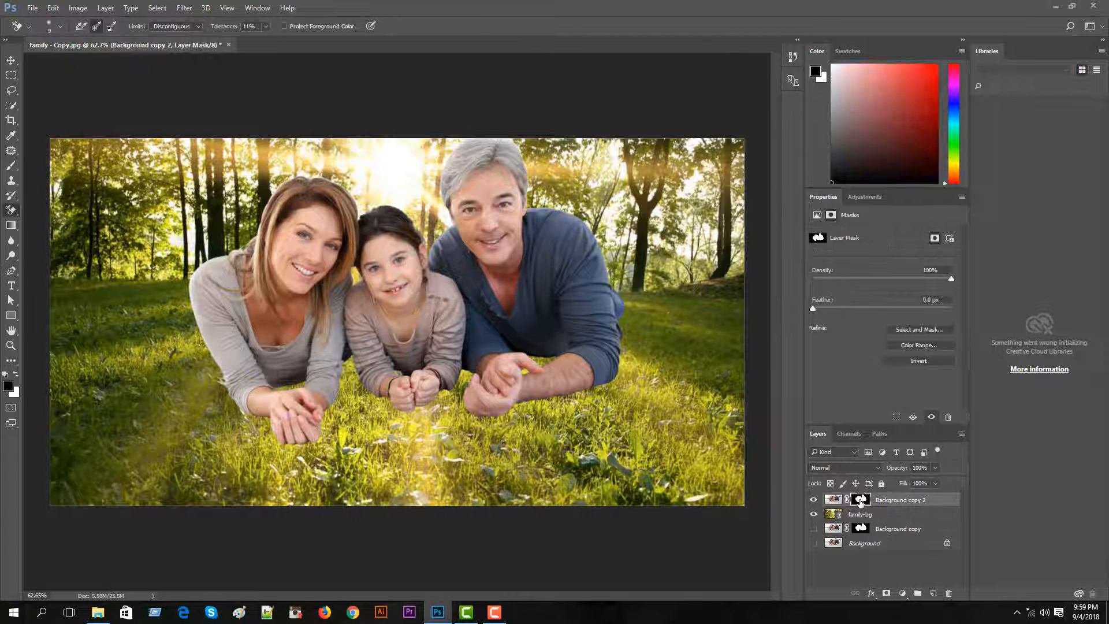
# Duplicate the family-bg layer
pyautogui.scroll(8, 370, 385)
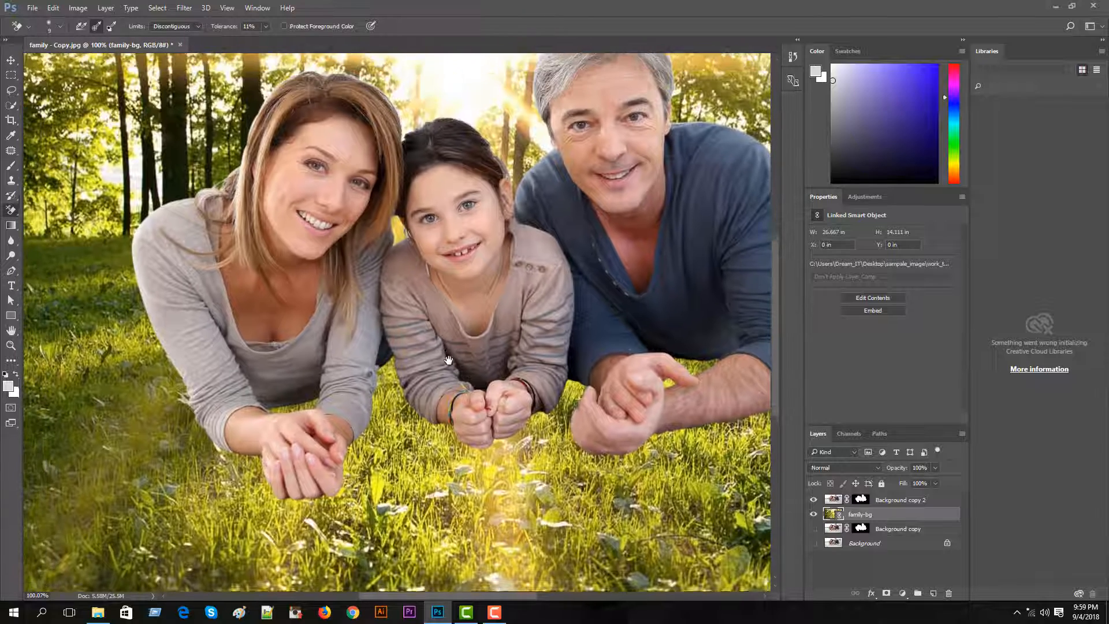
pyautogui.moveTo(448, 360); pyautogui.dragTo(398, 406)
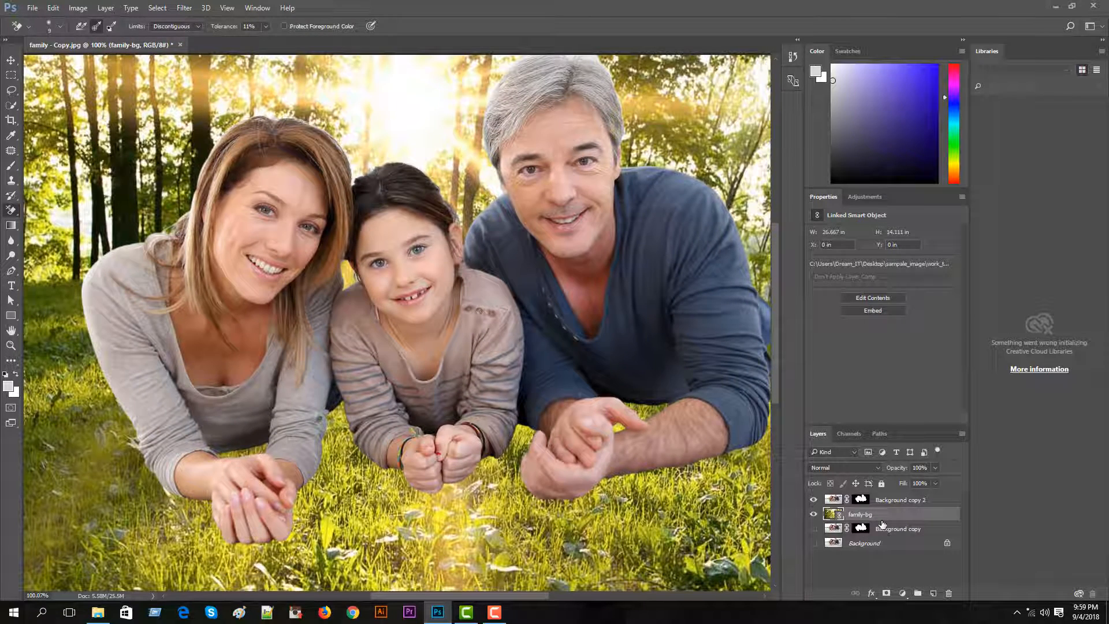
pyautogui.hotkey('ctrl', 'j')
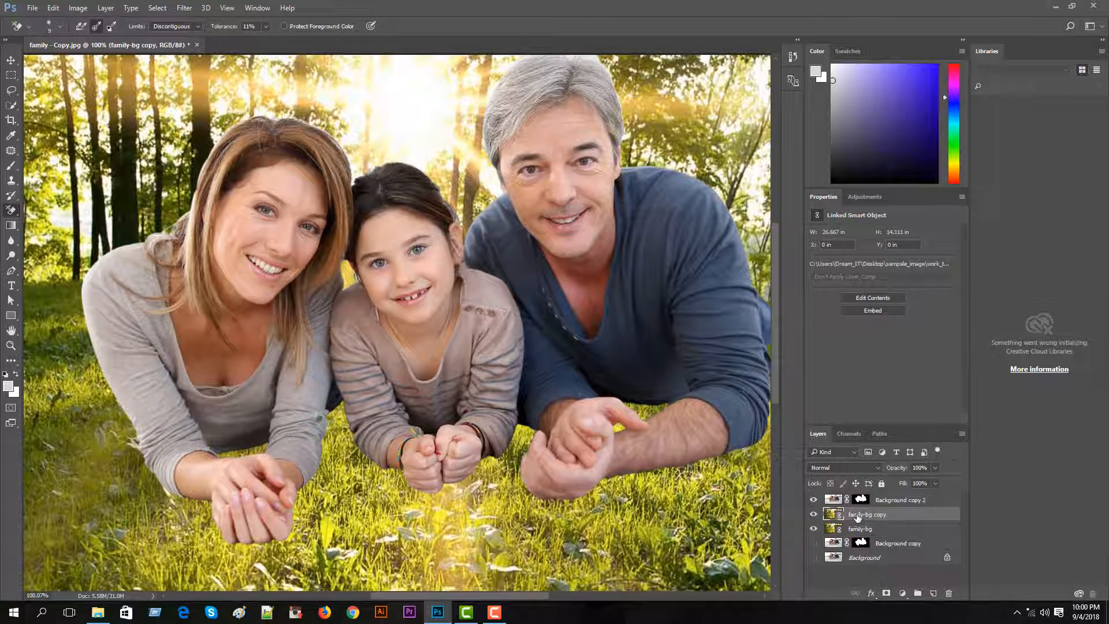
# Switch to the regular Eraser and choose the 134 px grass-shaped brush tip
pyautogui.scroll(2, 294, 489)
pyautogui.click(11, 167)
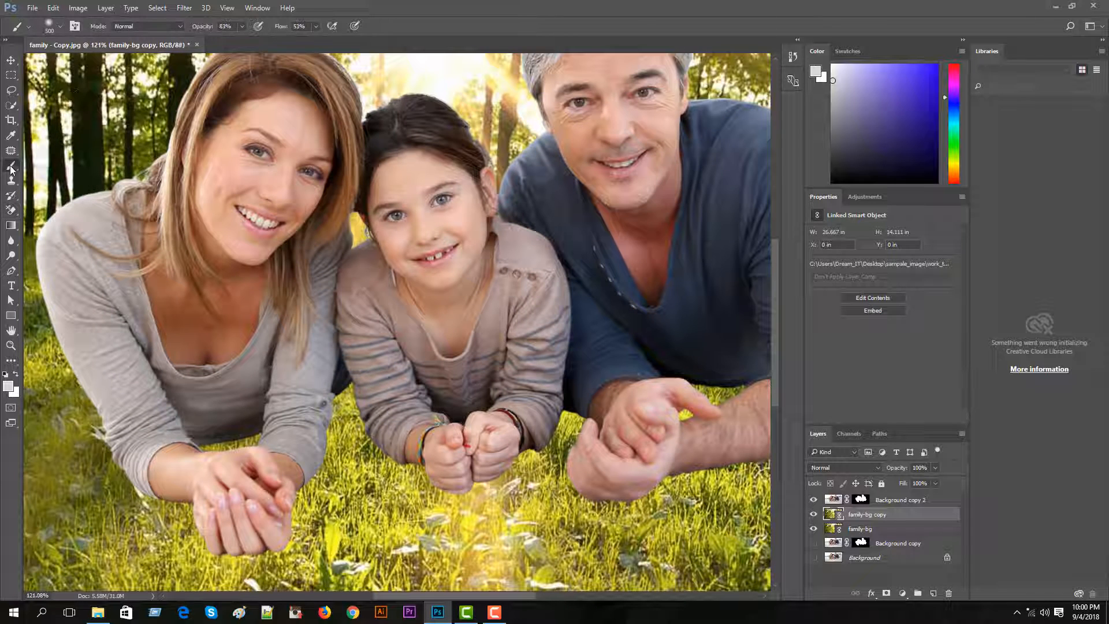
pyautogui.click(12, 211)
pyautogui.click(44, 210)
pyautogui.click(61, 26)
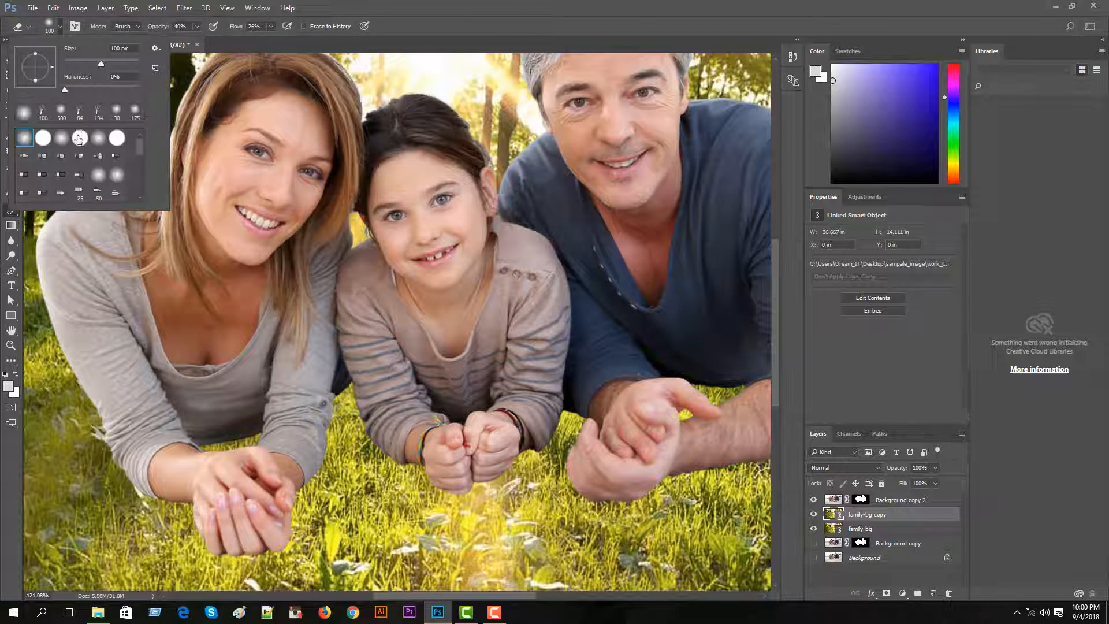
pyautogui.scroll(-5, 81, 159)
pyautogui.scroll(-1, 81, 159)
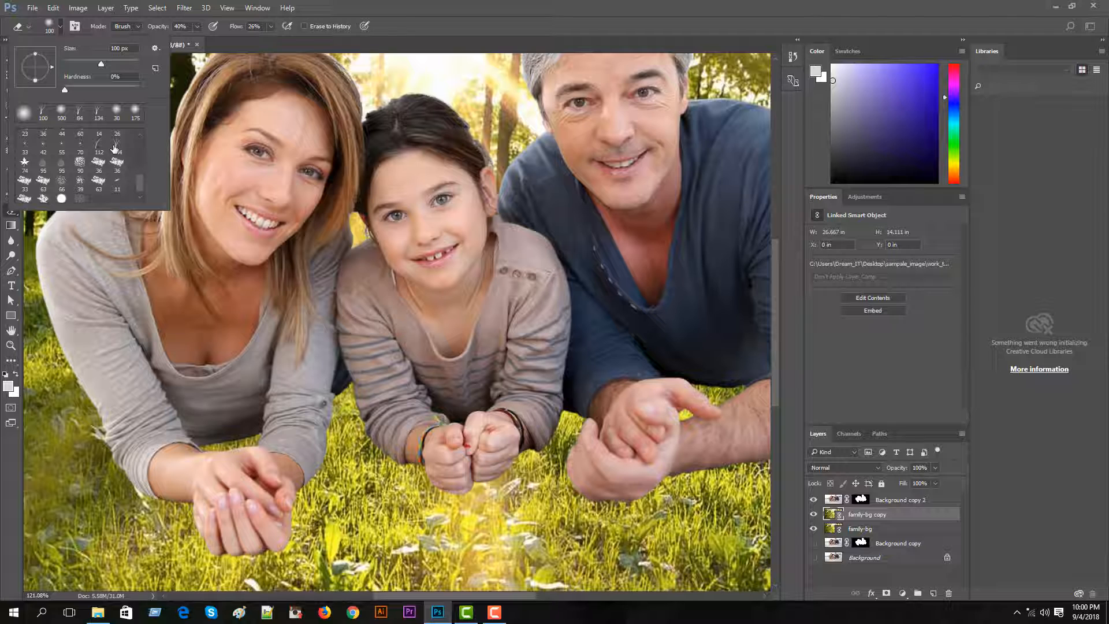
pyautogui.click(116, 148)
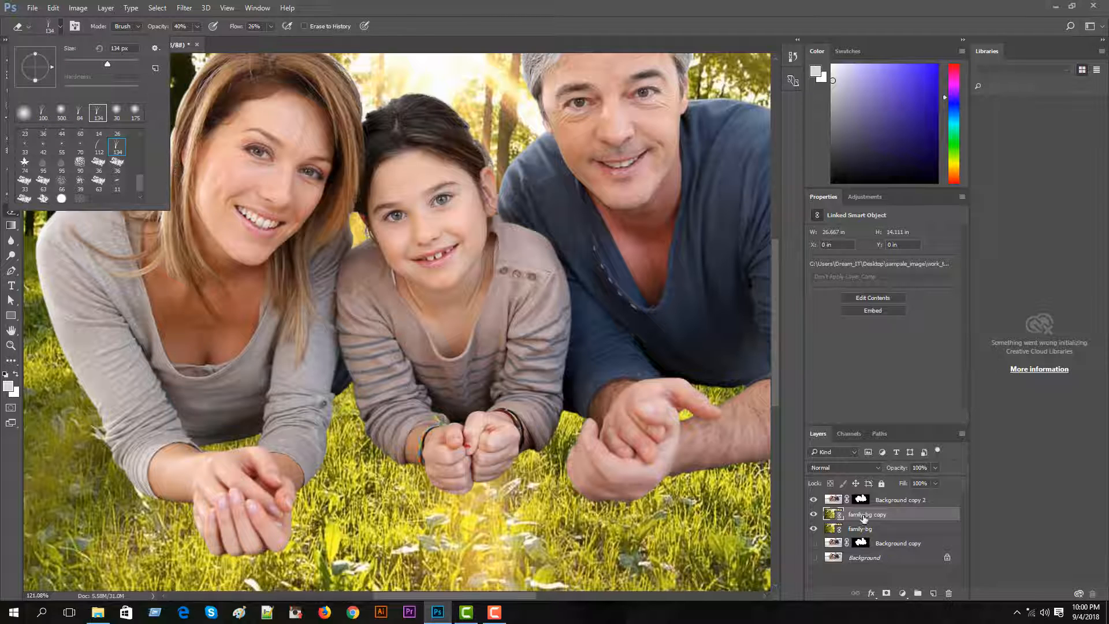
# Rasterize the family-bg copy layer for erasing
pyautogui.click(426, 466)
pyautogui.press('Return')
pyautogui.moveTo(723, 447); pyautogui.dragTo(307, 360)
pyautogui.scroll(2, 306, 361)
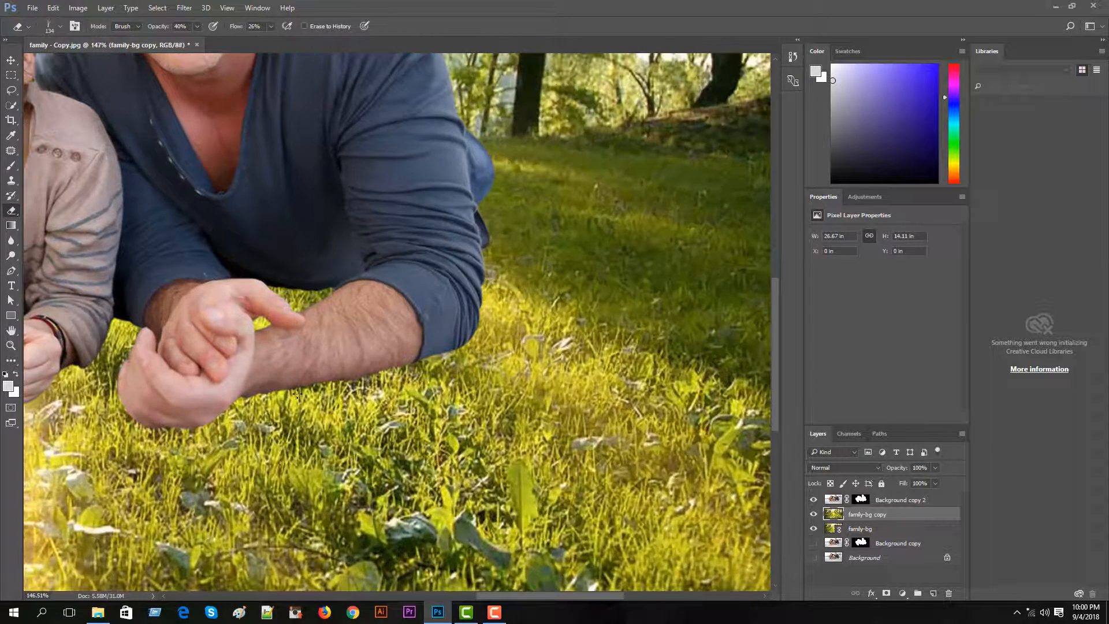
# Reduce the grass eraser's size, set its flow to 100% and opacity to 58%, and hide the original family-bg layer
pyautogui.click(61, 28)
pyautogui.click(96, 60)
pyautogui.click(308, 380)
pyautogui.click(271, 26)
pyautogui.click(196, 27)
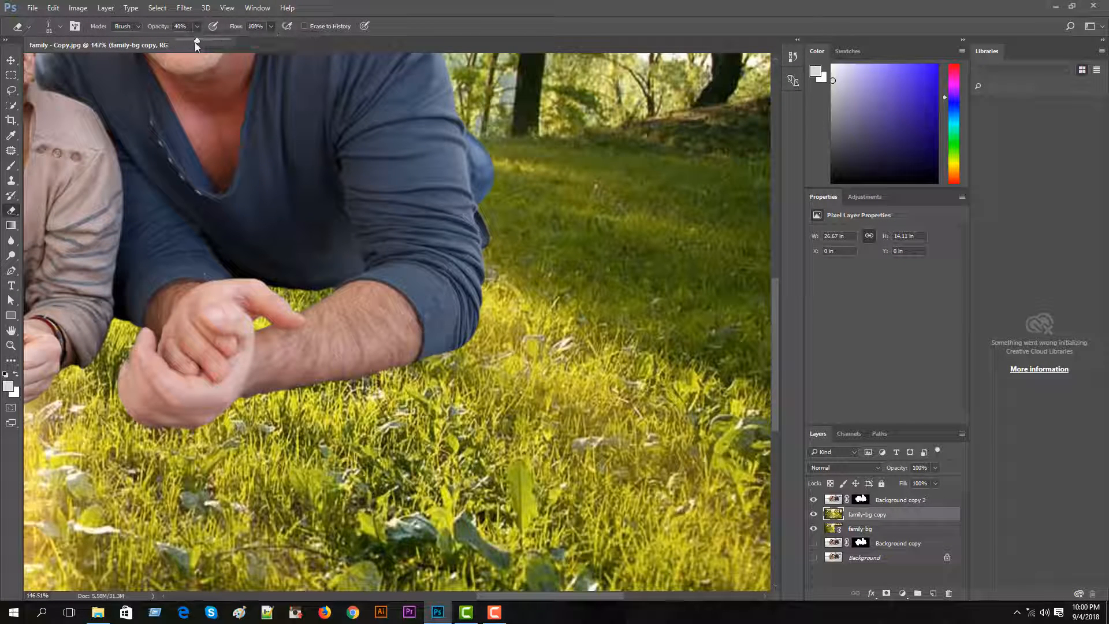
pyautogui.moveTo(207, 44); pyautogui.dragTo(210, 43)
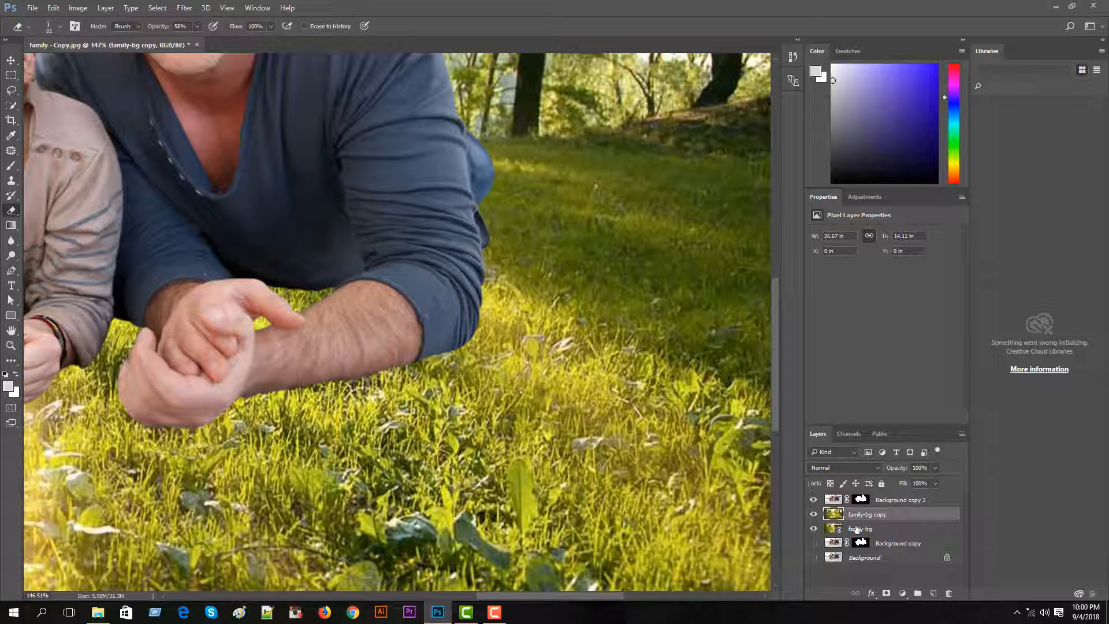
pyautogui.click(814, 528)
# Try erasing grass strokes from the family-bg copy beneath the man's forearm, and undo back to before the layer was rasterized
pyautogui.moveTo(272, 416); pyautogui.dragTo(364, 399)
pyautogui.hotkey('ctrl', 'alt', 'z')
pyautogui.hotkey('ctrl', 'alt', 'z')
pyautogui.hotkey('ctrl', 'alt', 'z')
pyautogui.hotkey('ctrl', 'alt', 'z')
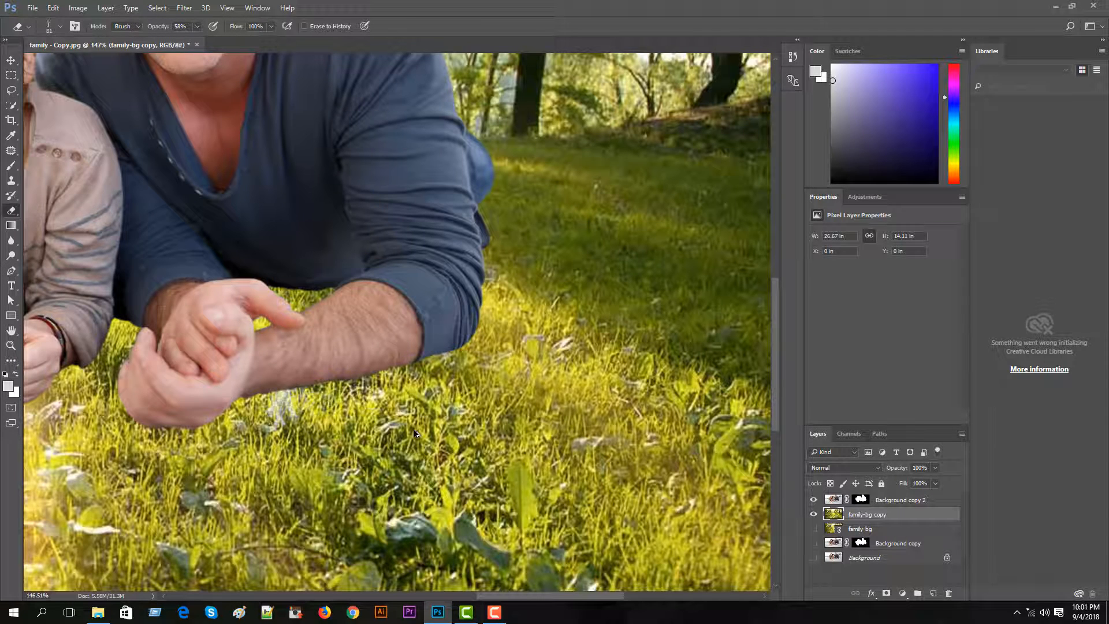
pyautogui.hotkey('ctrl', 'alt', 'z')
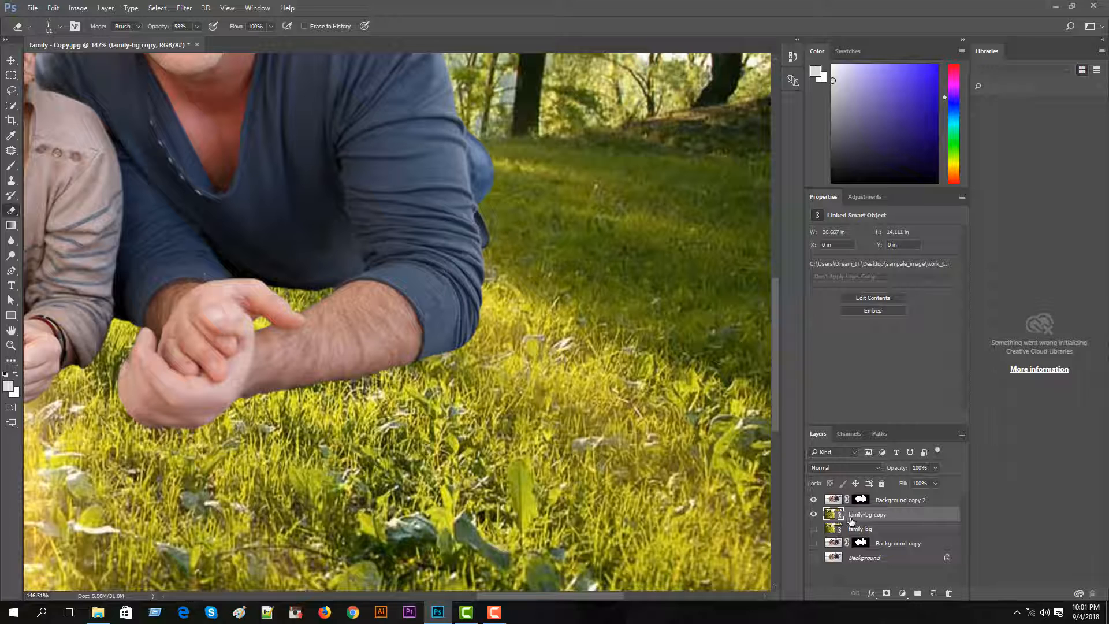
# On the Background copy 2 image, erase the lower edges of the man's forearm, hands and sleeves with the grass brush
pyautogui.click(834, 501)
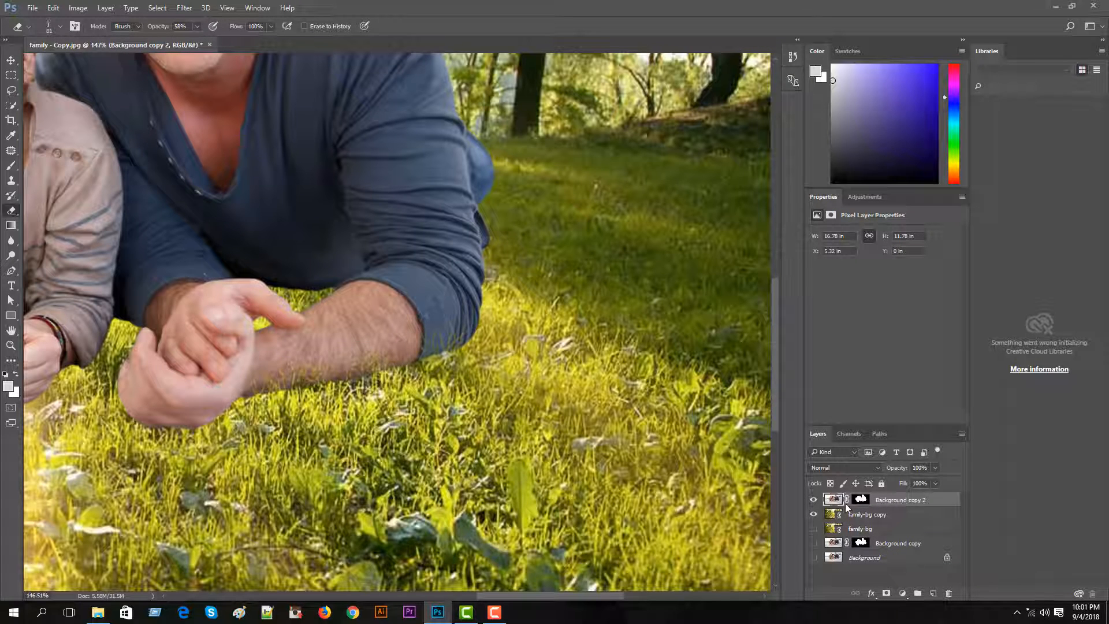
pyautogui.moveTo(221, 407)
pyautogui.mouseDown()
pyautogui.moveTo(173, 433)
pyautogui.moveTo(165, 416)
pyautogui.moveTo(136, 411)
pyautogui.moveTo(119, 399)
pyautogui.moveTo(120, 369)
pyautogui.moveTo(193, 468)
pyautogui.moveTo(101, 445)
pyautogui.moveTo(113, 413)
pyautogui.moveTo(154, 436)
pyautogui.mouseUp()
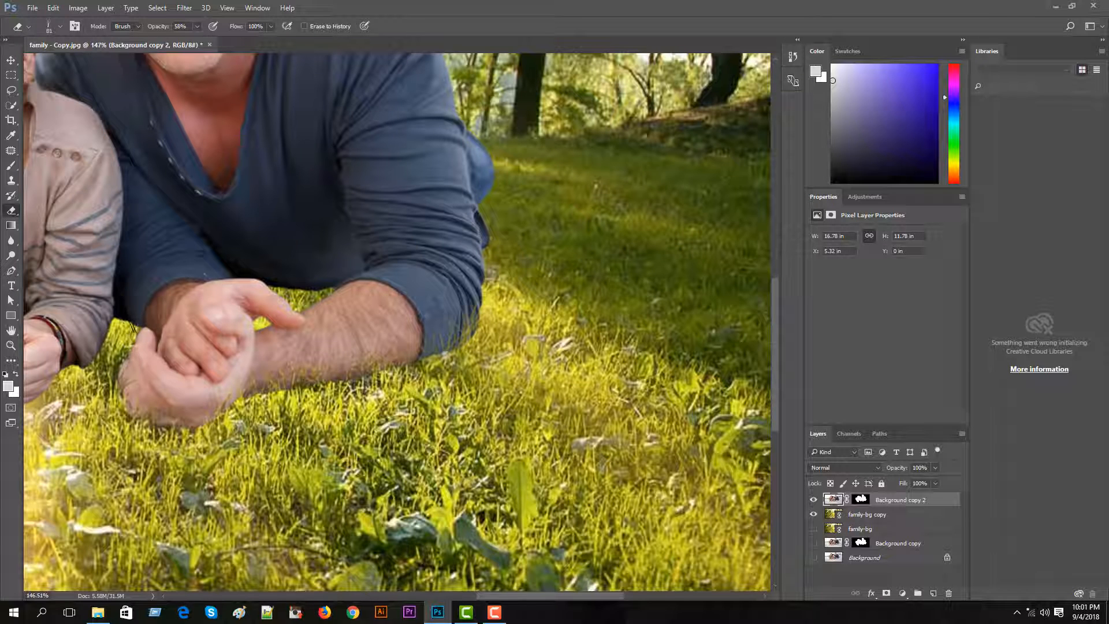
pyautogui.moveTo(133, 327)
pyautogui.mouseDown()
pyautogui.moveTo(138, 352)
pyautogui.moveTo(119, 331)
pyautogui.moveTo(130, 329)
pyautogui.moveTo(103, 354)
pyautogui.mouseUp()
# Erase grass-shaped strokes along the lower edges of the girl's and woman's hands and sleeves to blend them into the grass
pyautogui.moveTo(41, 407); pyautogui.dragTo(400, 457)
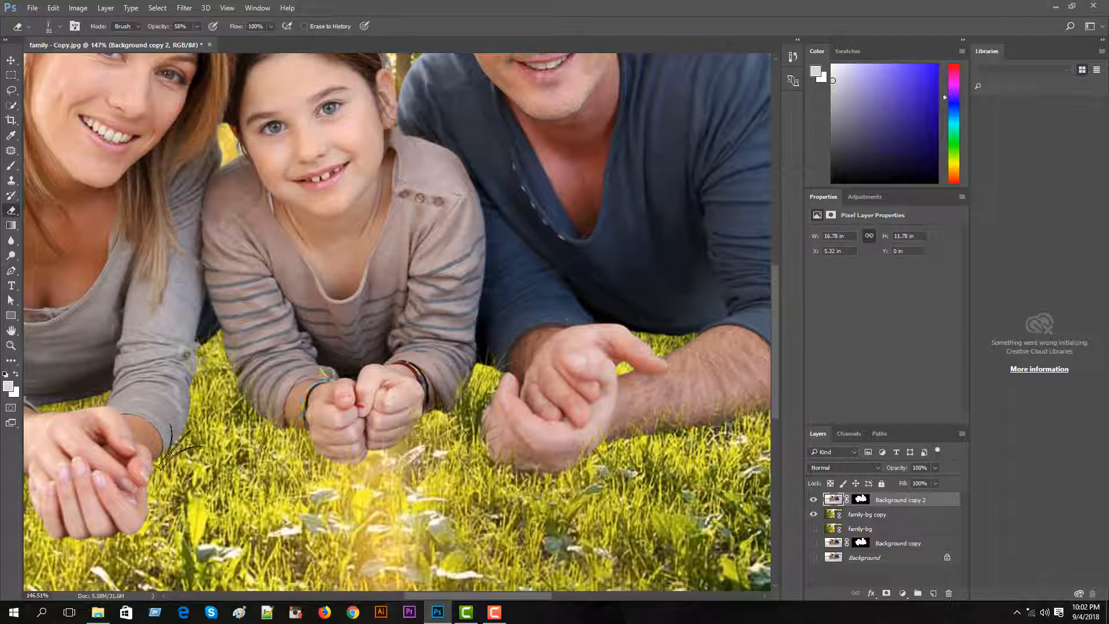
pyautogui.hscroll(-5, 185, 439)
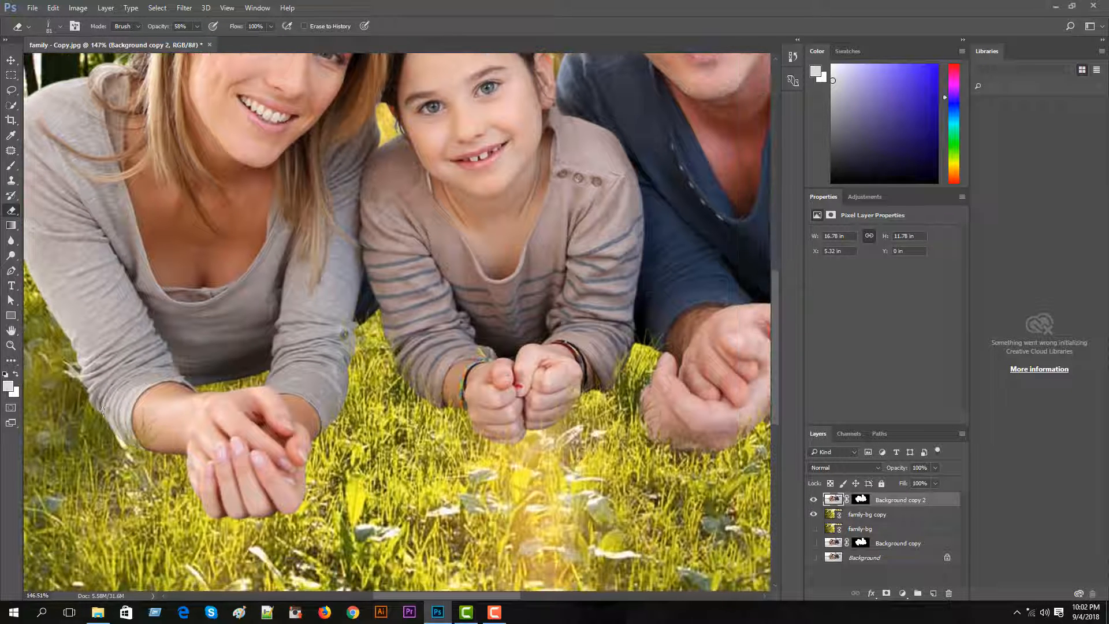
pyautogui.scroll(-2, 70, 370)
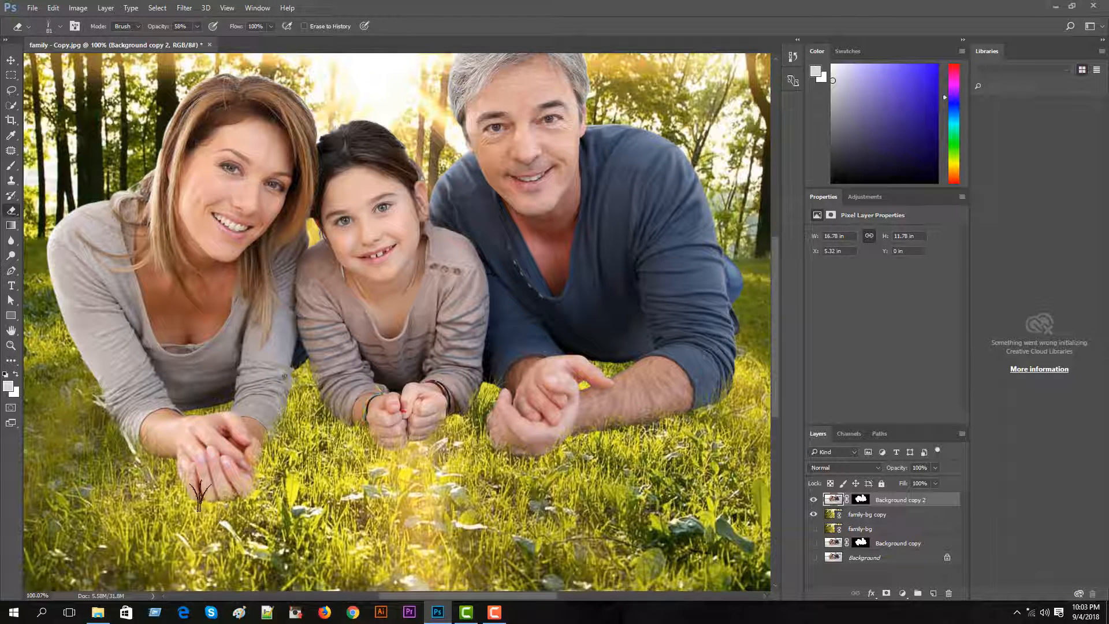
pyautogui.scroll(-2, 271, 503)
pyautogui.scroll(2, 333, 436)
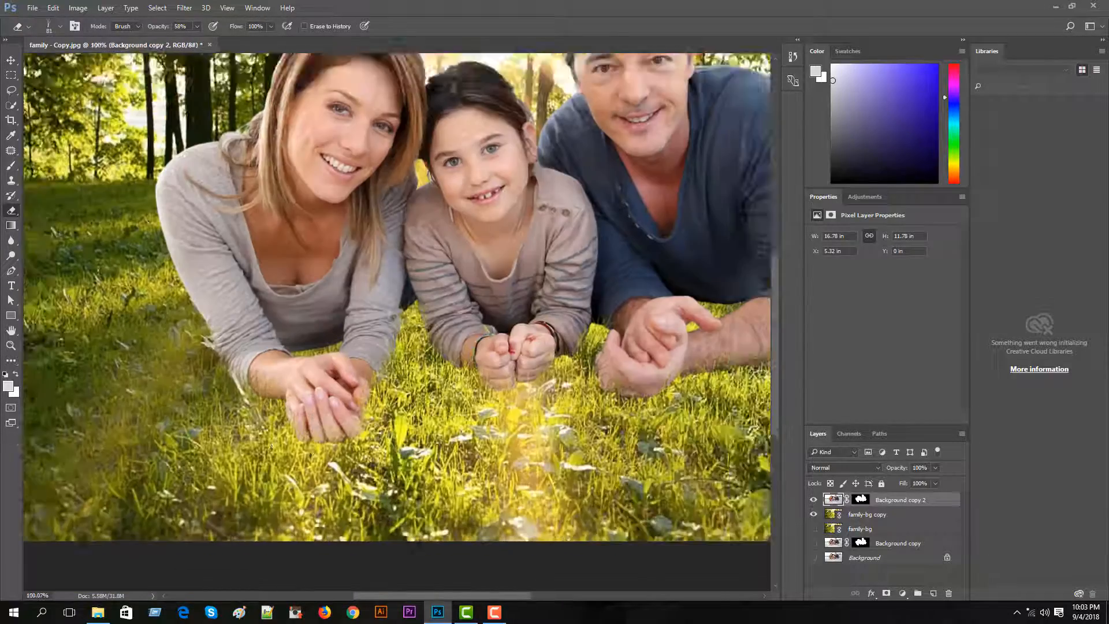
pyautogui.scroll(-3, 333, 436)
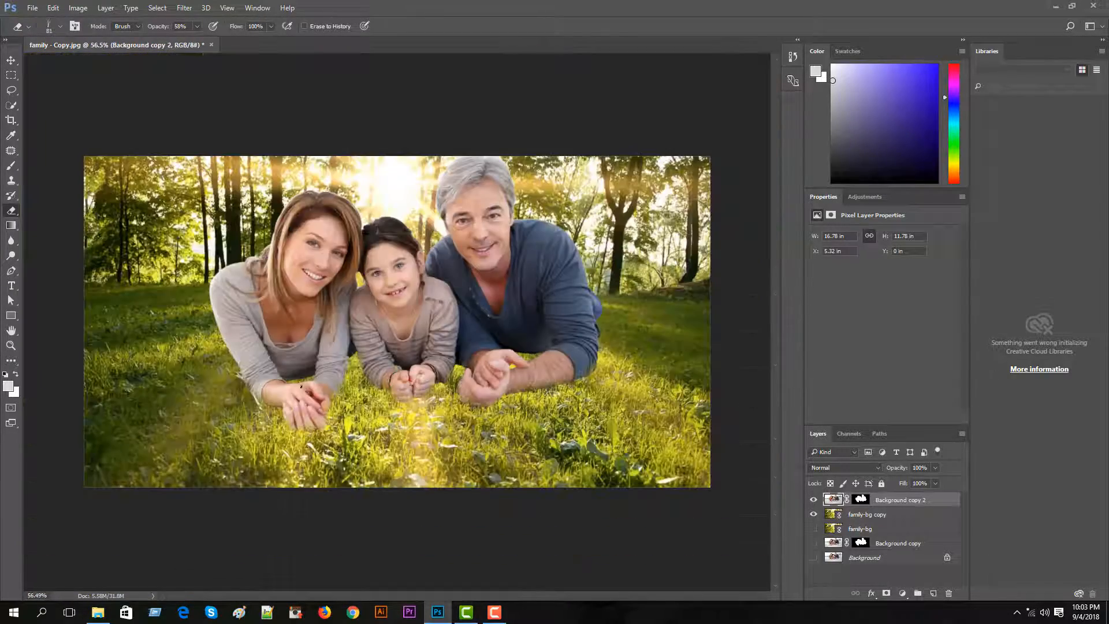
pyautogui.scroll(2, 347, 358)
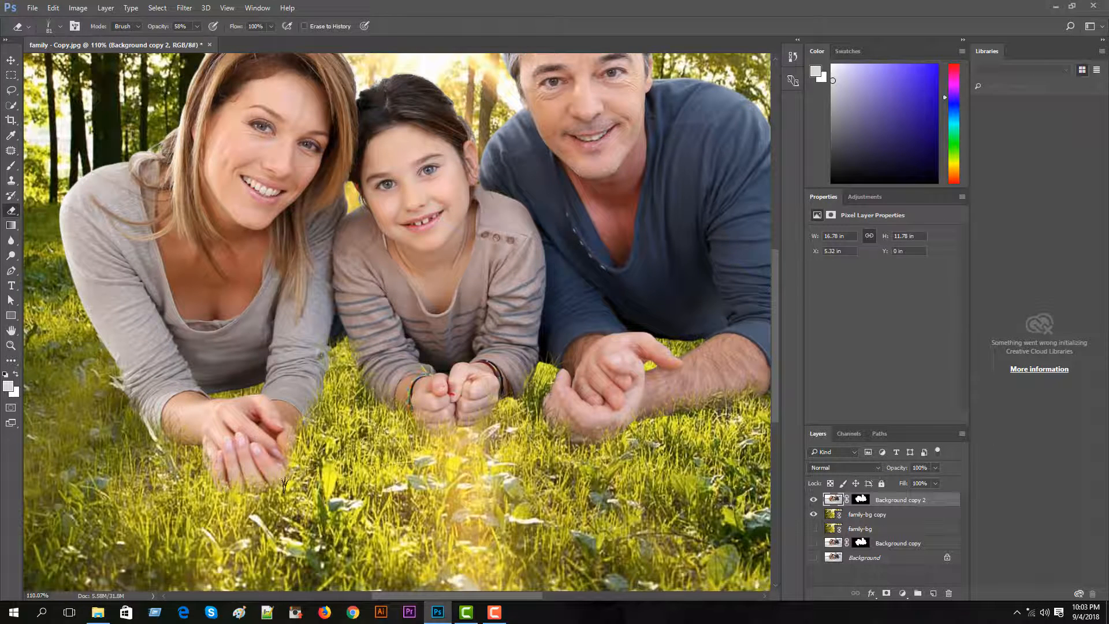
pyautogui.scroll(-2, 407, 262)
# Add an Iris Blur with a 10 px blur to the family-bg copy layer
pyautogui.click(857, 516)
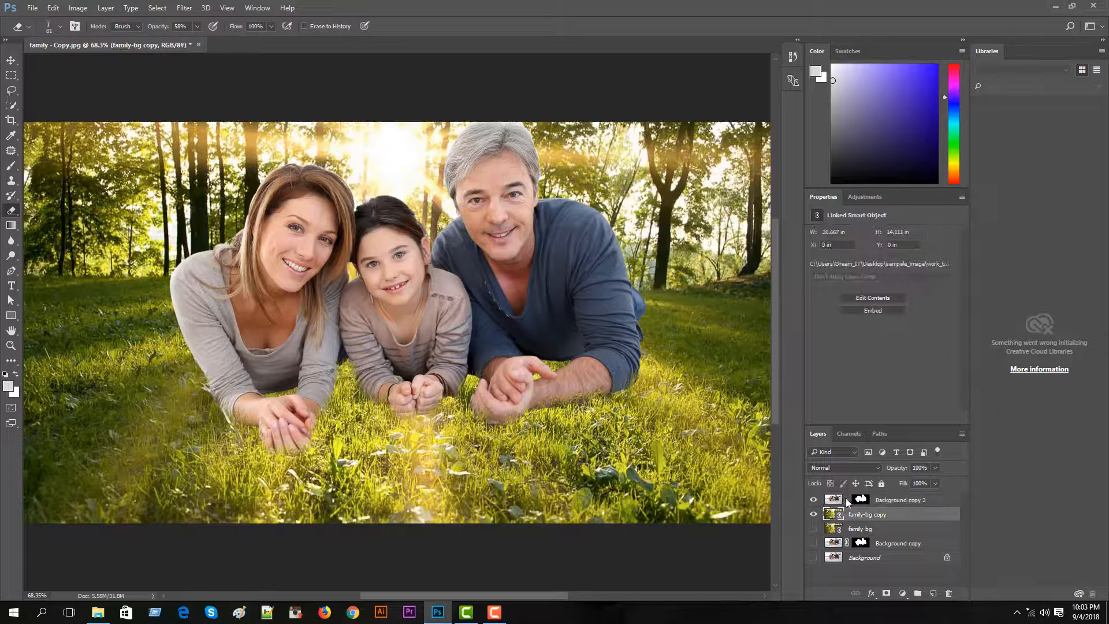
pyautogui.scroll(-1, 404, 347)
pyautogui.scroll(2, 302, 398)
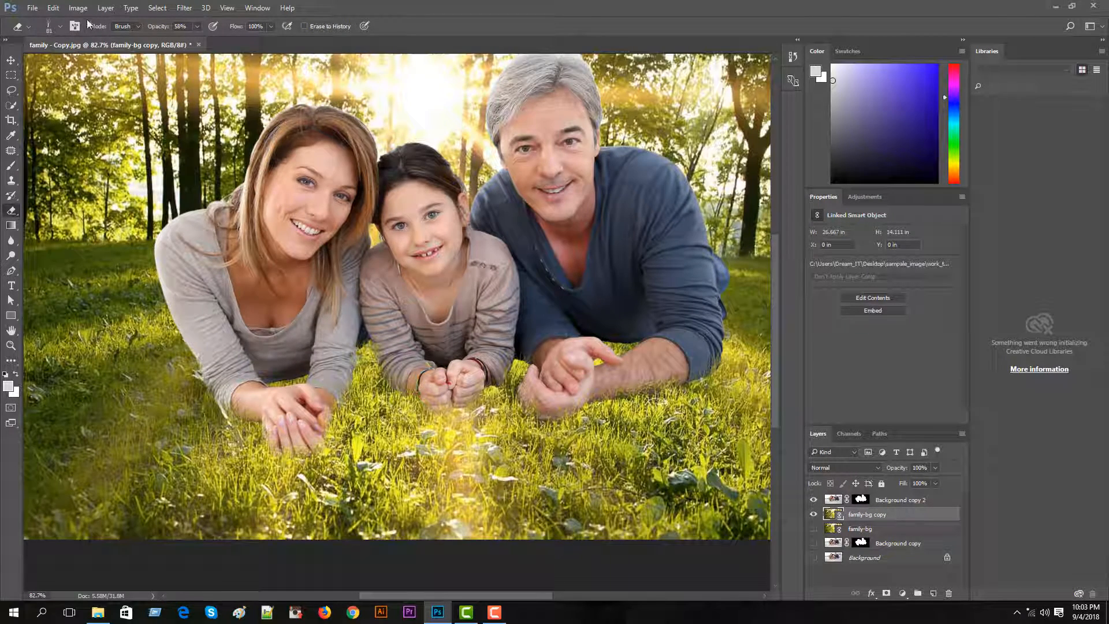
pyautogui.click(185, 8)
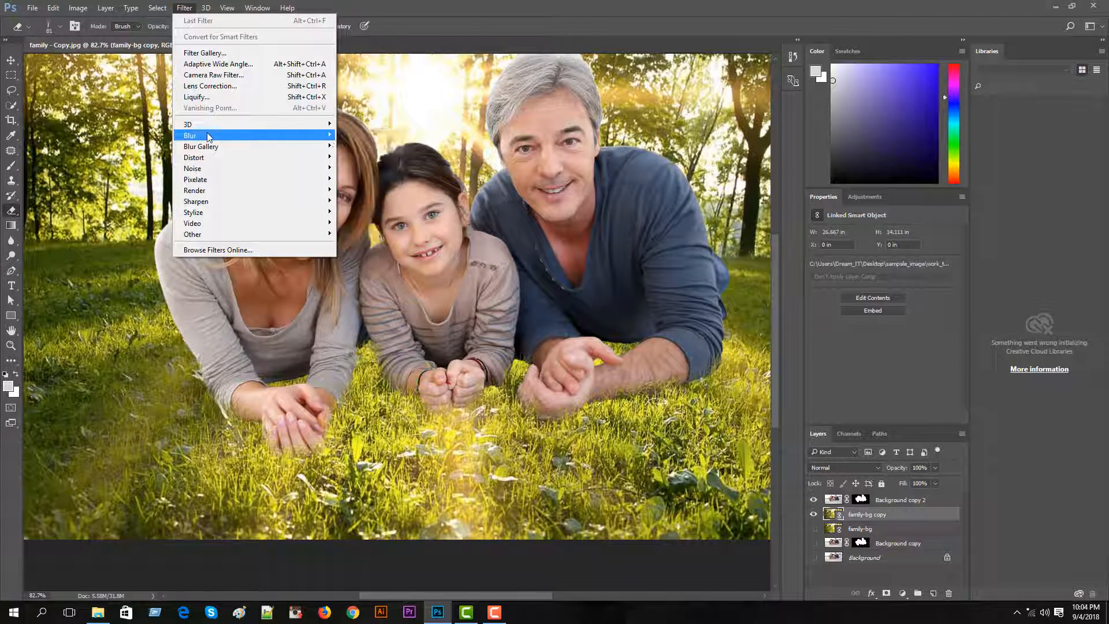
pyautogui.moveTo(323, 135)
pyautogui.click(361, 158)
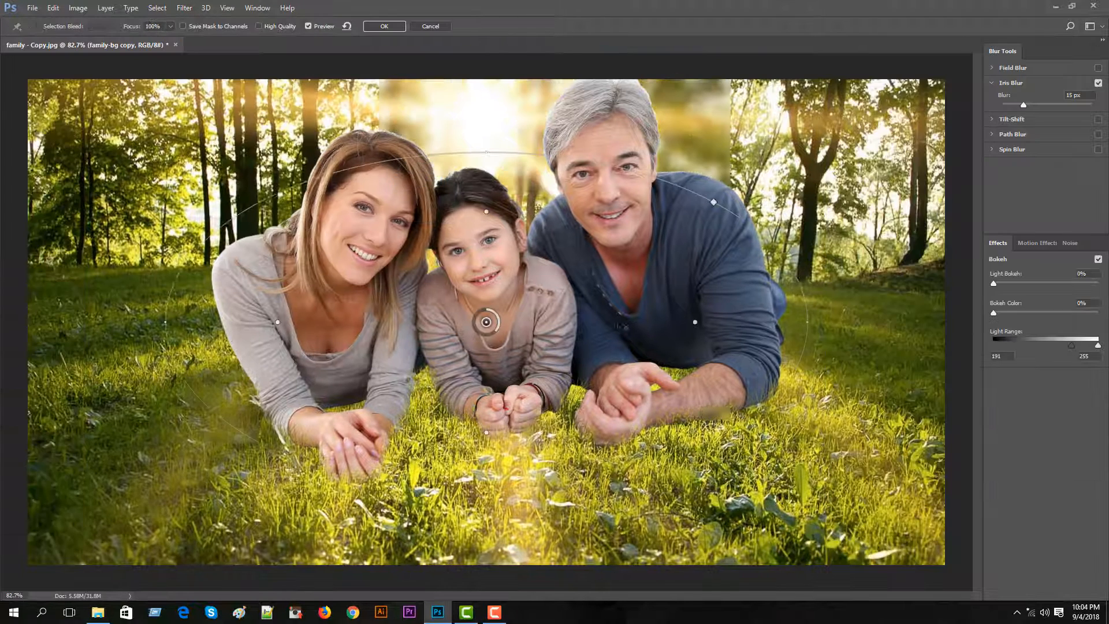
pyautogui.moveTo(1025, 106); pyautogui.dragTo(1019, 107)
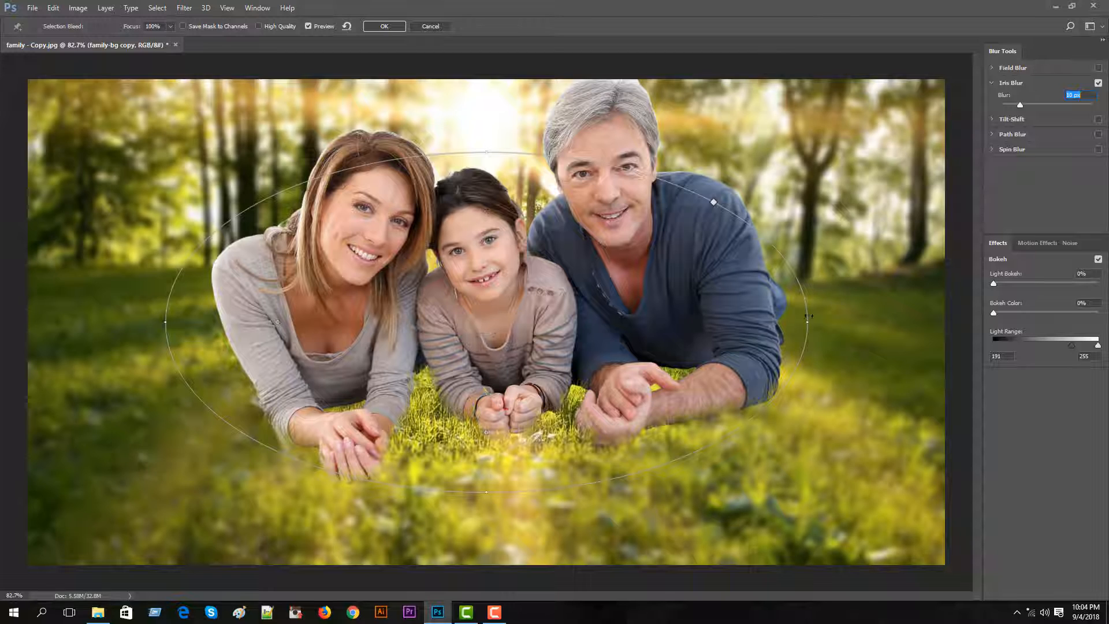
# Widen the iris ellipse to about the image width, shift its centre down over the girl's forearms, nudge the light bokeh, and apply the blur
pyautogui.moveTo(807, 321); pyautogui.dragTo(949, 308)
pyautogui.moveTo(491, 492); pyautogui.dragTo(492, 550)
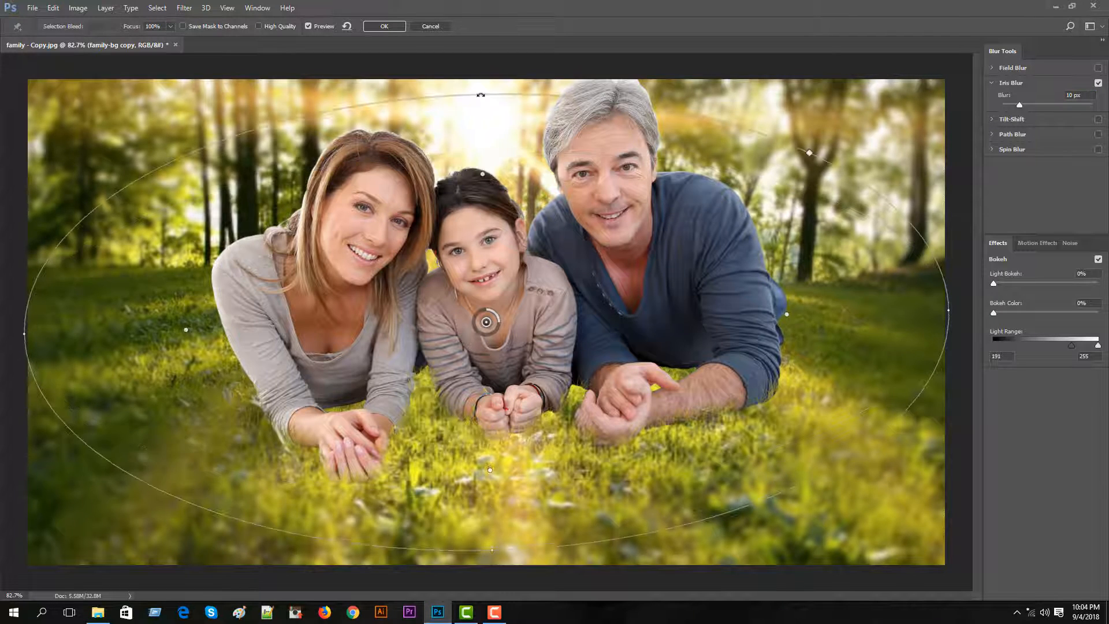
pyautogui.moveTo(516, 323); pyautogui.dragTo(514, 358)
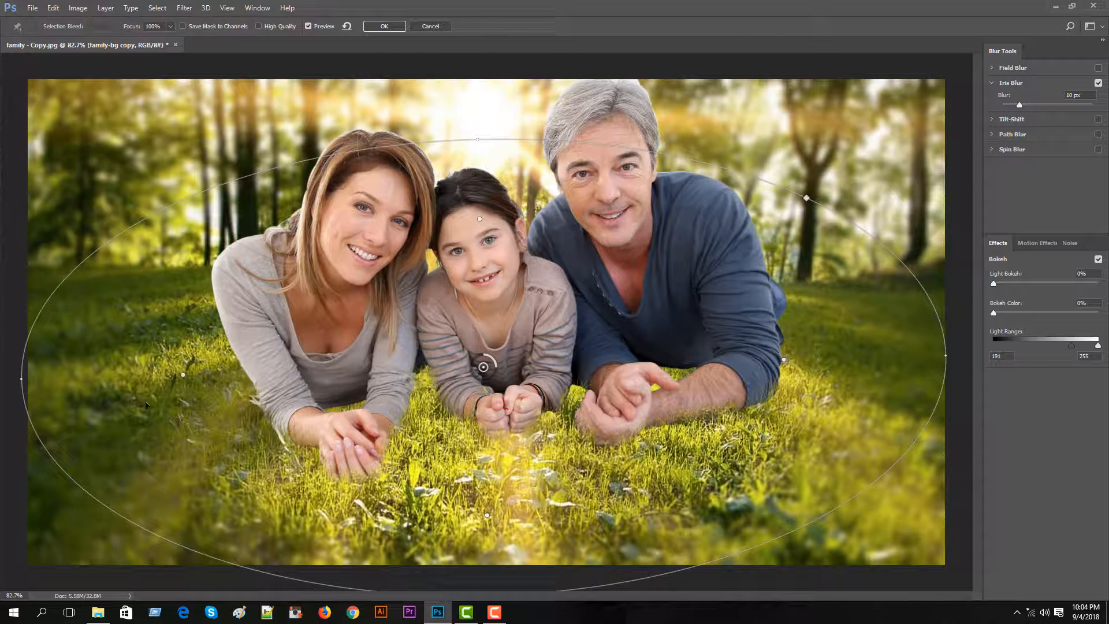
pyautogui.moveTo(946, 356); pyautogui.dragTo(962, 354)
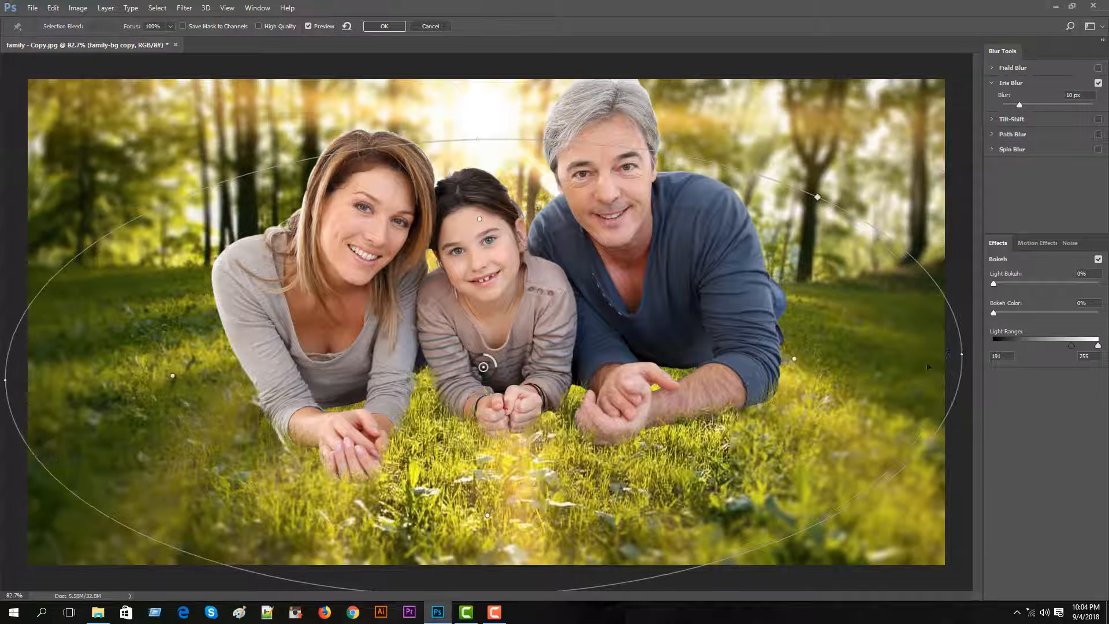
pyautogui.moveTo(6, 379); pyautogui.dragTo(22, 372)
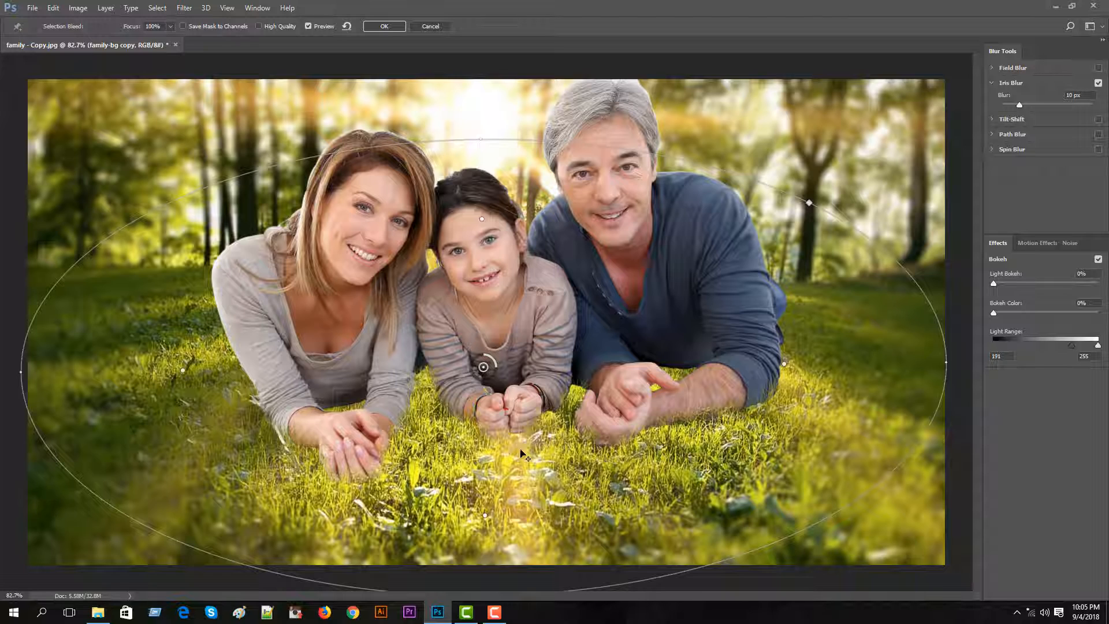
pyautogui.moveTo(994, 284); pyautogui.dragTo(998, 285)
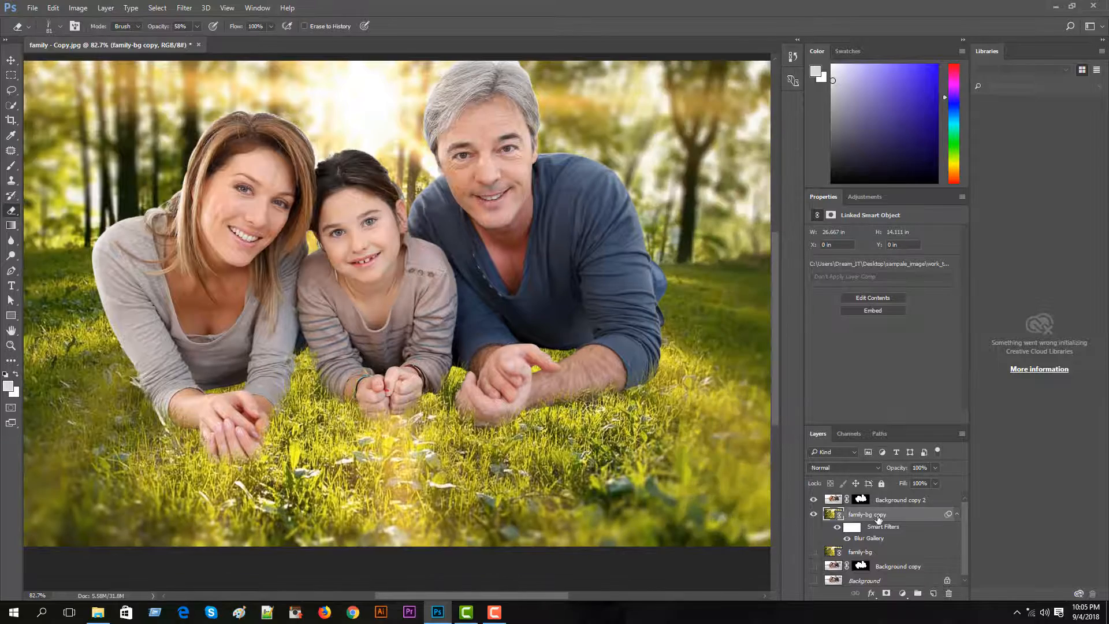
# Place the light_effect image as a linked file on a new layer above Background copy 2
pyautogui.click(895, 500)
pyautogui.hotkey('ctrl', '-')
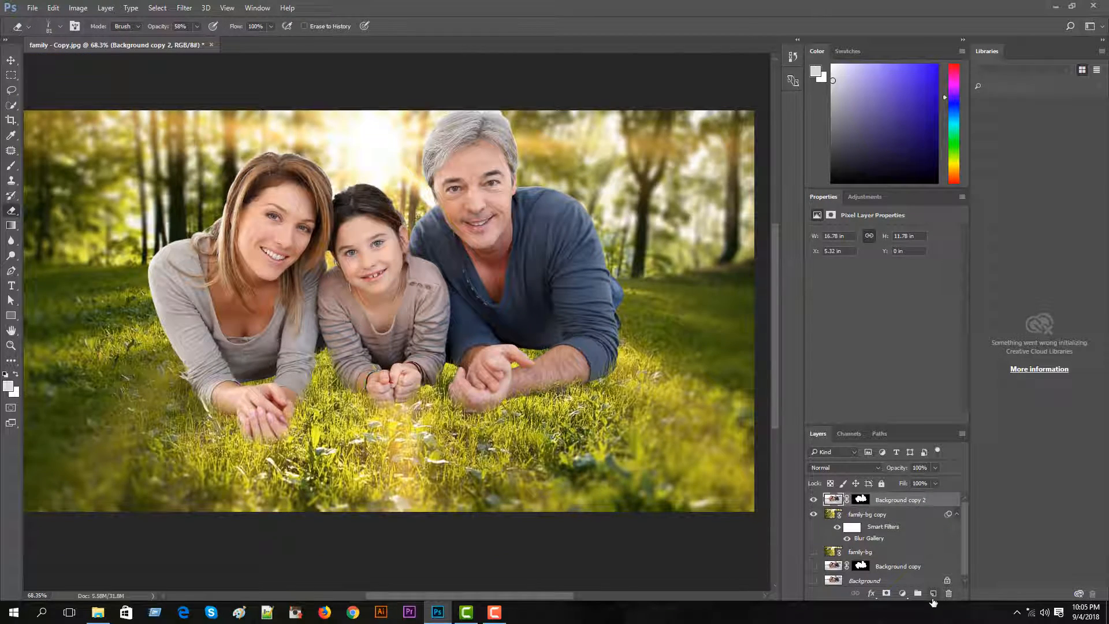
pyautogui.click(933, 595)
pyautogui.click(32, 7)
pyautogui.click(87, 218)
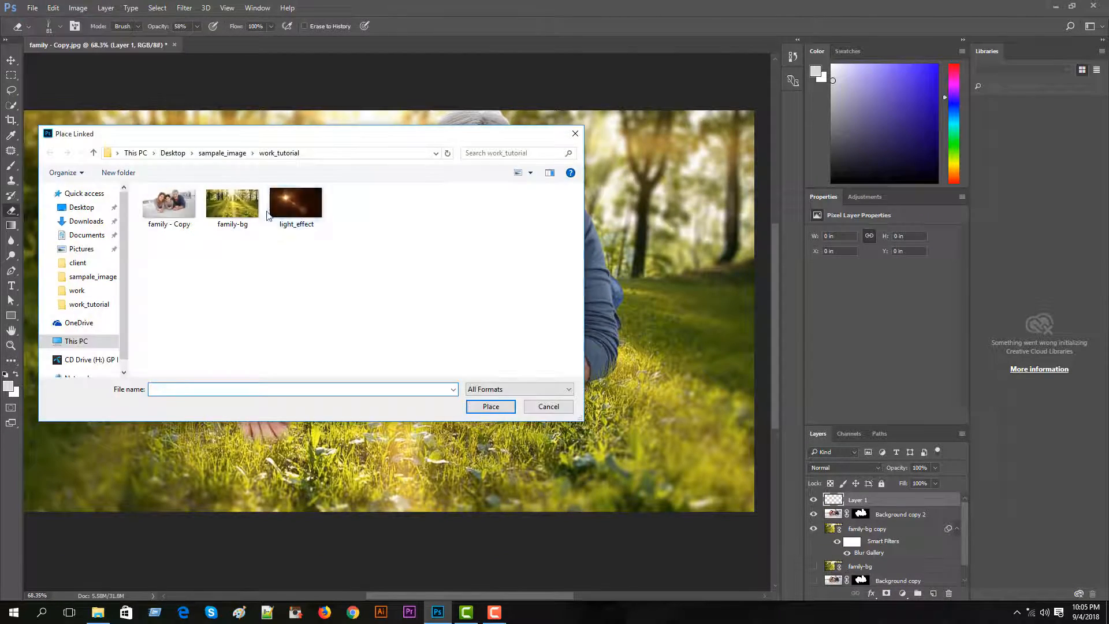
pyautogui.doubleClick(271, 213)
pyautogui.click(395, 26)
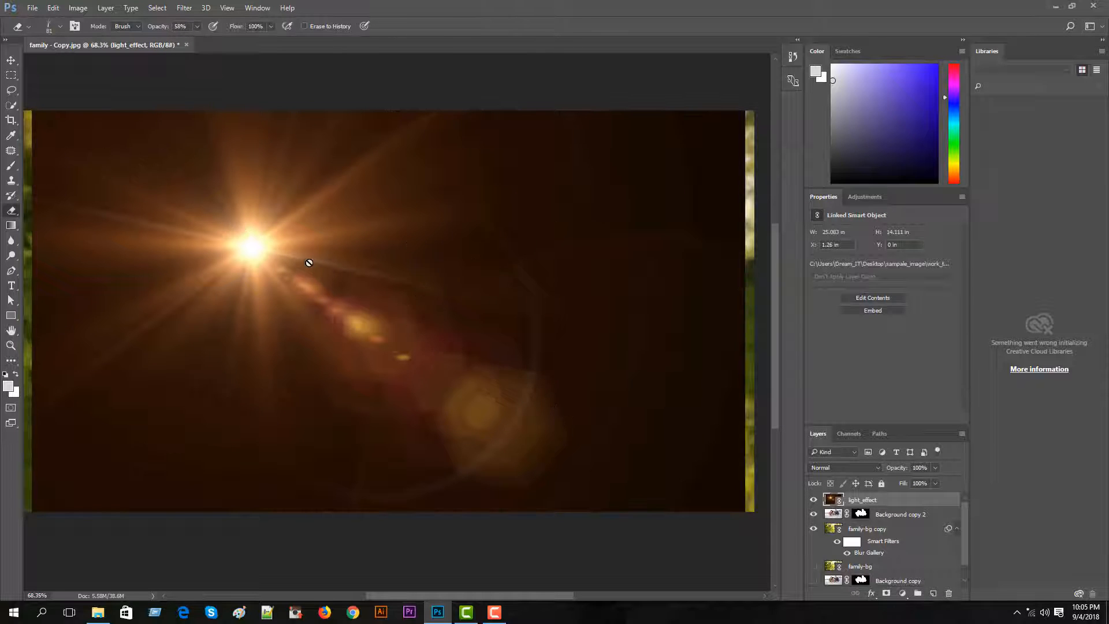
# Move the light_effect flare over the sun behind the girl and set the layer's blend mode to Lighten
pyautogui.moveTo(306, 200); pyautogui.dragTo(419, 180)
pyautogui.click(849, 467)
pyautogui.click(845, 467)
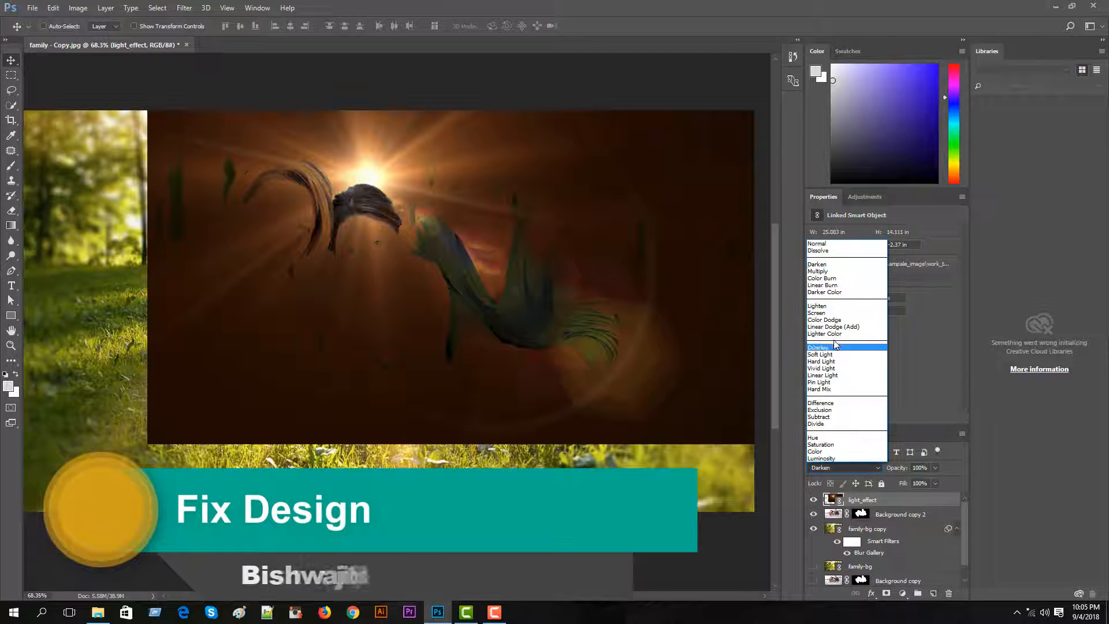
pyautogui.click(825, 262)
pyautogui.click(870, 470)
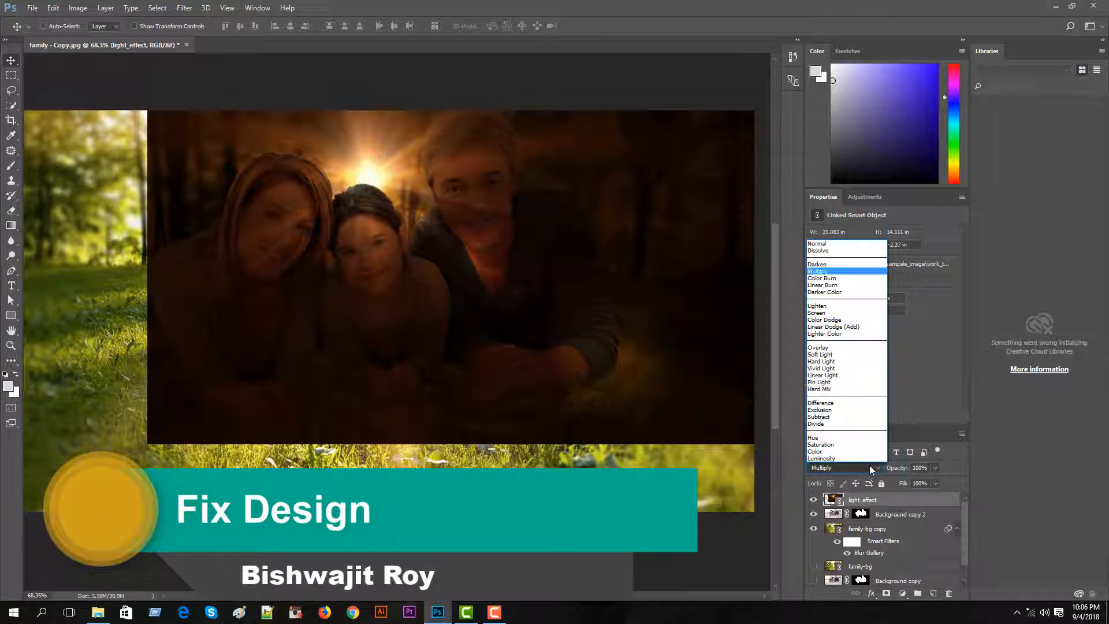
pyautogui.click(829, 314)
pyautogui.click(875, 469)
pyautogui.click(826, 304)
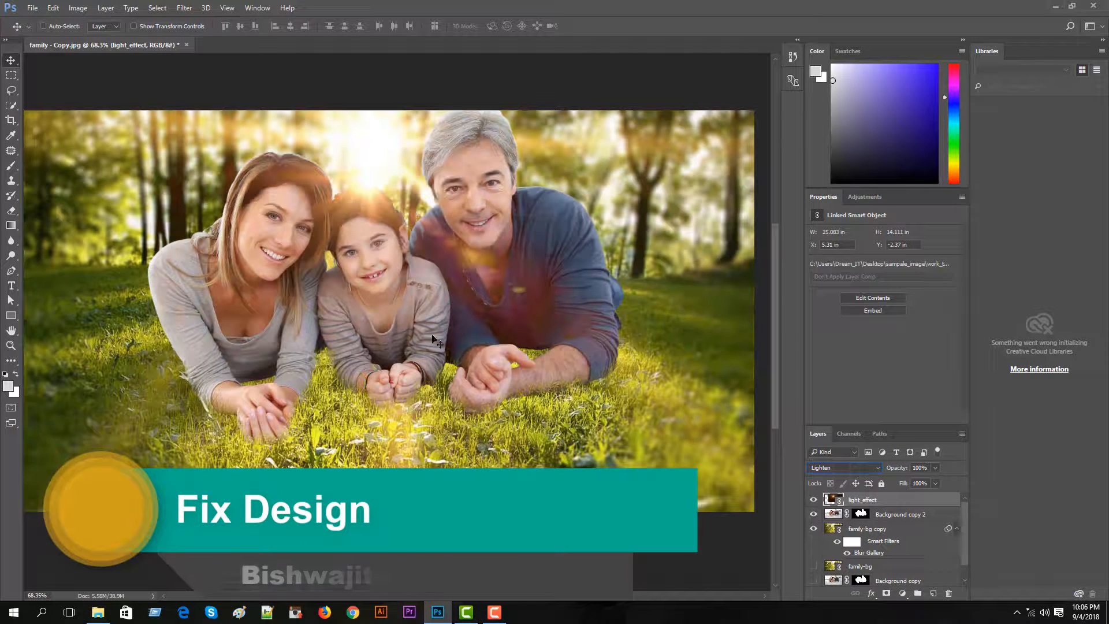
# Rotate the light_effect layer about 13 degrees clockwise, enlarge it slightly, and reposition its flare on the sun above the girl's head
pyautogui.hotkey('ctrl', 't')
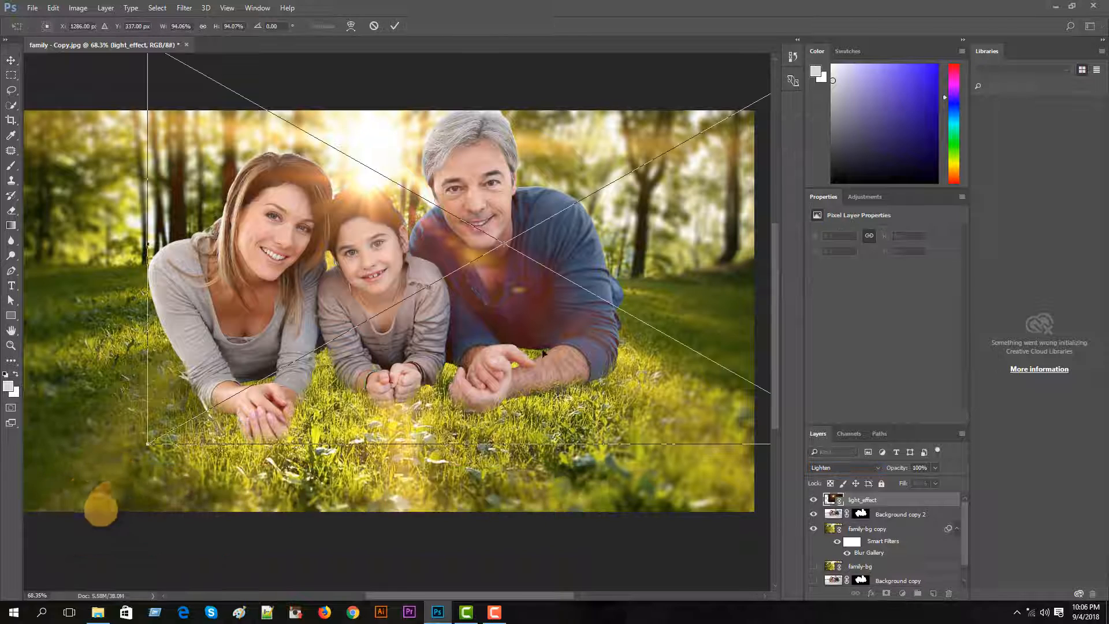
pyautogui.scroll(-2, 393, 318)
pyautogui.moveTo(752, 124); pyautogui.dragTo(759, 206)
pyautogui.moveTo(395, 228); pyautogui.dragTo(388, 232)
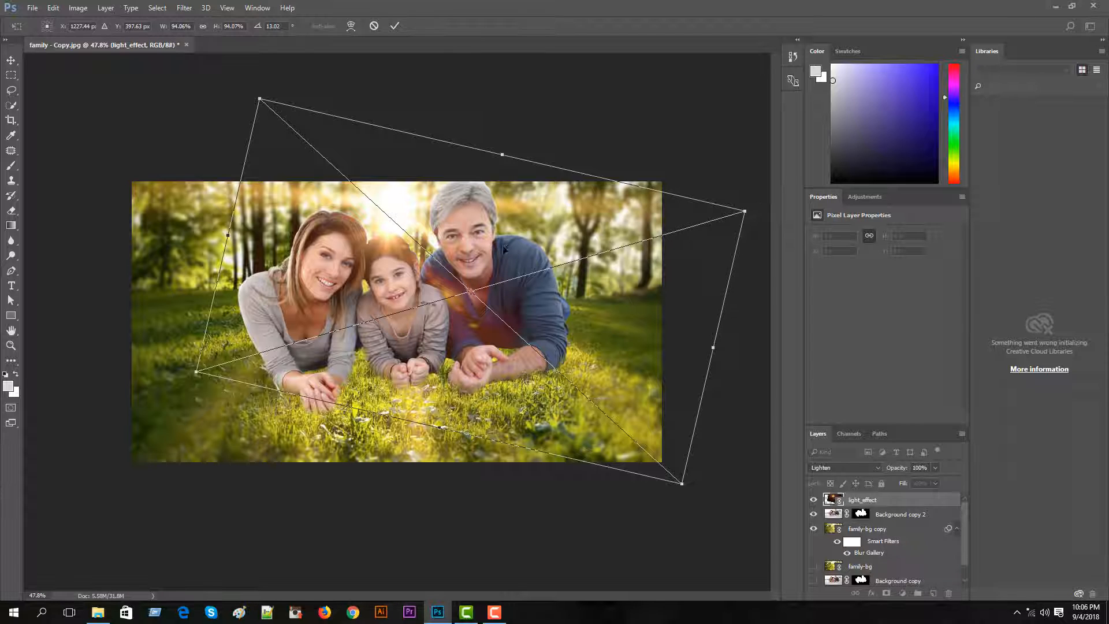
pyautogui.moveTo(504, 248); pyautogui.dragTo(511, 244)
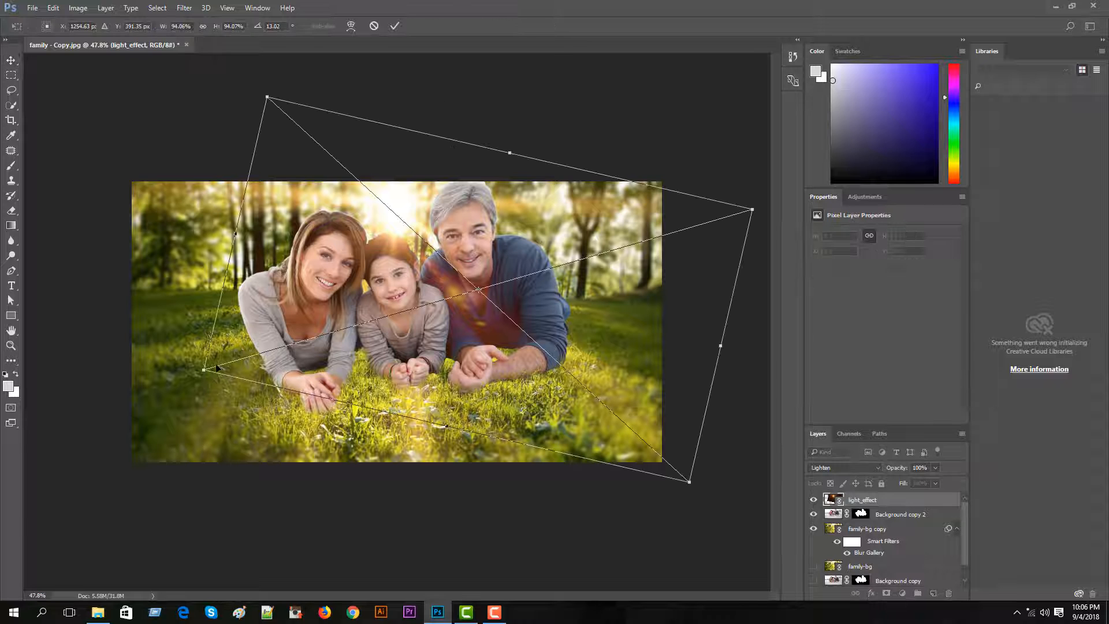
pyautogui.moveTo(206, 369); pyautogui.dragTo(182, 389)
pyautogui.moveTo(371, 270); pyautogui.dragTo(373, 261)
pyautogui.moveTo(414, 204); pyautogui.dragTo(418, 197)
pyautogui.click(395, 26)
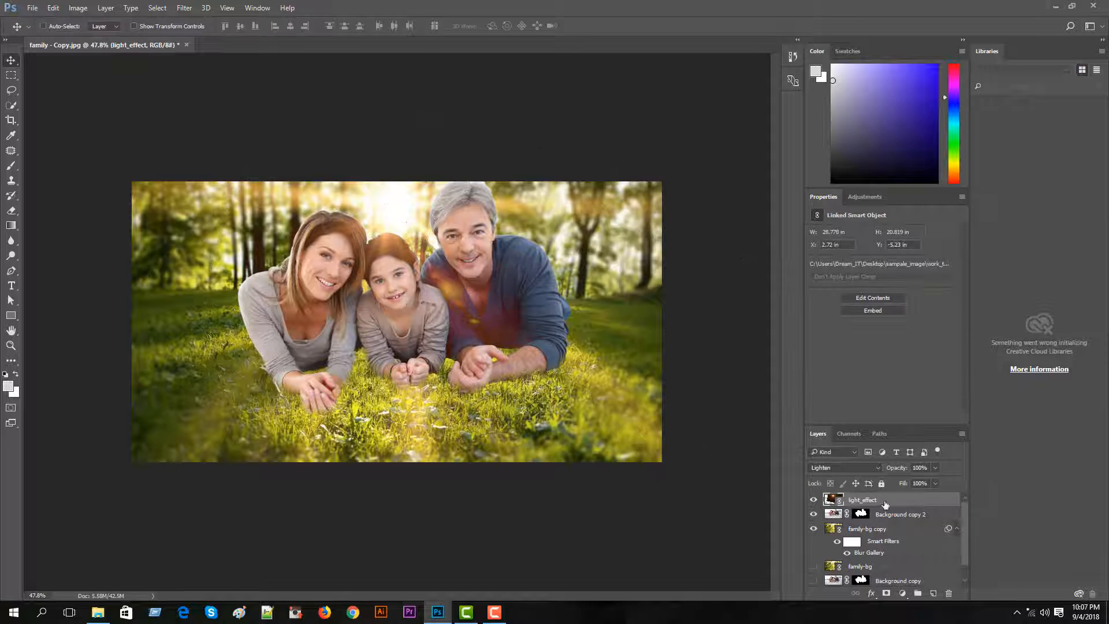
# Add a Color Balance adjustment layer with midtones at cyan-red +13, magenta-green -1 and yellow-blue -18
pyautogui.click(903, 594)
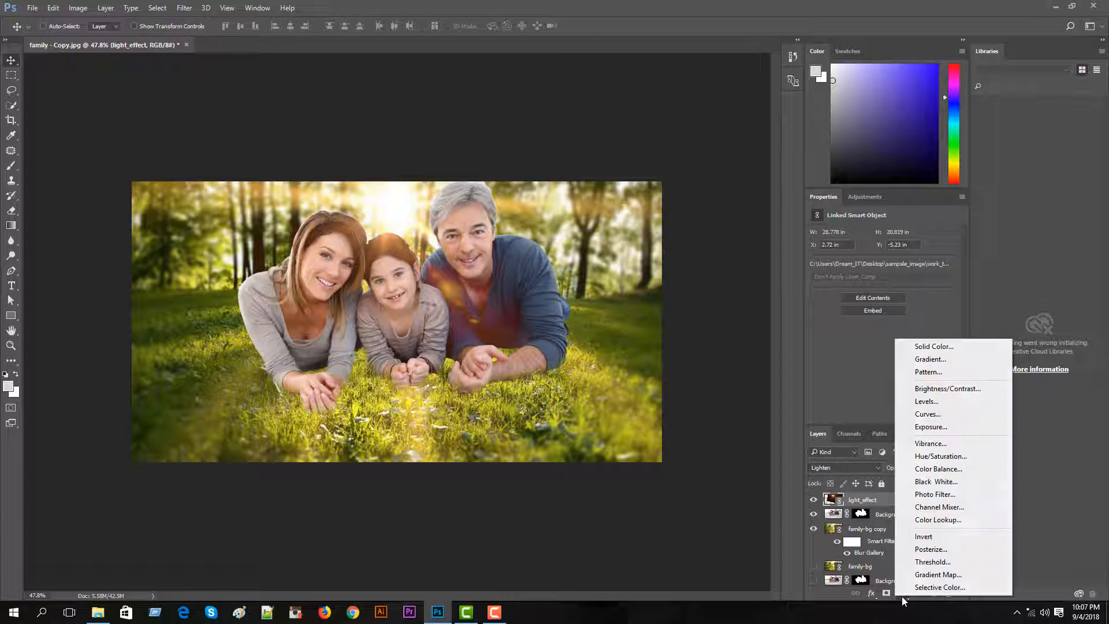
pyautogui.click(946, 469)
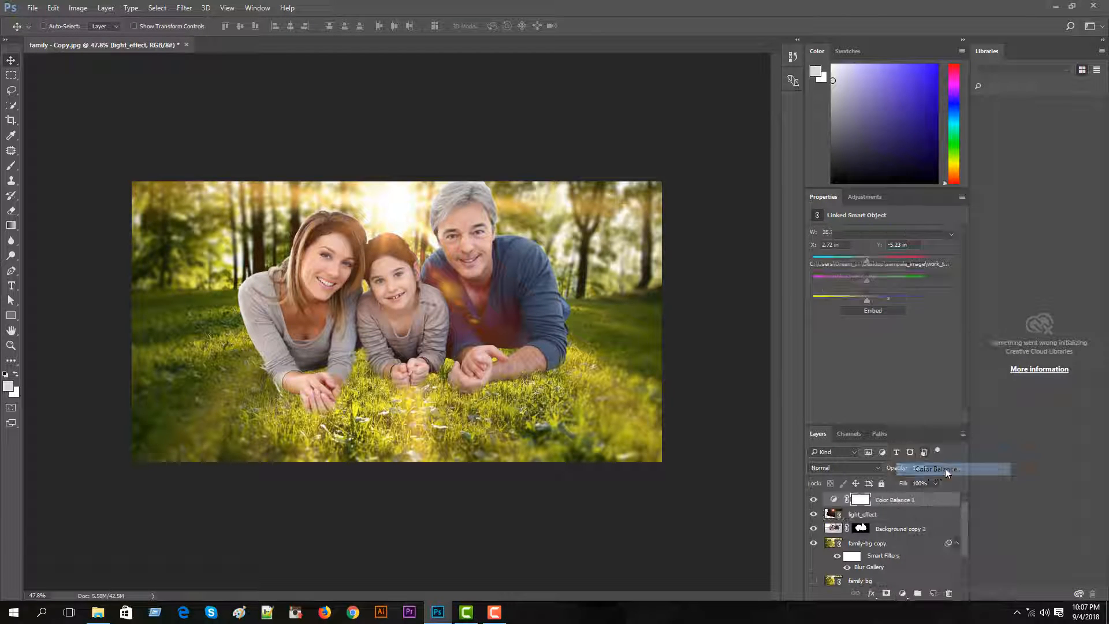
pyautogui.moveTo(866, 262)
pyautogui.mouseDown()
pyautogui.moveTo(879, 281)
pyautogui.moveTo(858, 301)
pyautogui.moveTo(867, 282)
pyautogui.mouseUp()
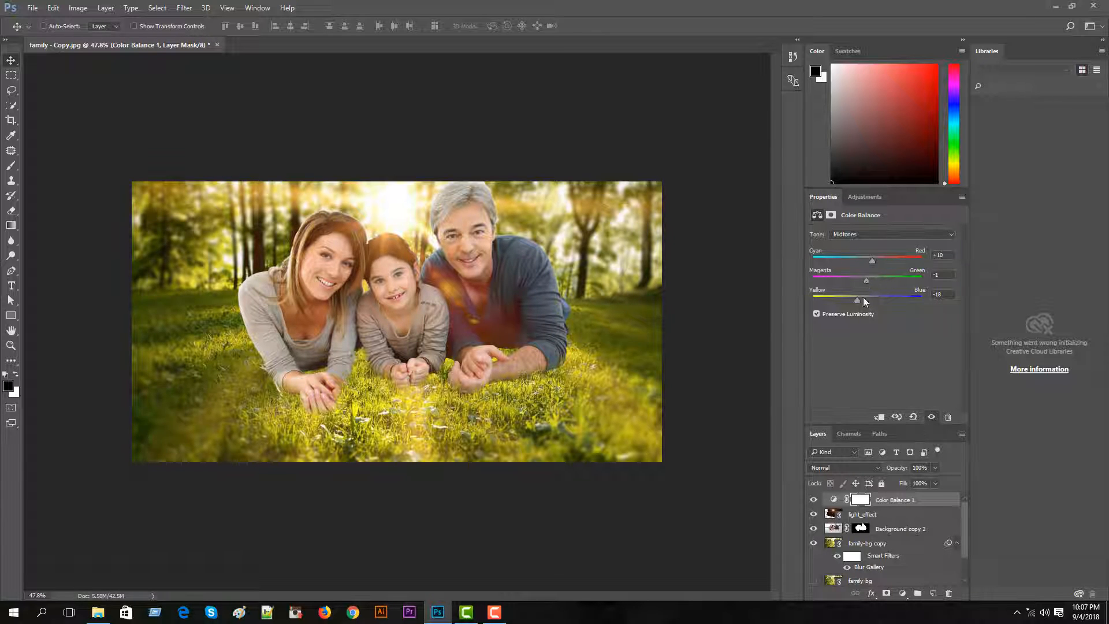
# Add a Curves adjustment layer, lower the RGB white point slightly and raise the midtones to input 118, output 132
pyautogui.click(903, 594)
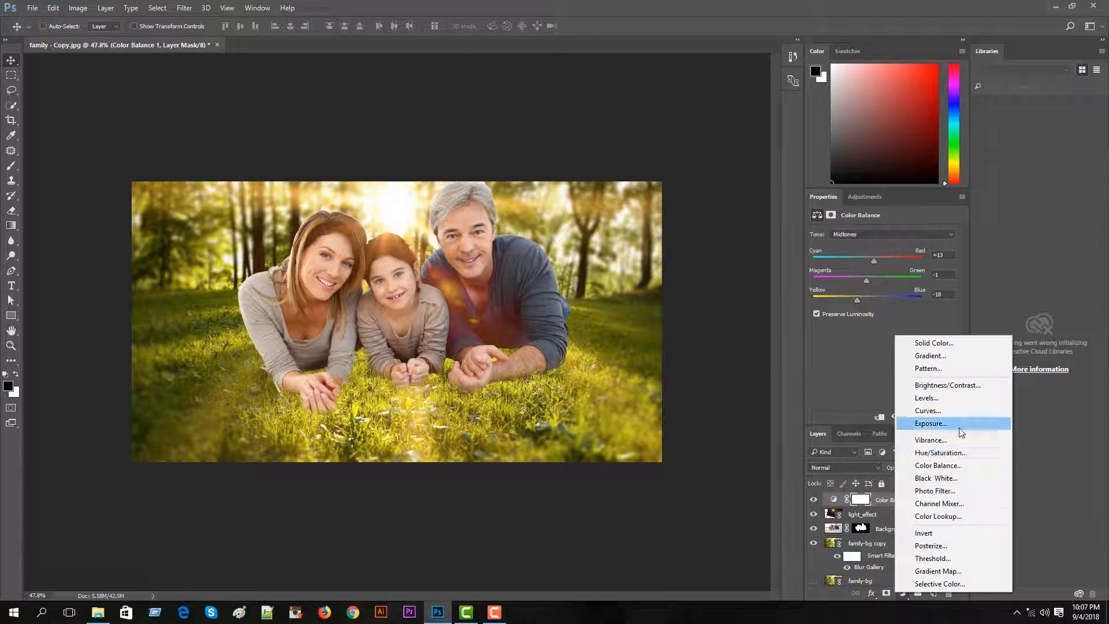
pyautogui.click(925, 424)
pyautogui.moveTo(952, 261)
pyautogui.mouseDown()
pyautogui.moveTo(949, 295)
pyautogui.moveTo(949, 268)
pyautogui.mouseUp()
pyautogui.moveTo(888, 324); pyautogui.dragTo(888, 315)
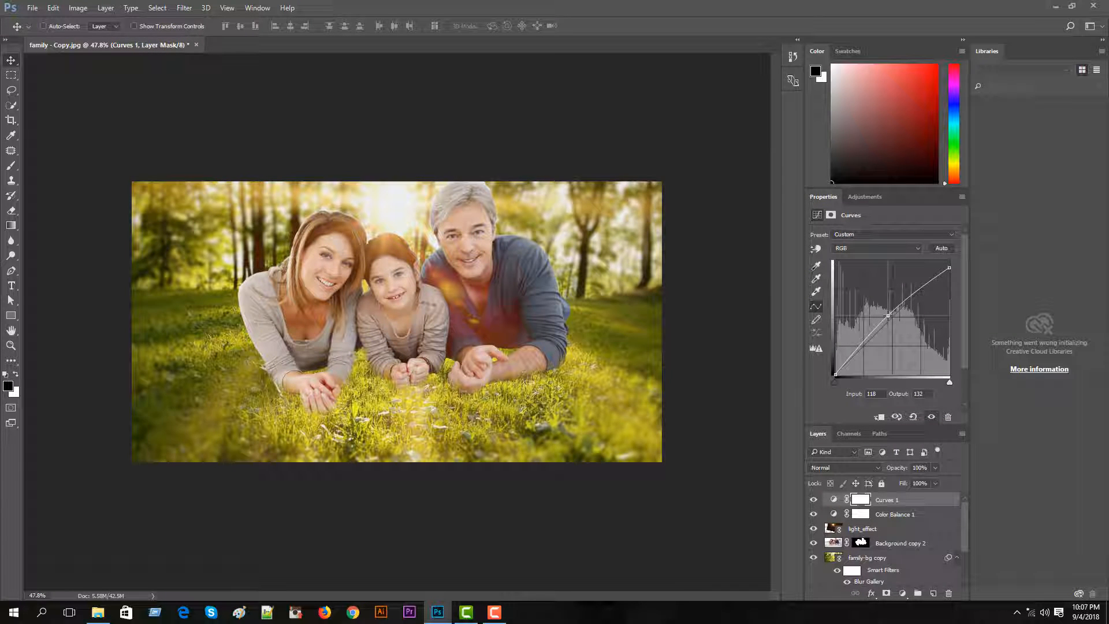
# Raise the red curve to input 137, output 146, lift the green midtones, and brighten the blue curve from the dark trees beside the woman
pyautogui.click(913, 253)
pyautogui.click(884, 264)
pyautogui.click(877, 248)
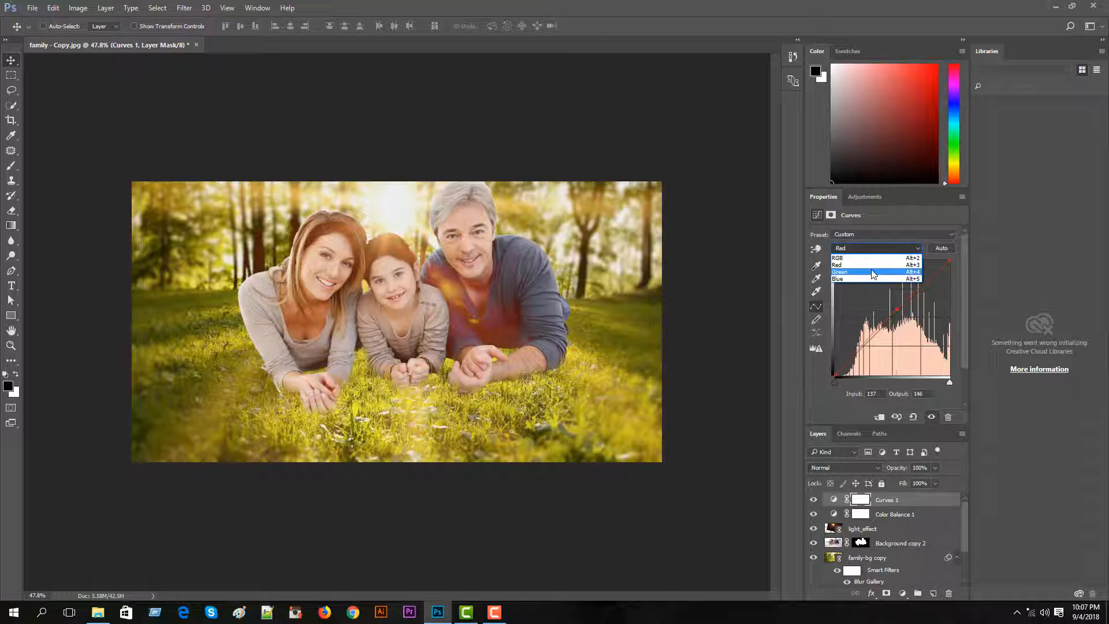
pyautogui.click(878, 274)
pyautogui.moveTo(889, 323); pyautogui.dragTo(890, 310)
pyautogui.click(876, 248)
pyautogui.click(876, 283)
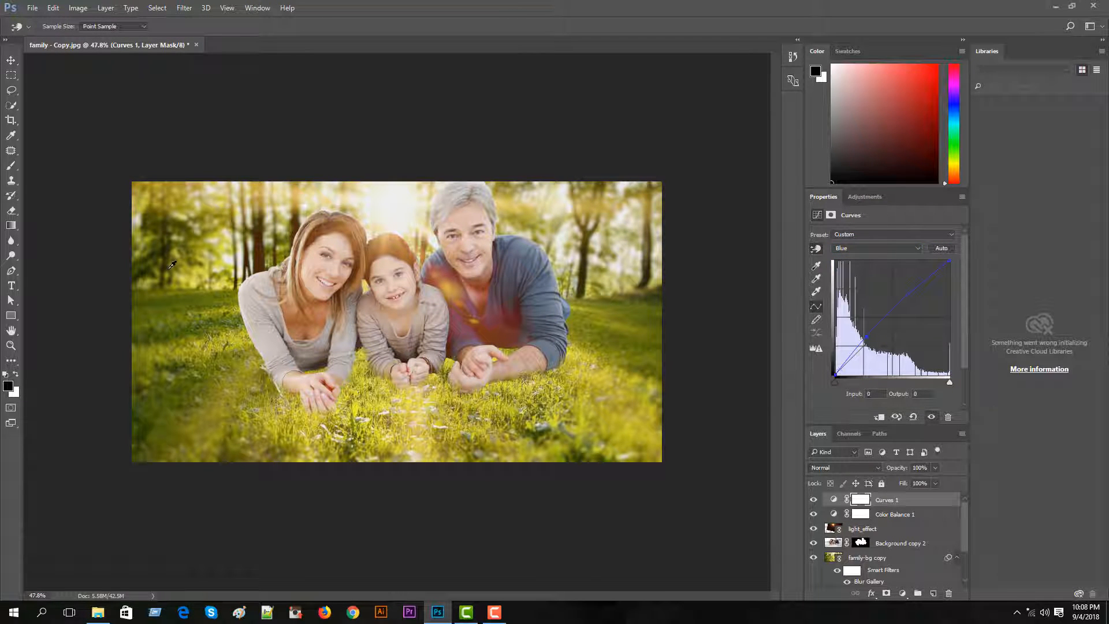
pyautogui.moveTo(173, 264); pyautogui.dragTo(175, 259)
# Brighten the RGB curve directly from the man's forearm area, to input 139, output 156
pyautogui.hotkey('alt', '2')
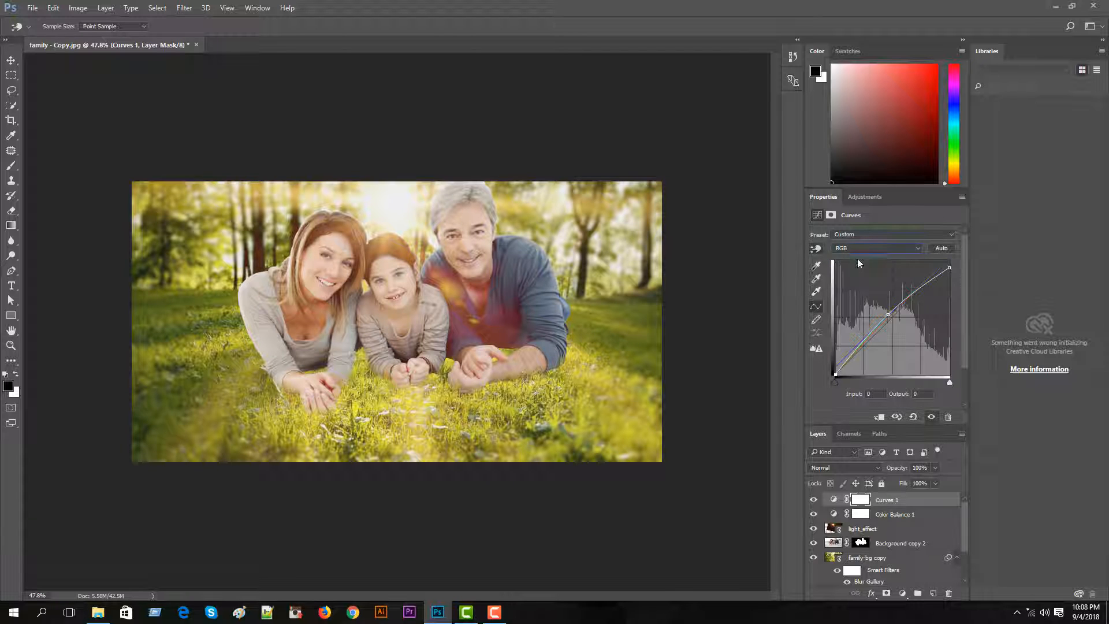
pyautogui.press('v')
pyautogui.click(815, 249)
pyautogui.moveTo(534, 352); pyautogui.dragTo(533, 346)
# Toggle the Curves 1 layer's visibility to compare its effect, and leave the layer hidden
pyautogui.click(814, 500)
pyautogui.click(813, 500)
pyautogui.click(813, 499)
pyautogui.click(814, 499)
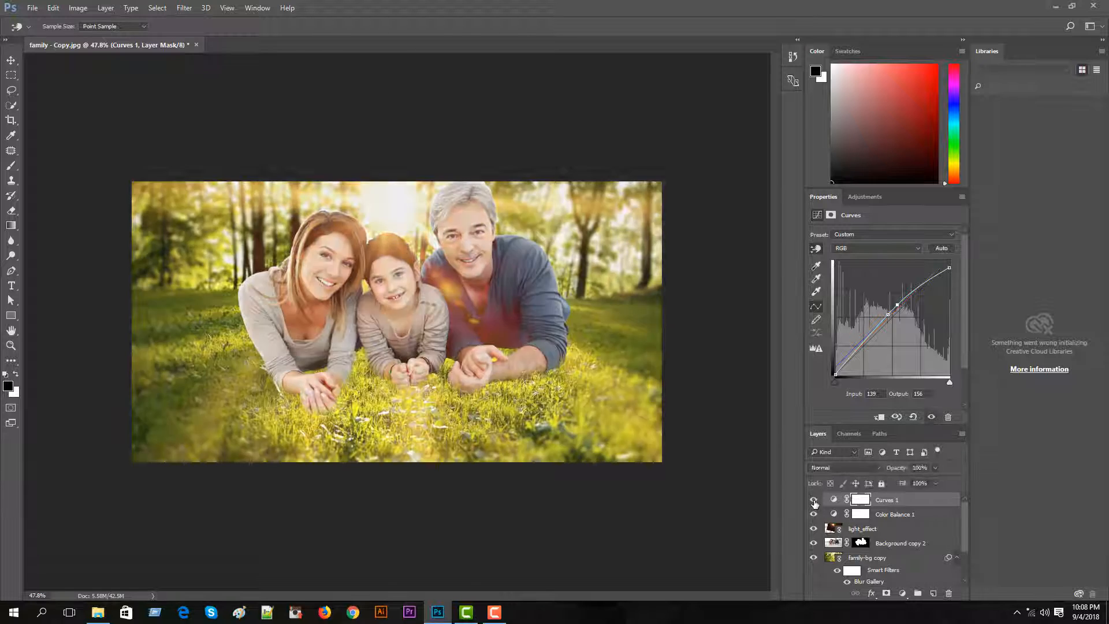
pyautogui.click(813, 499)
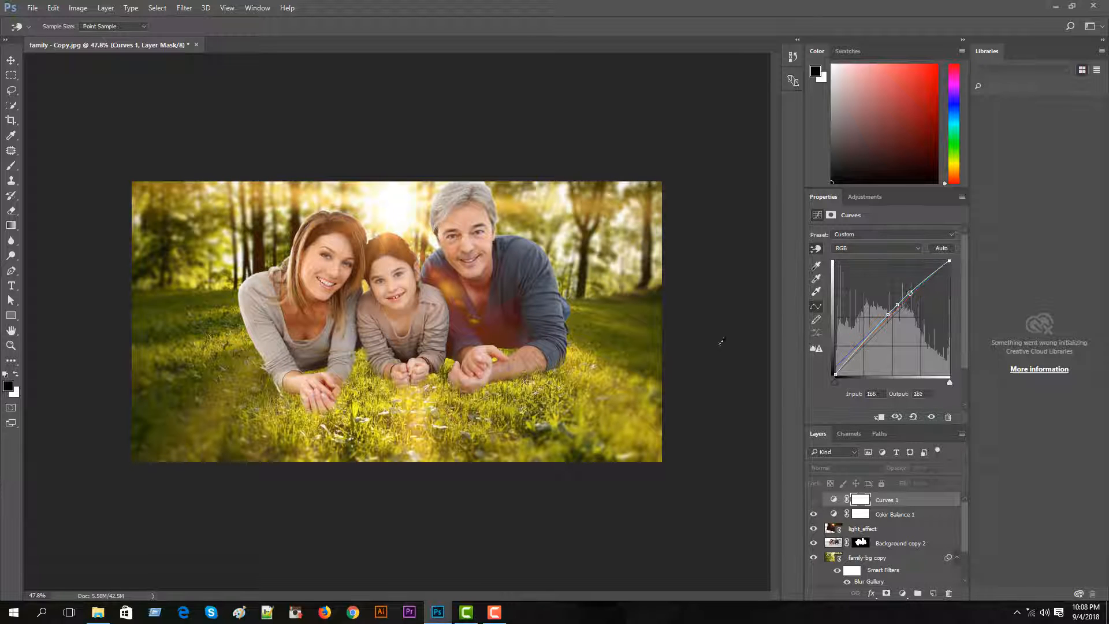
# Add a second Color Balance adjustment layer with midtones at cyan-red +3 and yellow-blue -15
pyautogui.click(903, 593)
pyautogui.click(925, 463)
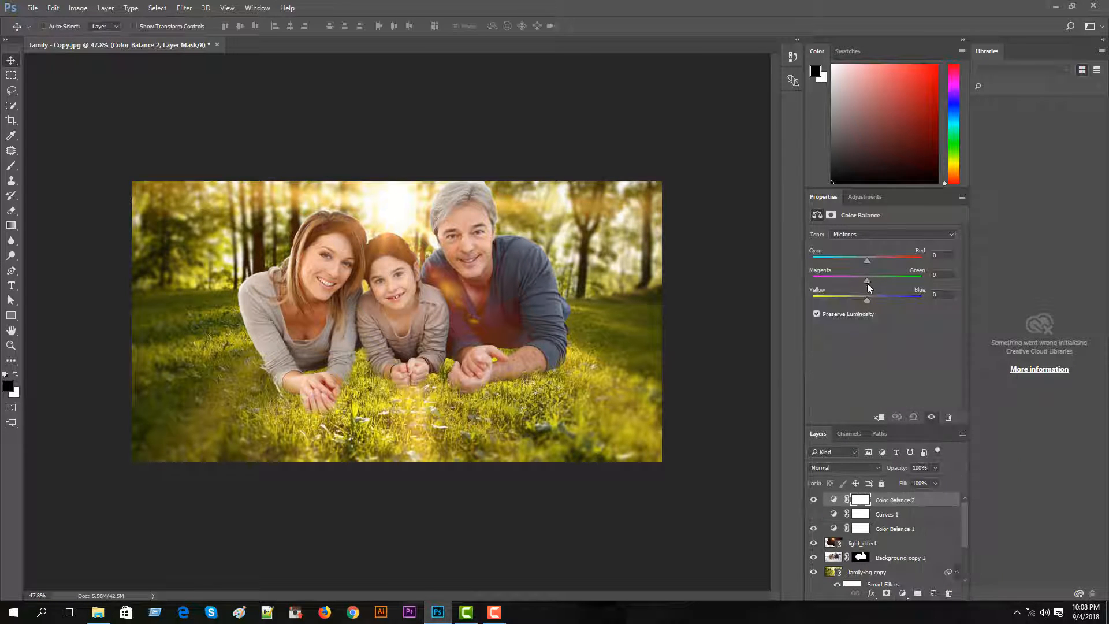
pyautogui.moveTo(868, 282)
pyautogui.mouseDown()
pyautogui.moveTo(869, 261)
pyautogui.moveTo(859, 300)
pyautogui.mouseUp()
# Add a Color Lookup adjustment layer and cycle its 3DLUT file from 2Strip.look to Crisp_Winter.look
pyautogui.click(903, 593)
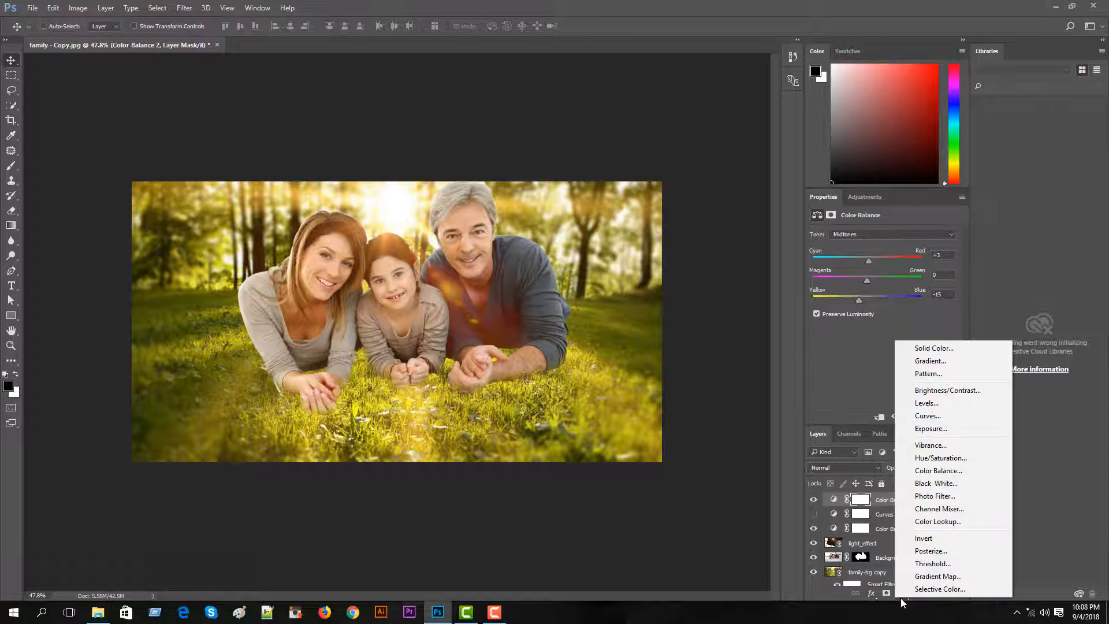
pyautogui.click(938, 521)
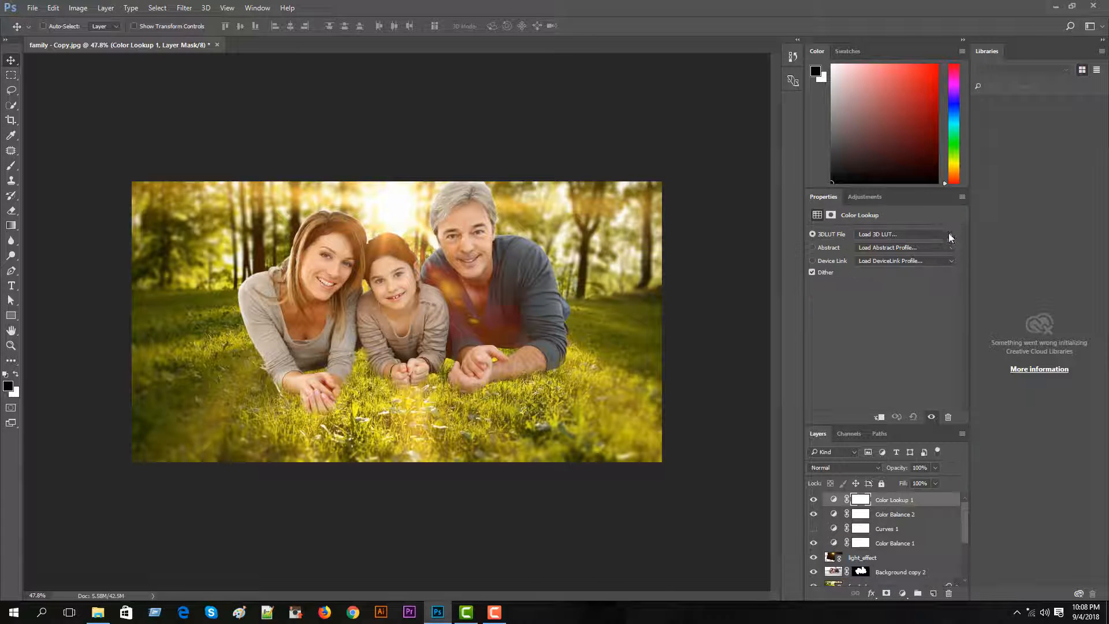
pyautogui.click(949, 233)
pyautogui.click(892, 280)
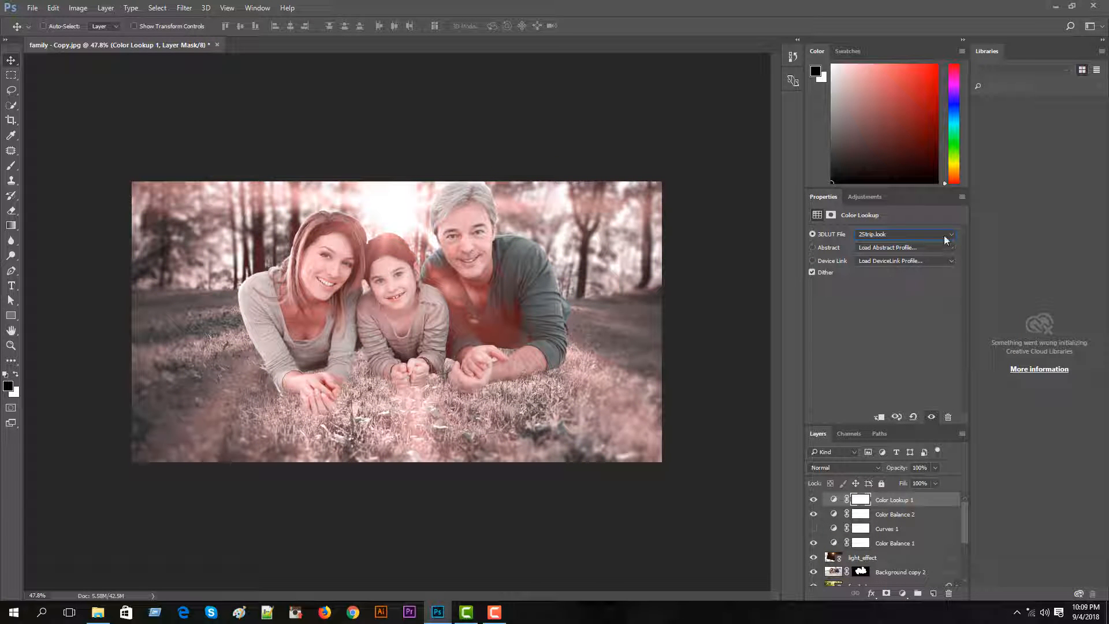
pyautogui.press('Down')
pyautogui.press('Down')
pyautogui.press('Down')
pyautogui.press('Down')
pyautogui.press('Down')
pyautogui.press('Down')
pyautogui.press('Down')
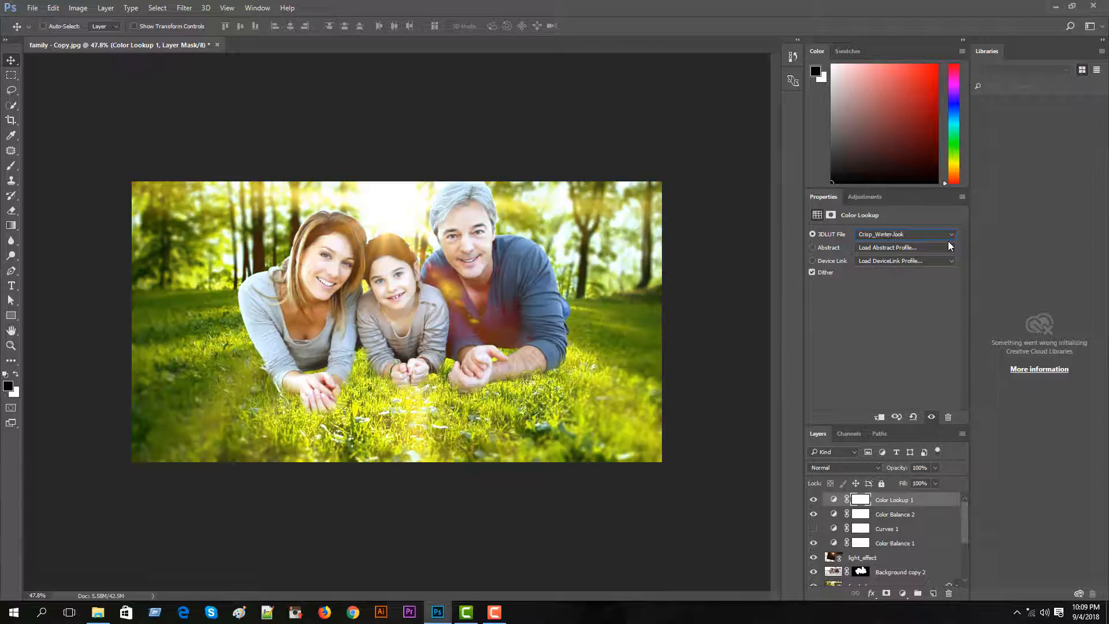
# Try the 3DLUT looks beyond Crisp_Winter.look up to TensionGreen.3DL, and delete the Color Lookup 1 layer
pyautogui.press('Down')
pyautogui.press('Down')
pyautogui.press('Down')
pyautogui.press('Down')
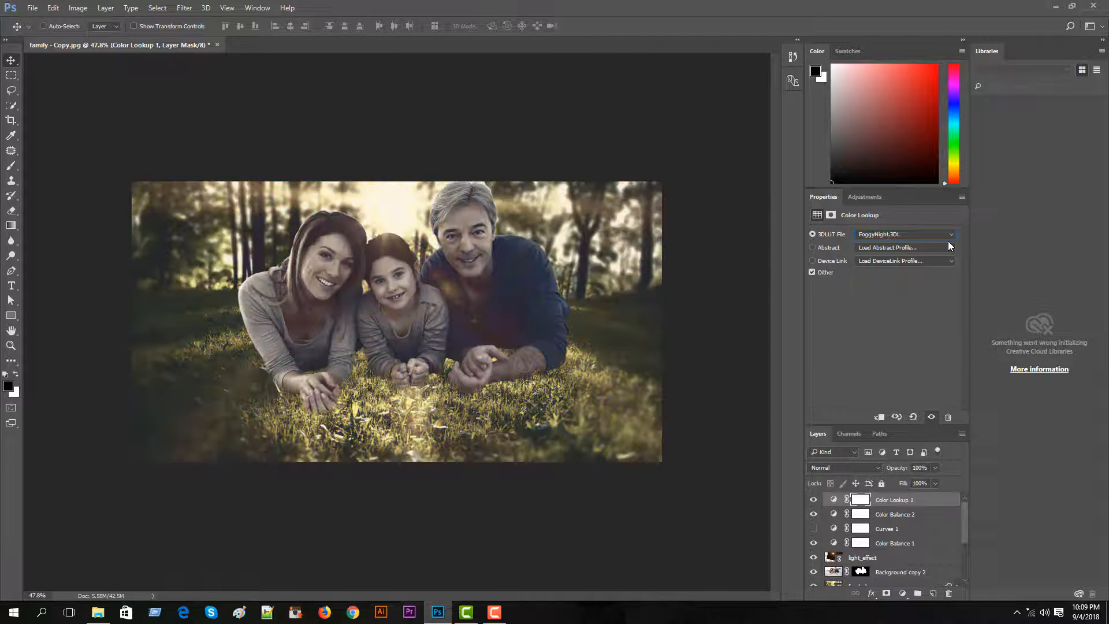
pyautogui.press('Down')
pyautogui.press('Down')
pyautogui.press('Down')
pyautogui.press('Down')
pyautogui.press('Down')
pyautogui.press('Down')
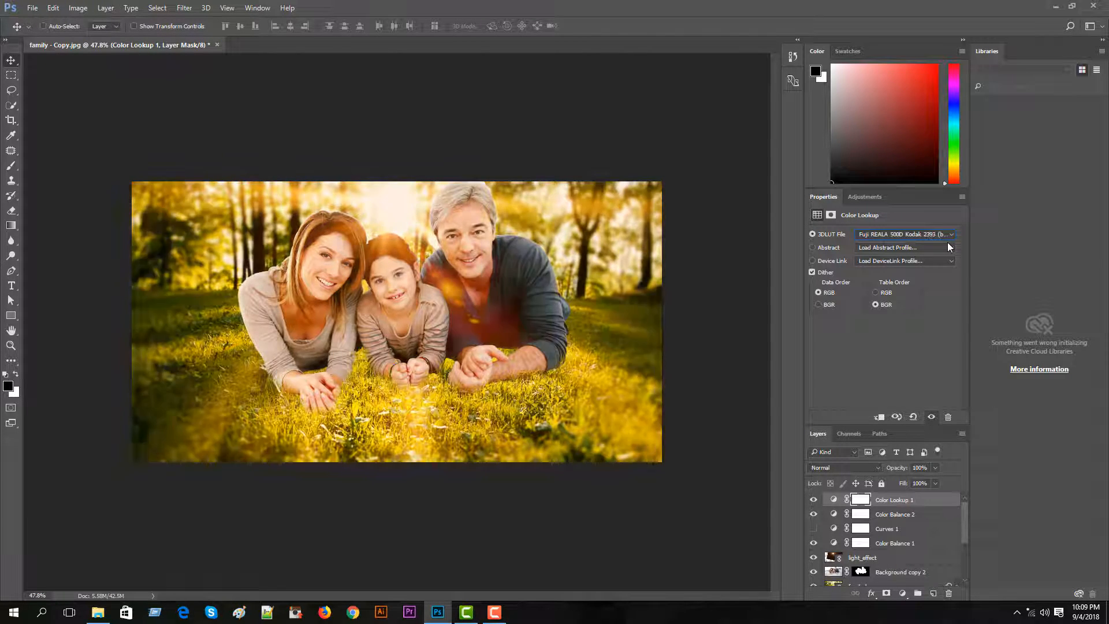
pyautogui.press('Down')
pyautogui.press('Down')
pyautogui.press('Down')
pyautogui.press('Down')
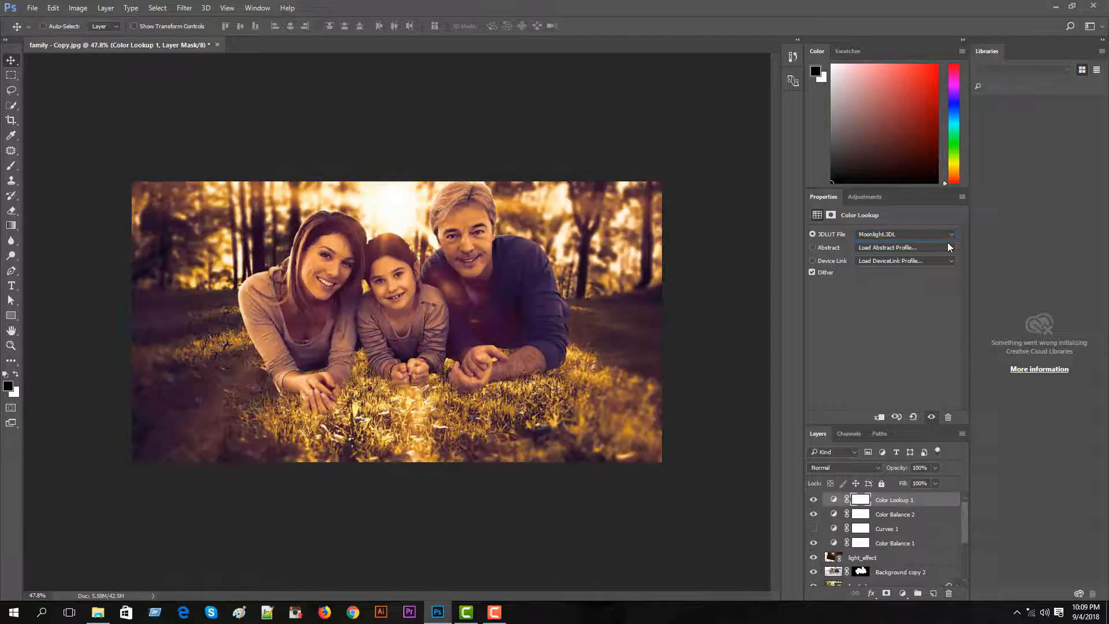
pyautogui.press('Down')
pyautogui.press('Down')
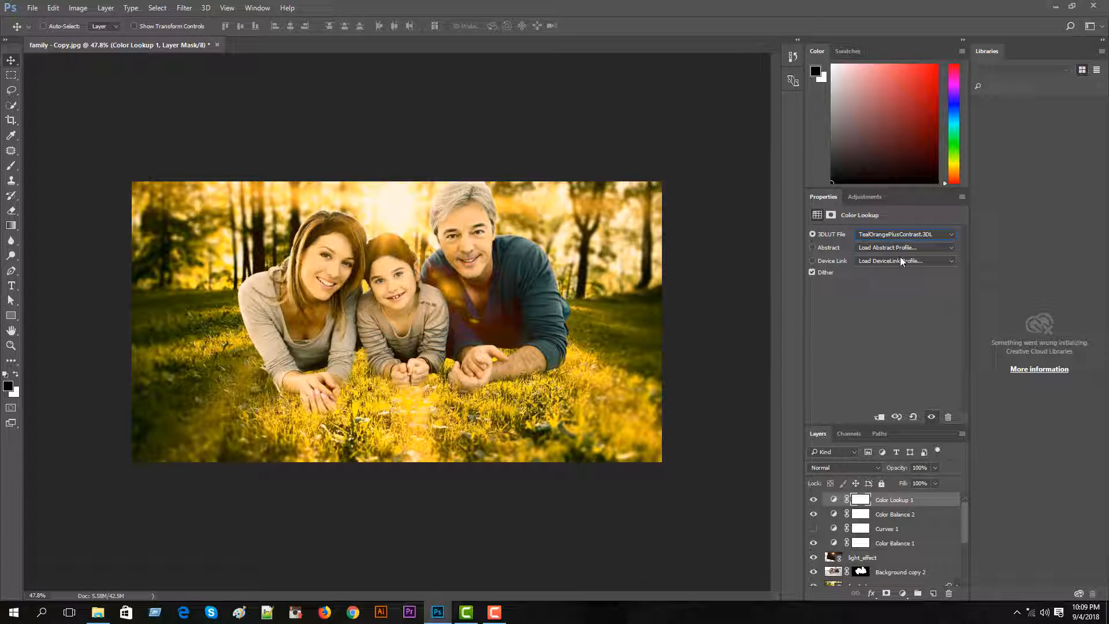
pyautogui.press('Down')
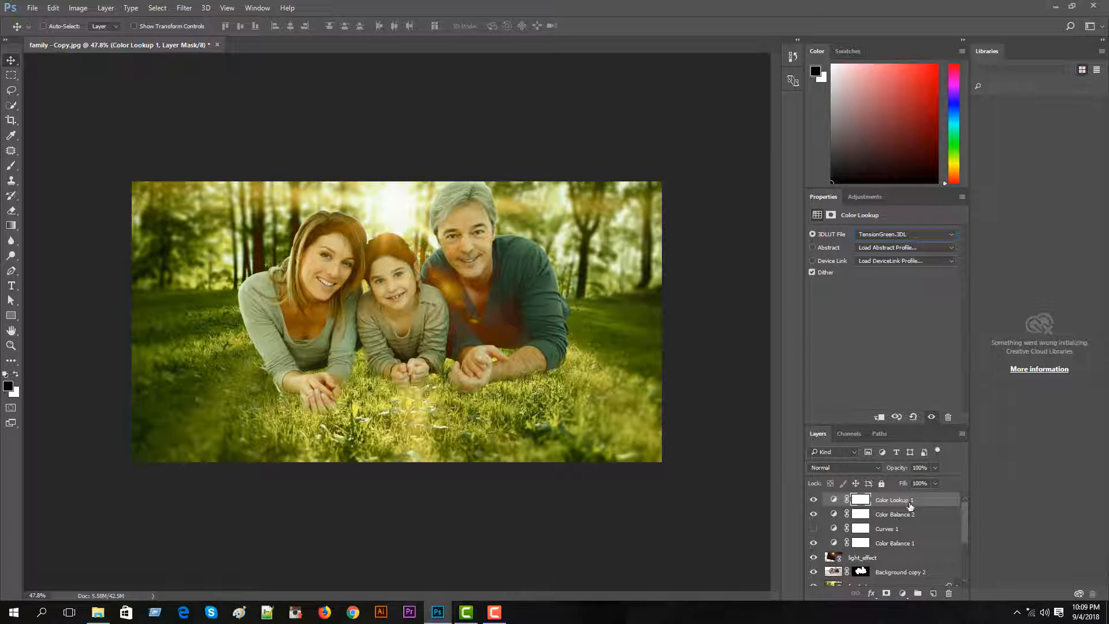
pyautogui.press('Delete')
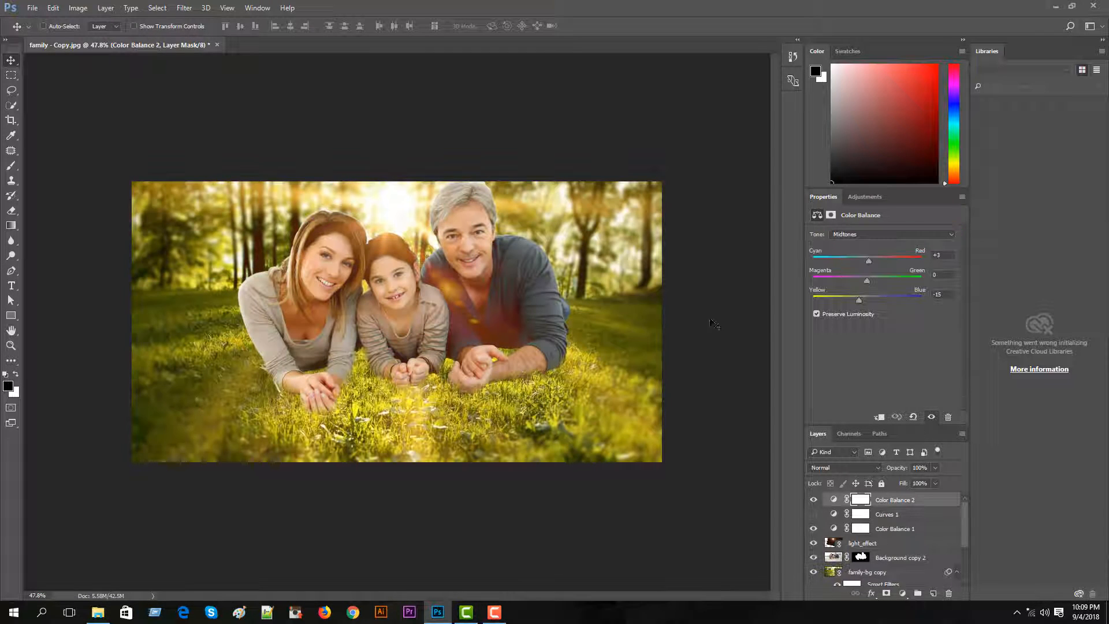
# Group all layers from Color Balance 2 down to Background copy, leaving the locked Background layer outside
pyautogui.click(32, 8)
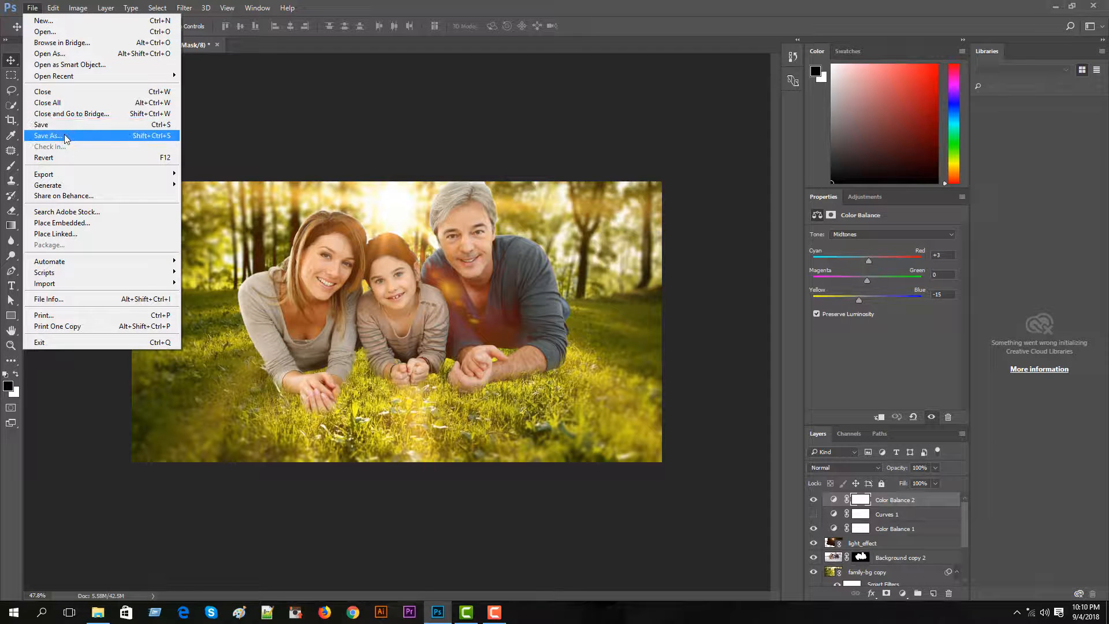
pyautogui.click(928, 508)
pyautogui.scroll(-3, 840, 559)
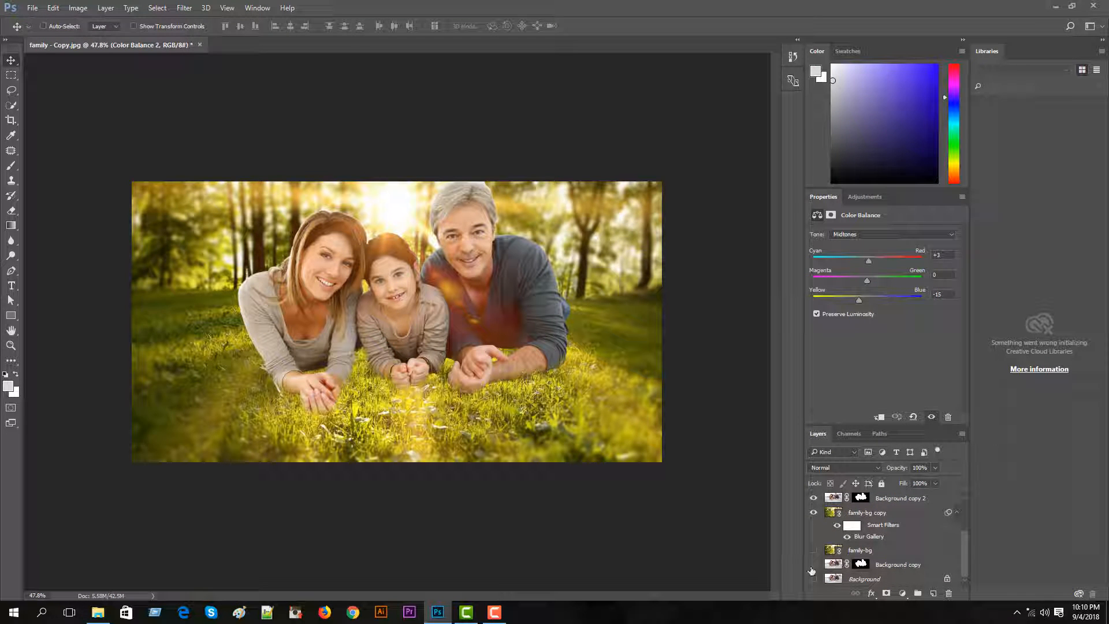
pyautogui.keyDown('shift'); pyautogui.click(886, 569); pyautogui.keyUp('shift')
pyautogui.hotkey('ctrl', 'g')
# Hide the group and show the Background layer to compare with the original photo, and show the group again
pyautogui.click(814, 499)
pyautogui.click(814, 513)
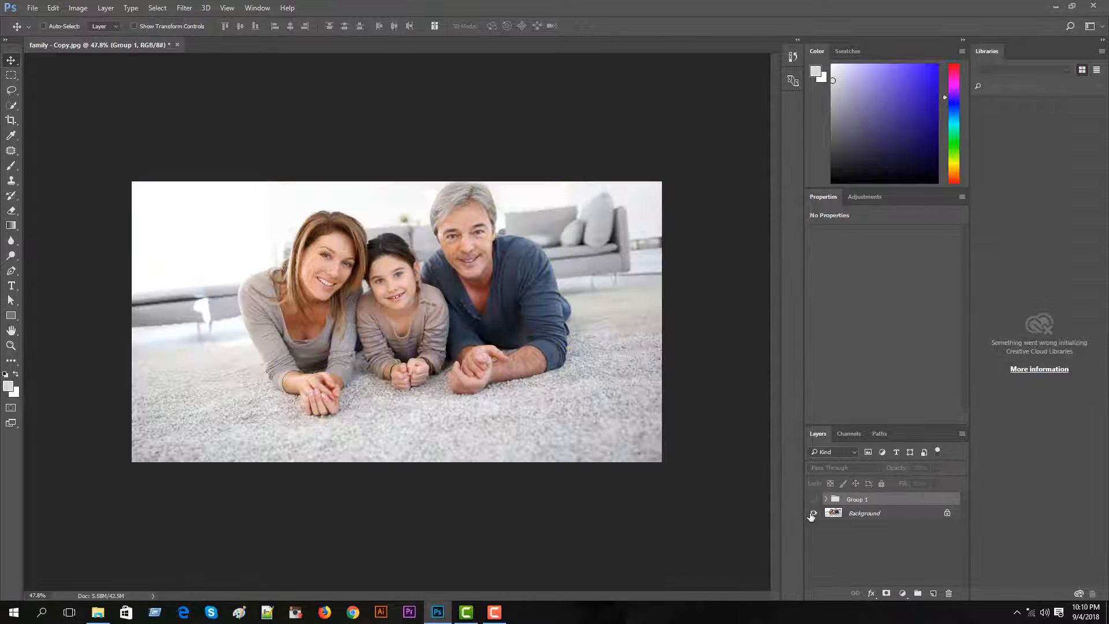
pyautogui.click(814, 499)
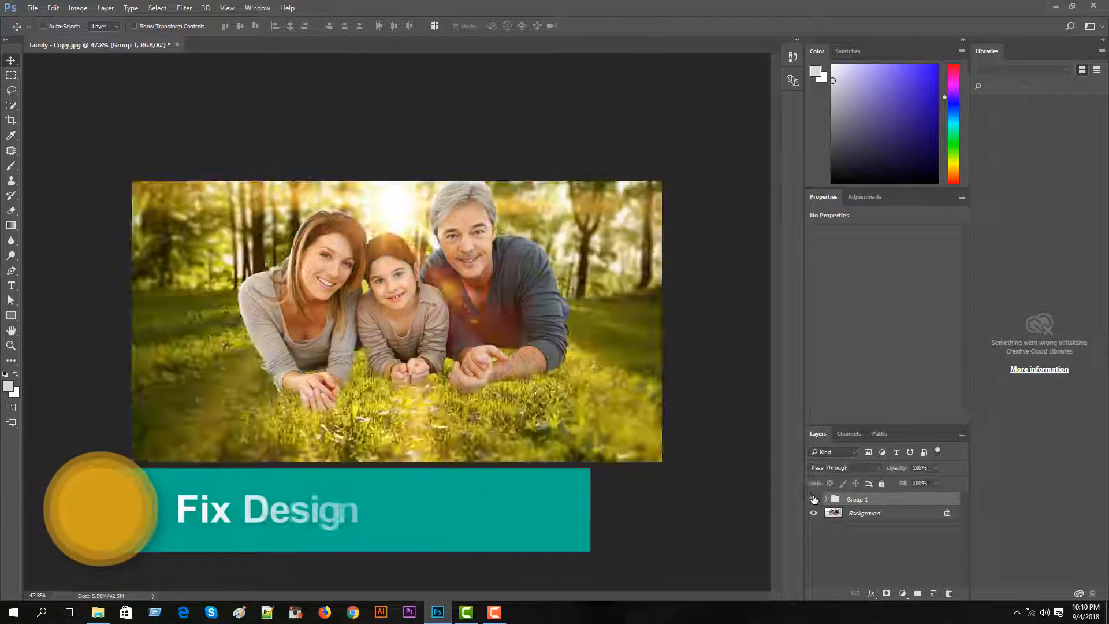
# Save the composite as a JPEG named family-bg2 in the work_tutorial folder, and check the folder in File Explorer
pyautogui.click(32, 7)
pyautogui.click(105, 137)
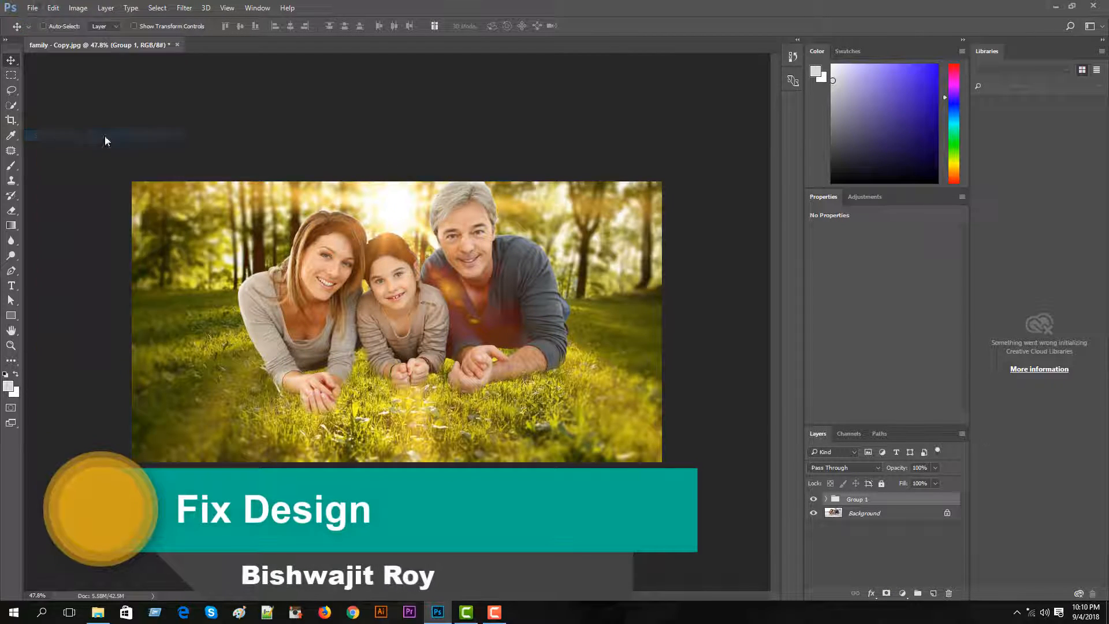
pyautogui.click(176, 381)
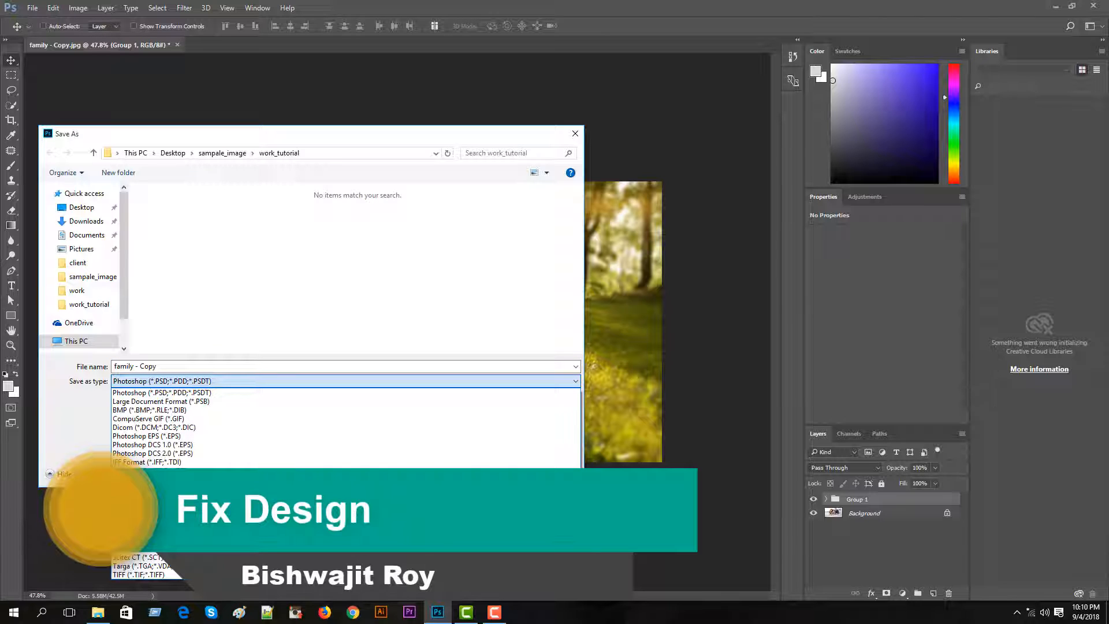
pyautogui.click(150, 470)
pyautogui.click(232, 205)
pyautogui.click(150, 364)
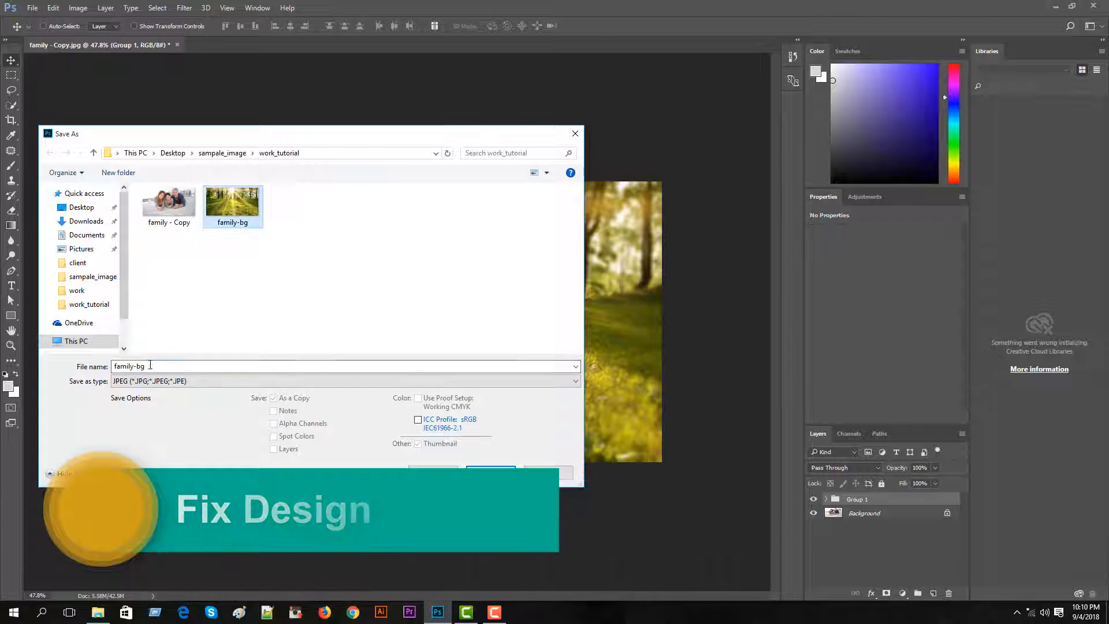
pyautogui.write('1')
pyautogui.press('Return')
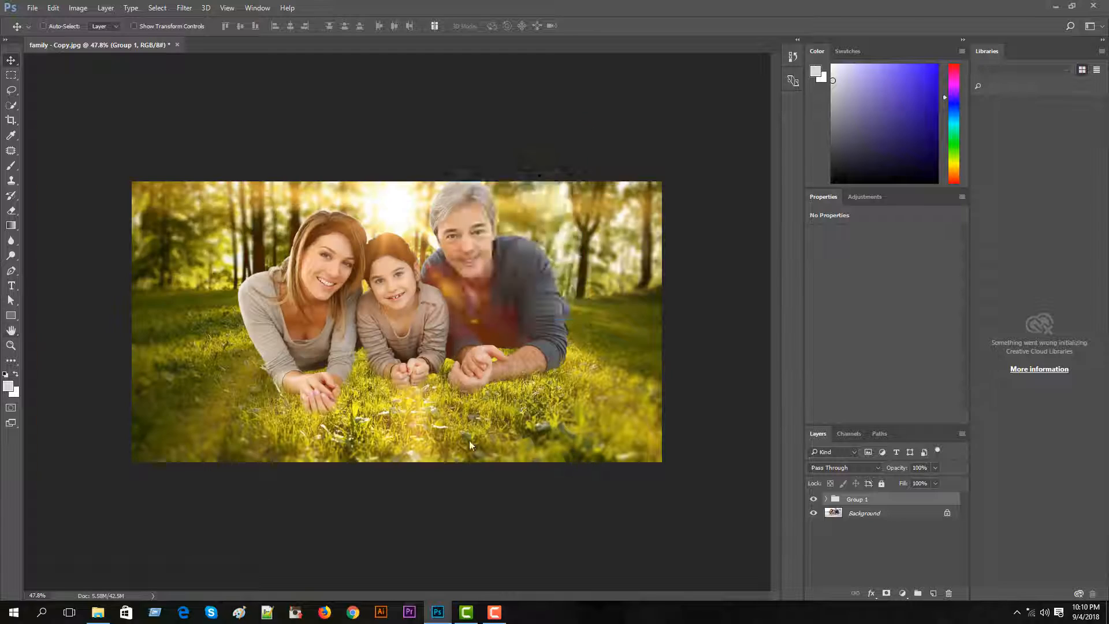
pyautogui.press('Return')
pyautogui.hotkey('alt', 'Tab')
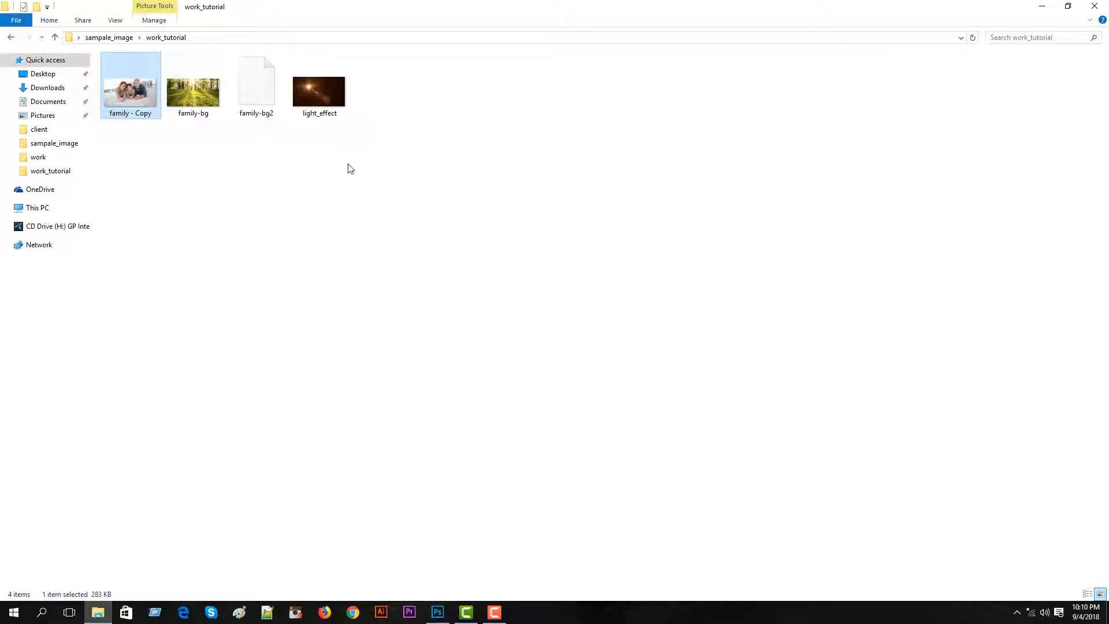
pyautogui.click(438, 612)
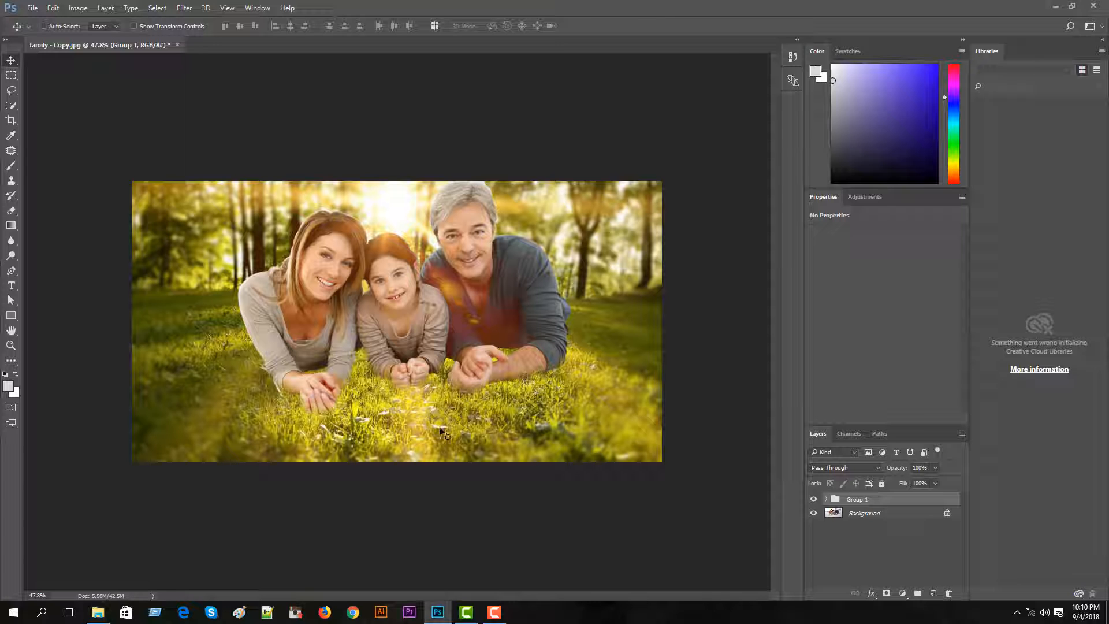
# Save the composite as a JPEG again in the work_tutorial folder, with quality 12 (Maximum) and the Progressive format
pyautogui.click(32, 8)
pyautogui.click(75, 139)
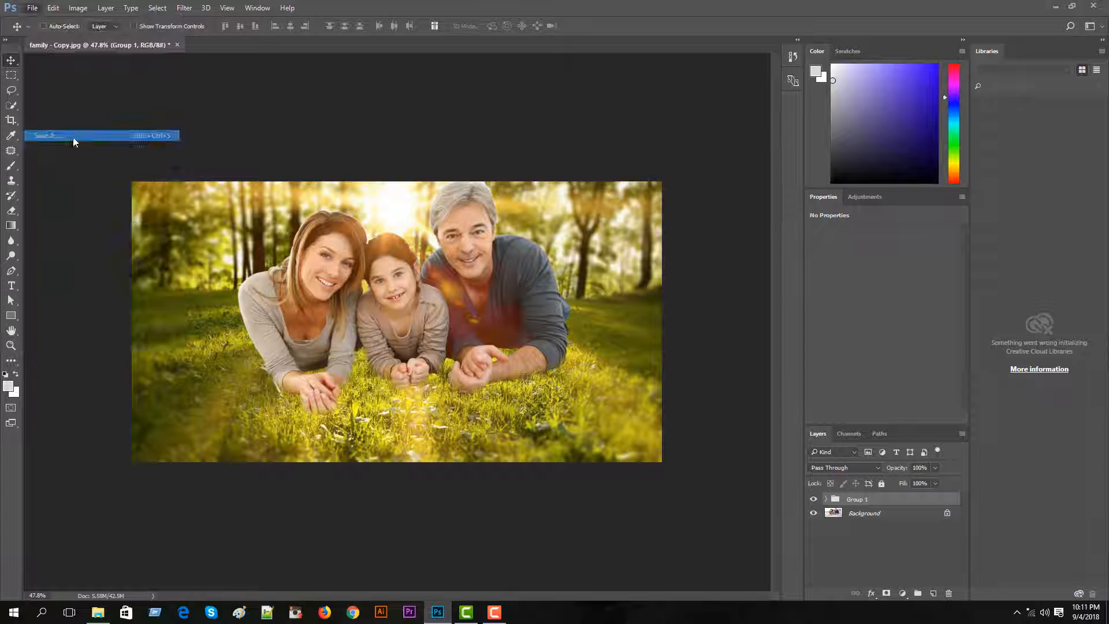
pyautogui.click(347, 381)
pyautogui.click(198, 471)
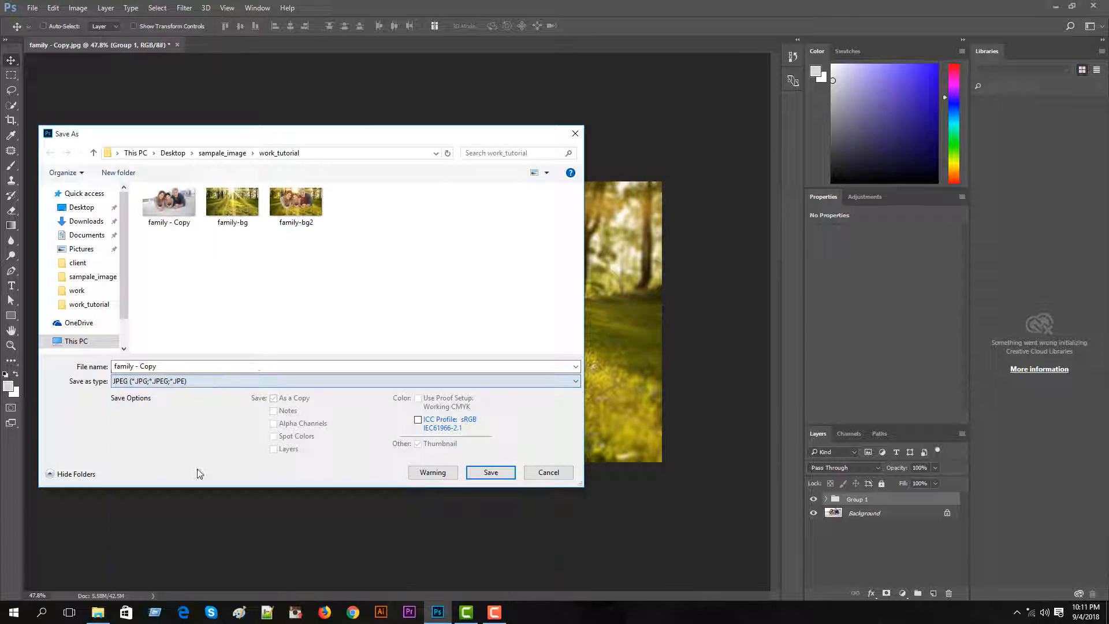
pyautogui.click(490, 471)
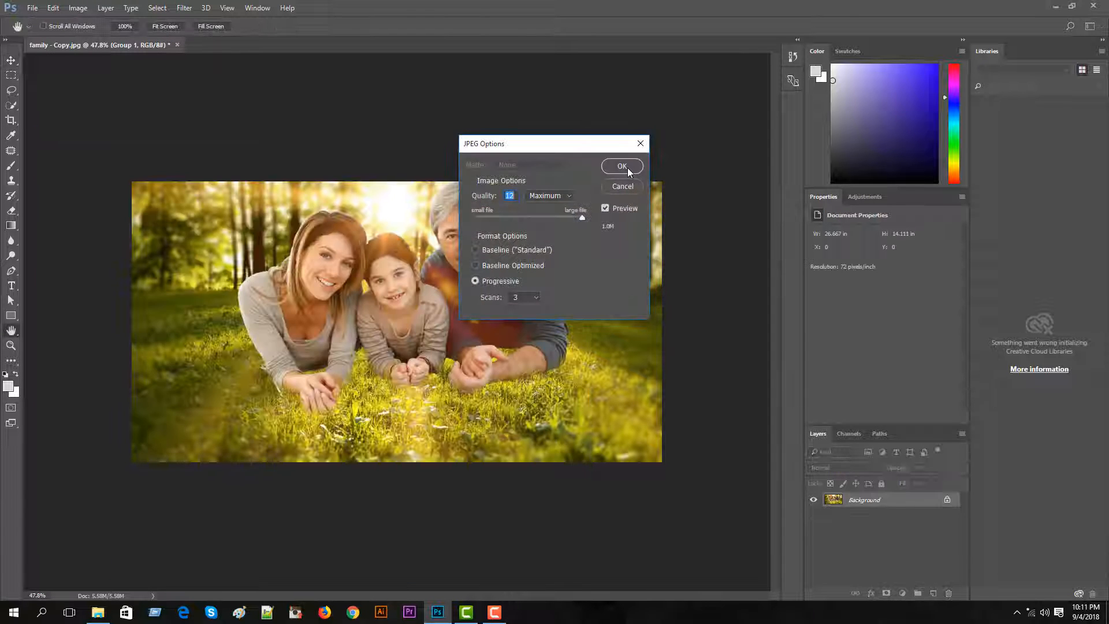
pyautogui.click(629, 167)
# Switch to File Explorer and open the saved family composite in Photos to review the final image
pyautogui.click(97, 612)
pyautogui.click(254, 72)
pyautogui.doubleClick(253, 75)
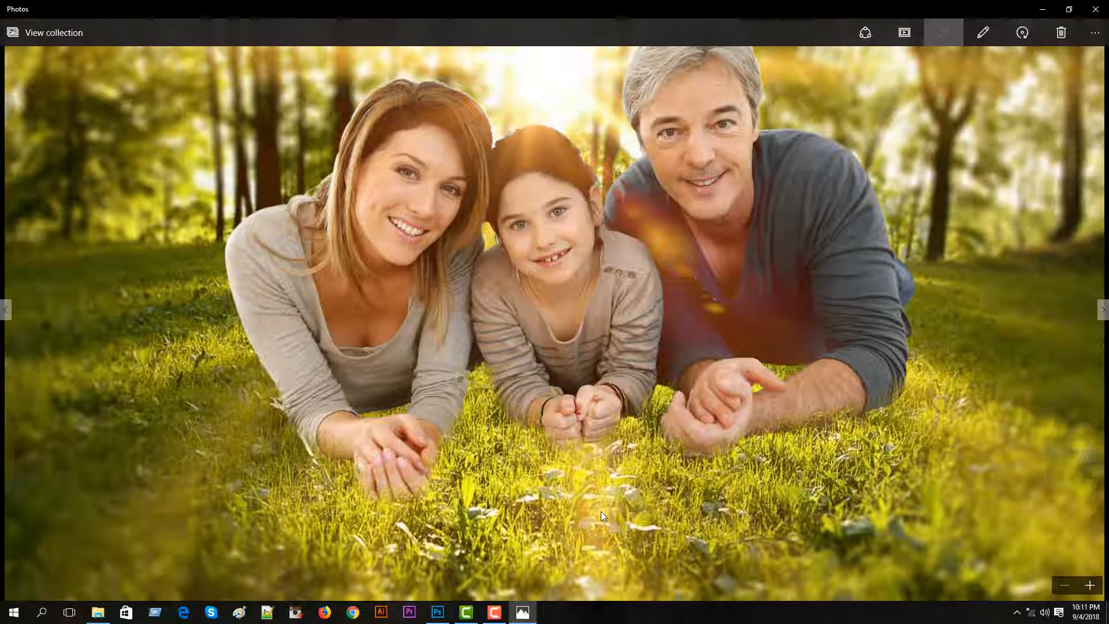
pyautogui.click(493, 615)
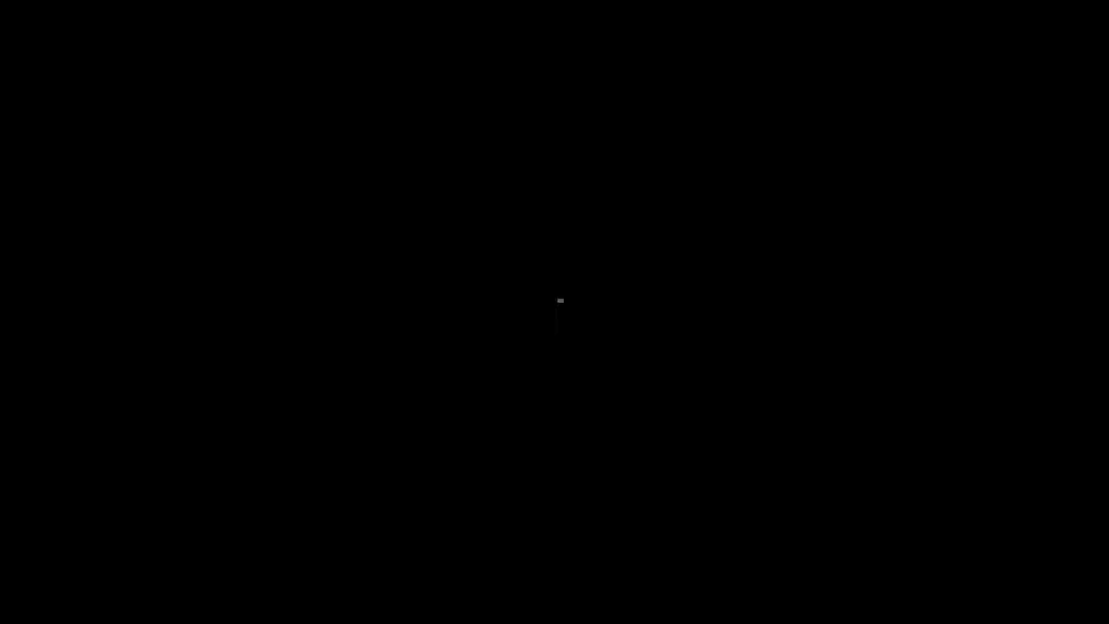